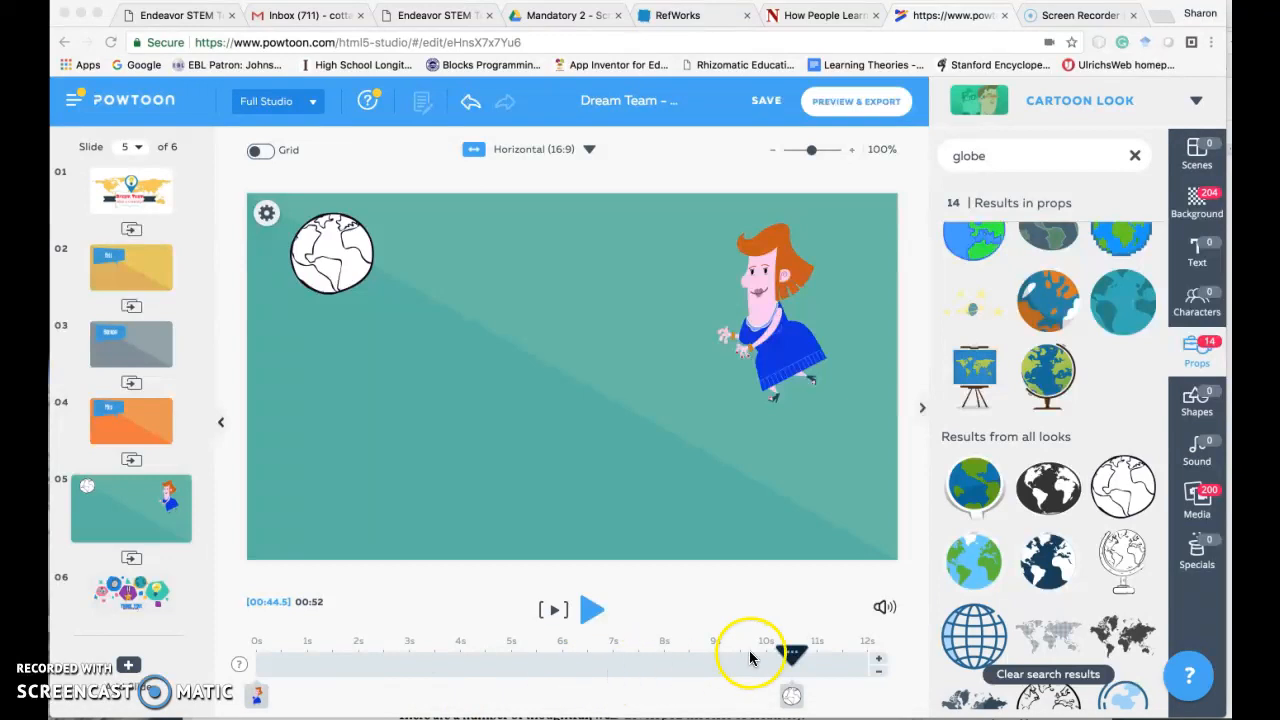
# - Return slide 5's timeline to 0s and rotate the red-haired woman slightly counterclockwise
pyautogui.click(575, 647)
pyautogui.moveTo(789, 652); pyautogui.dragTo(252, 652)
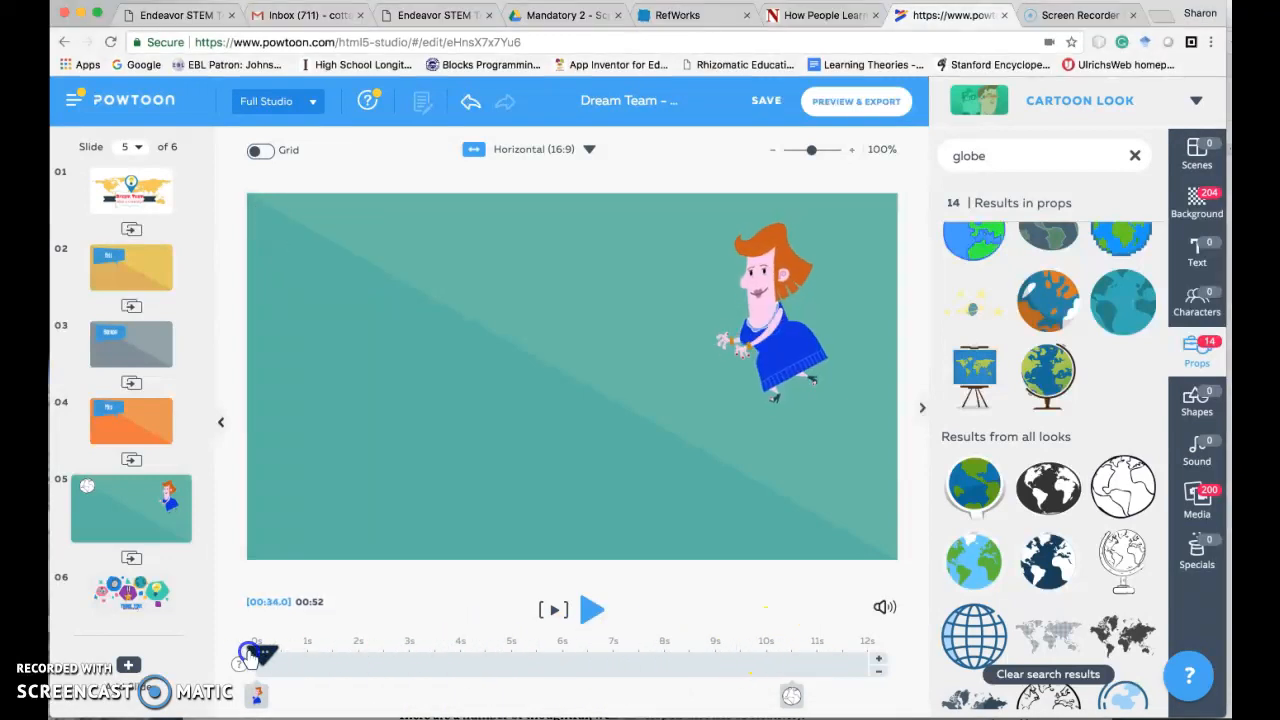
pyautogui.click(825, 335)
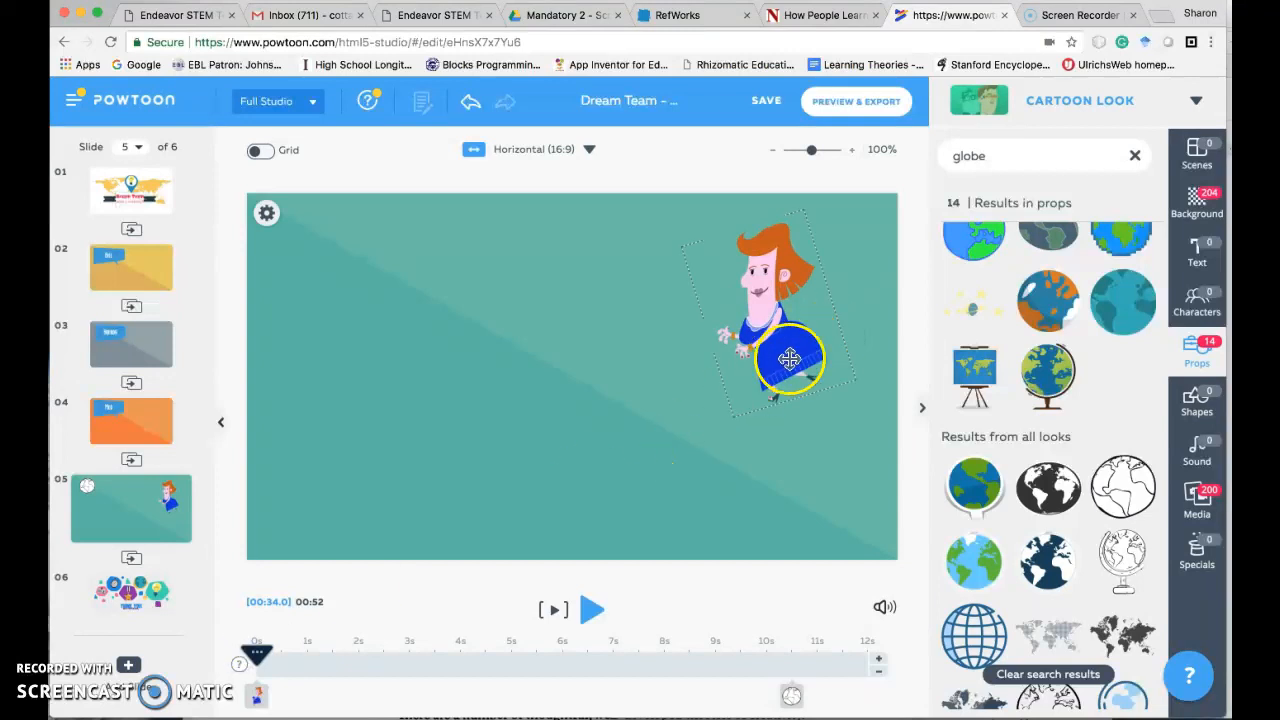
pyautogui.click(805, 366)
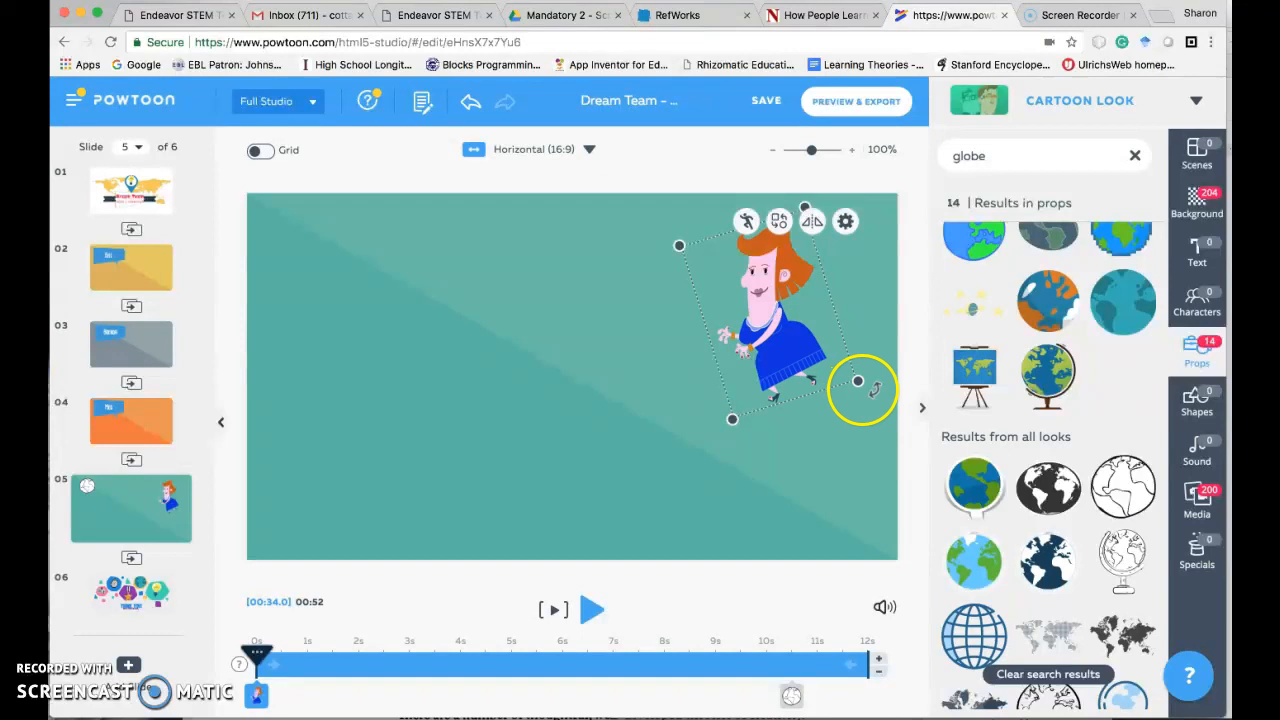
pyautogui.moveTo(866, 384); pyautogui.dragTo(869, 370)
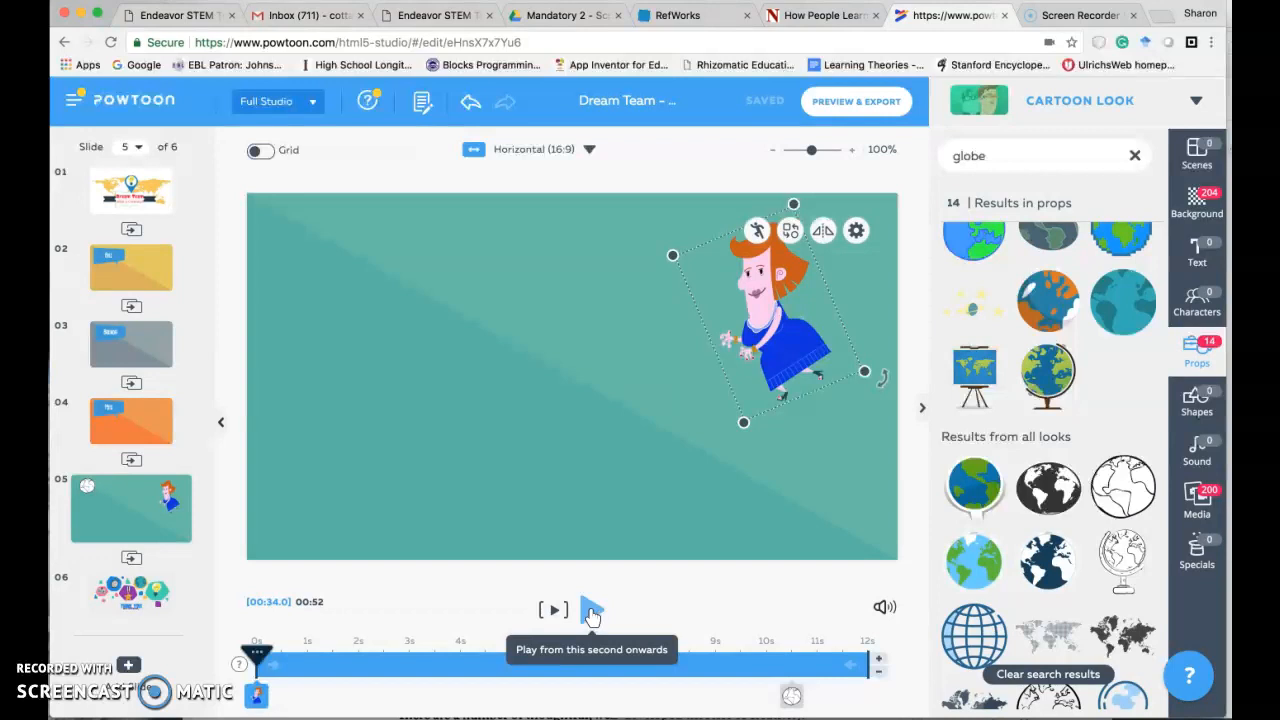
# - Play slide 5 from its start to check when the globe enters, and stop the playback near 11s
pyautogui.click(591, 610)
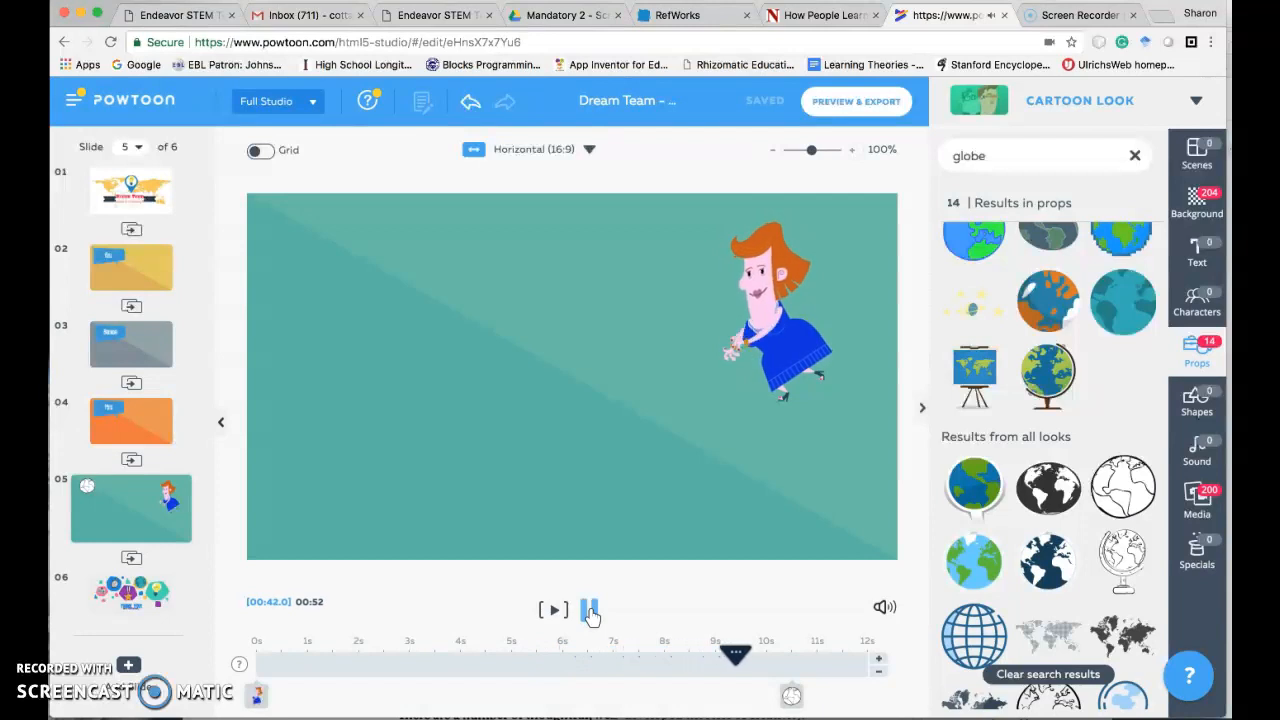
pyautogui.click(590, 612)
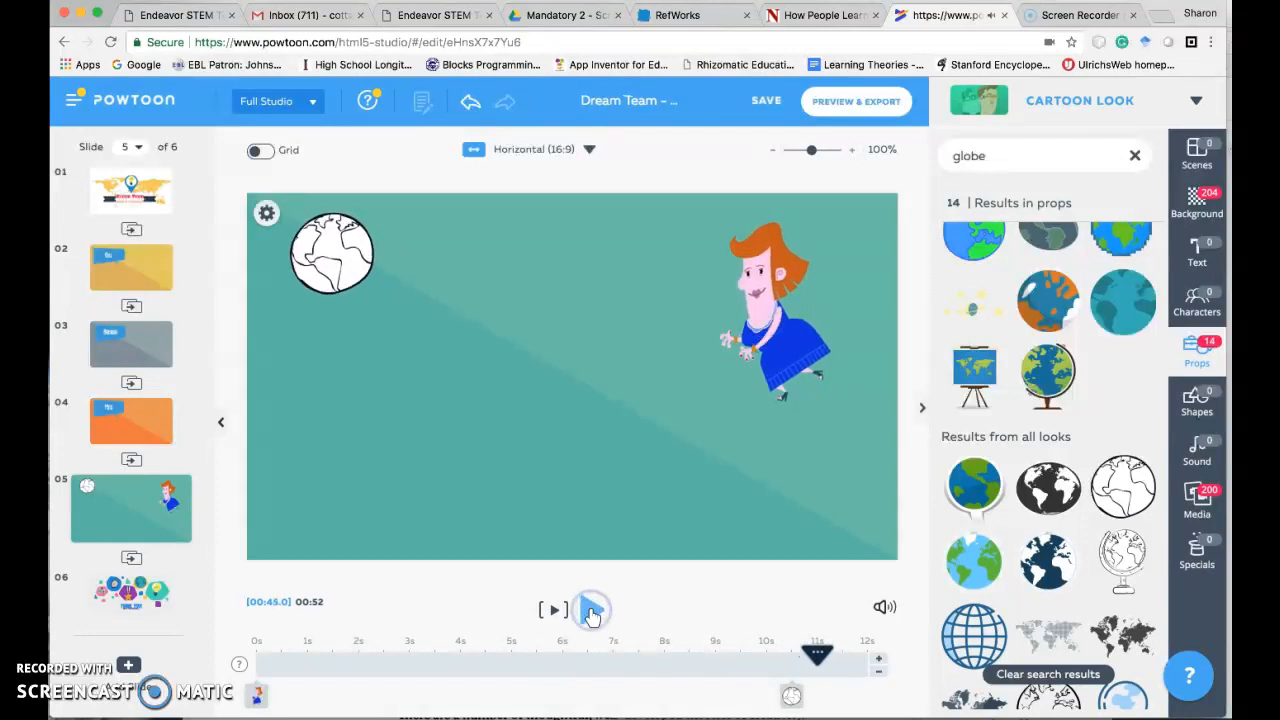
pyautogui.click(335, 285)
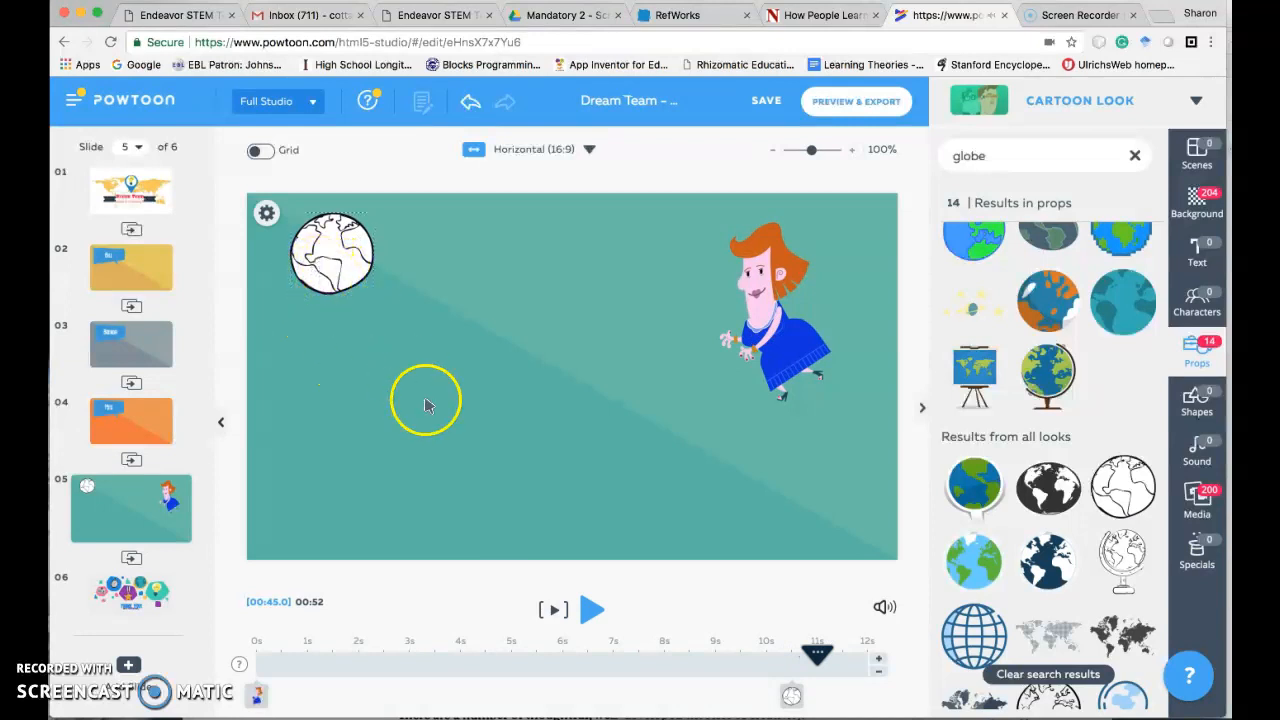
# - Lengthen slide 5's timeline by 8 seconds to 20 seconds
pyautogui.click(878, 659)
pyautogui.click(878, 659)
pyautogui.click(878, 659)
pyautogui.click(878, 659)
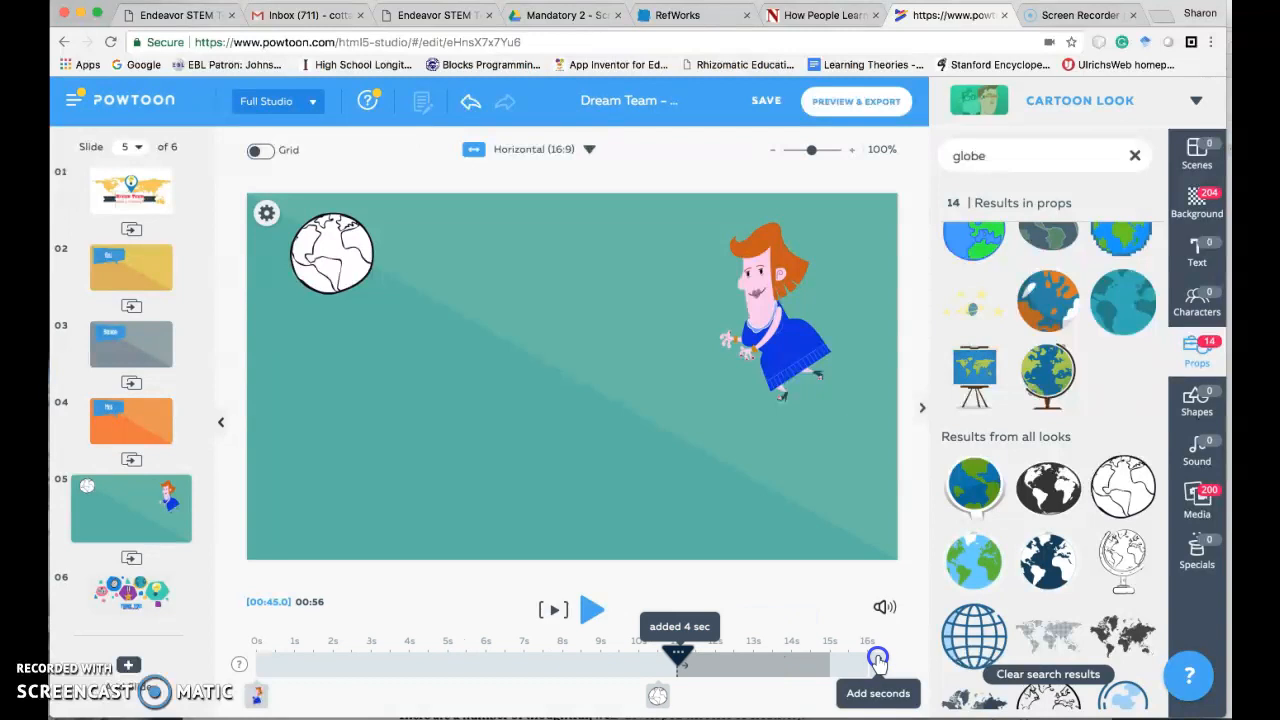
pyautogui.click(878, 659)
pyautogui.click(878, 659)
pyautogui.click(878, 659)
pyautogui.click(878, 659)
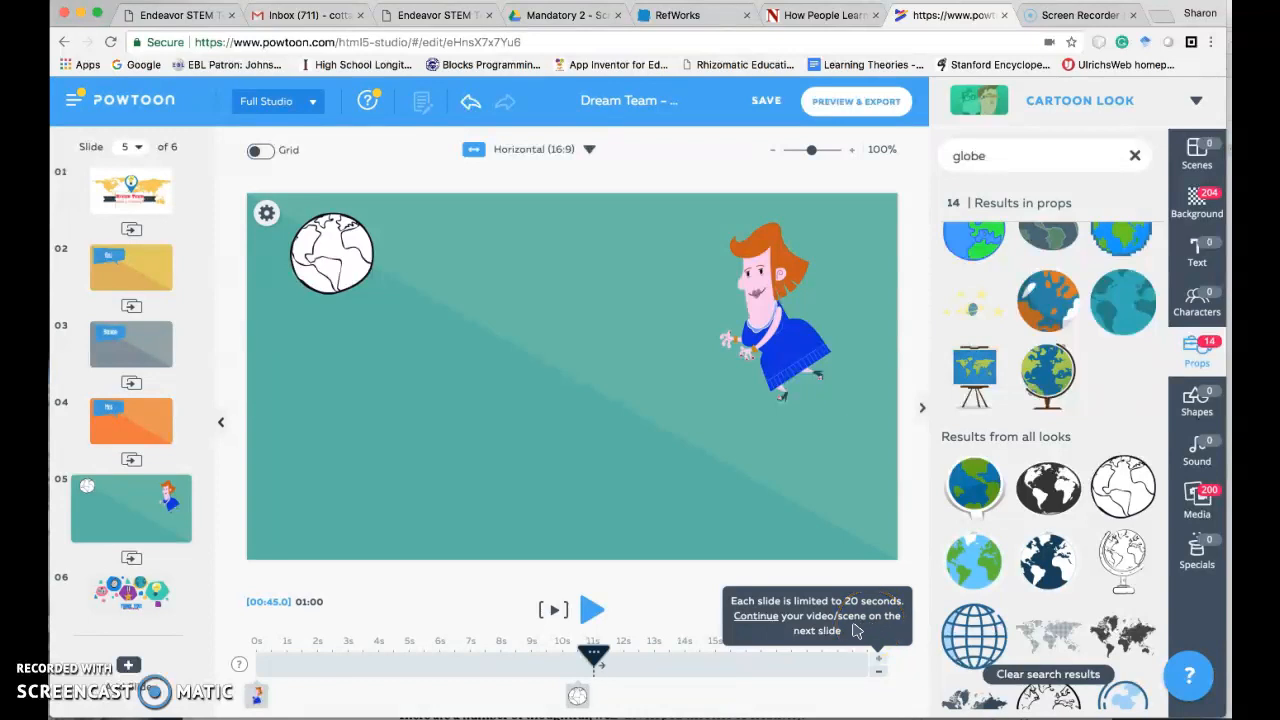
# - Shorten slide 5's timeline to 11 seconds
pyautogui.click(878, 676)
pyautogui.click(878, 676)
pyautogui.click(878, 676)
pyautogui.click(878, 676)
pyautogui.click(878, 676)
pyautogui.click(878, 676)
pyautogui.click(878, 676)
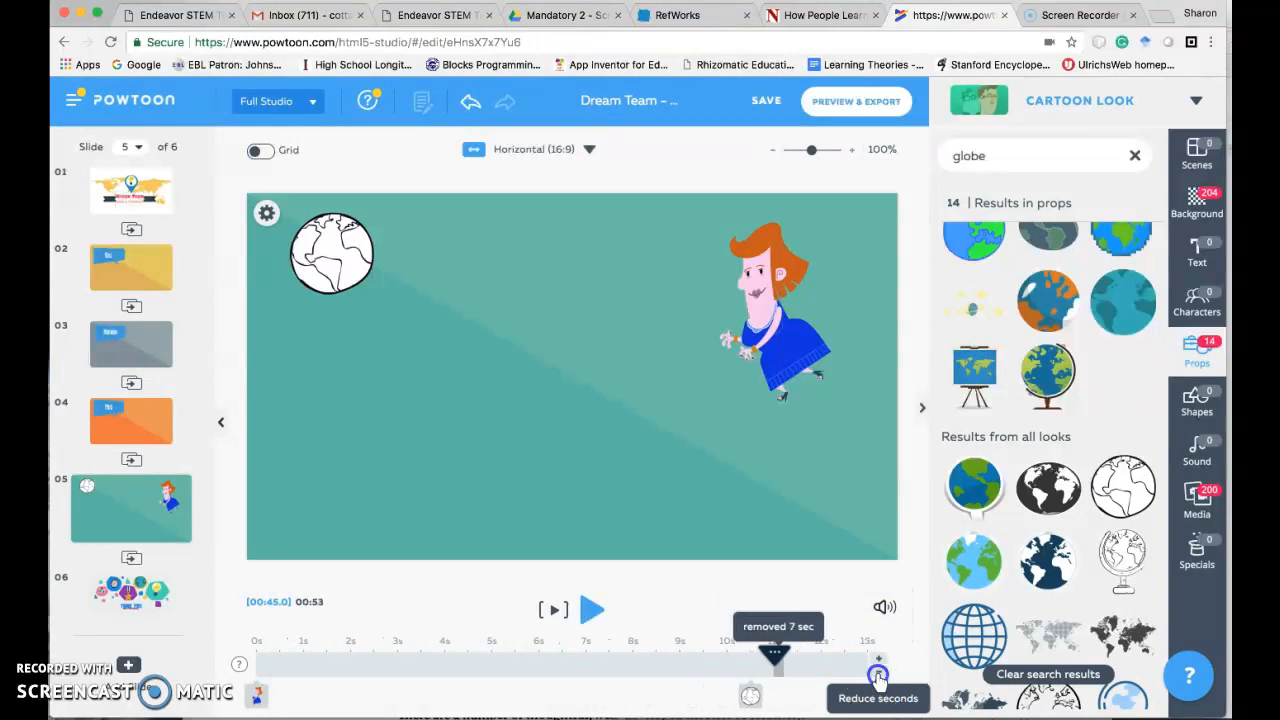
pyautogui.click(878, 676)
pyautogui.click(878, 676)
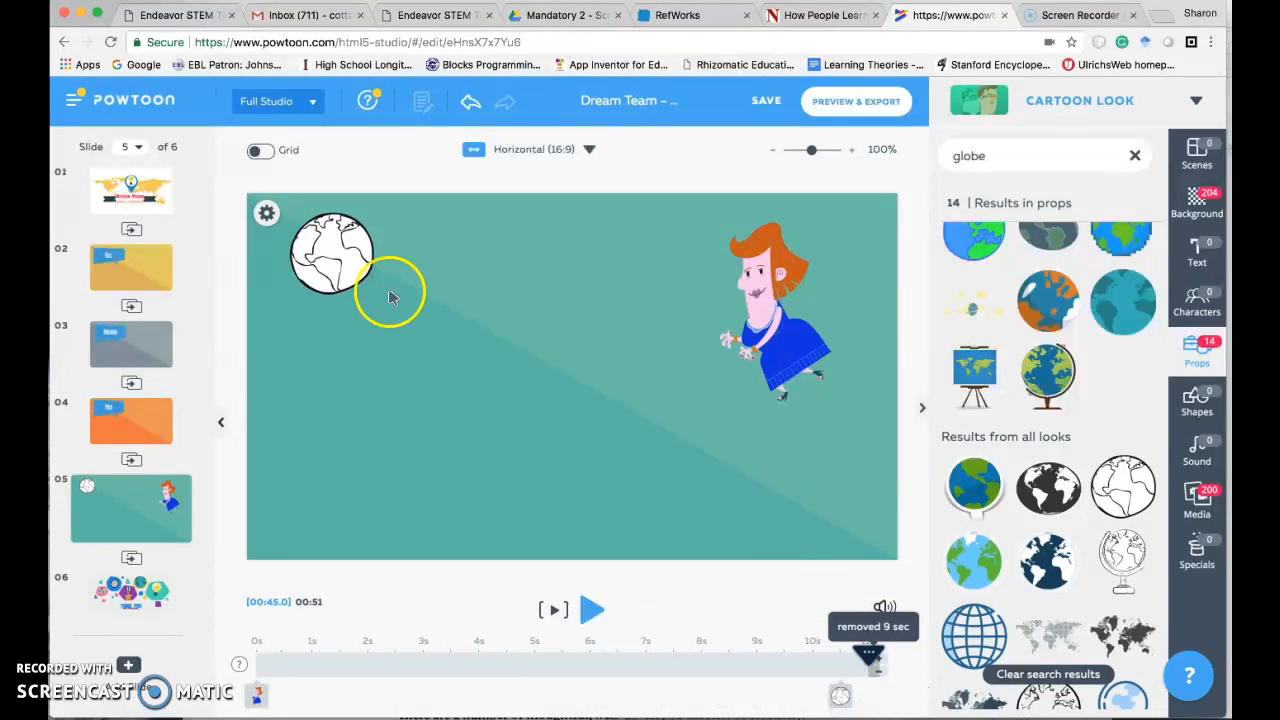
# - Delete the globe prop from slide 5
pyautogui.click(306, 262)
pyautogui.press('Delete')
# - Move the red-haired woman to the middle of the slide and enlarge her to most of the slide's height
pyautogui.click(714, 300)
pyautogui.moveTo(770, 335); pyautogui.dragTo(575, 380)
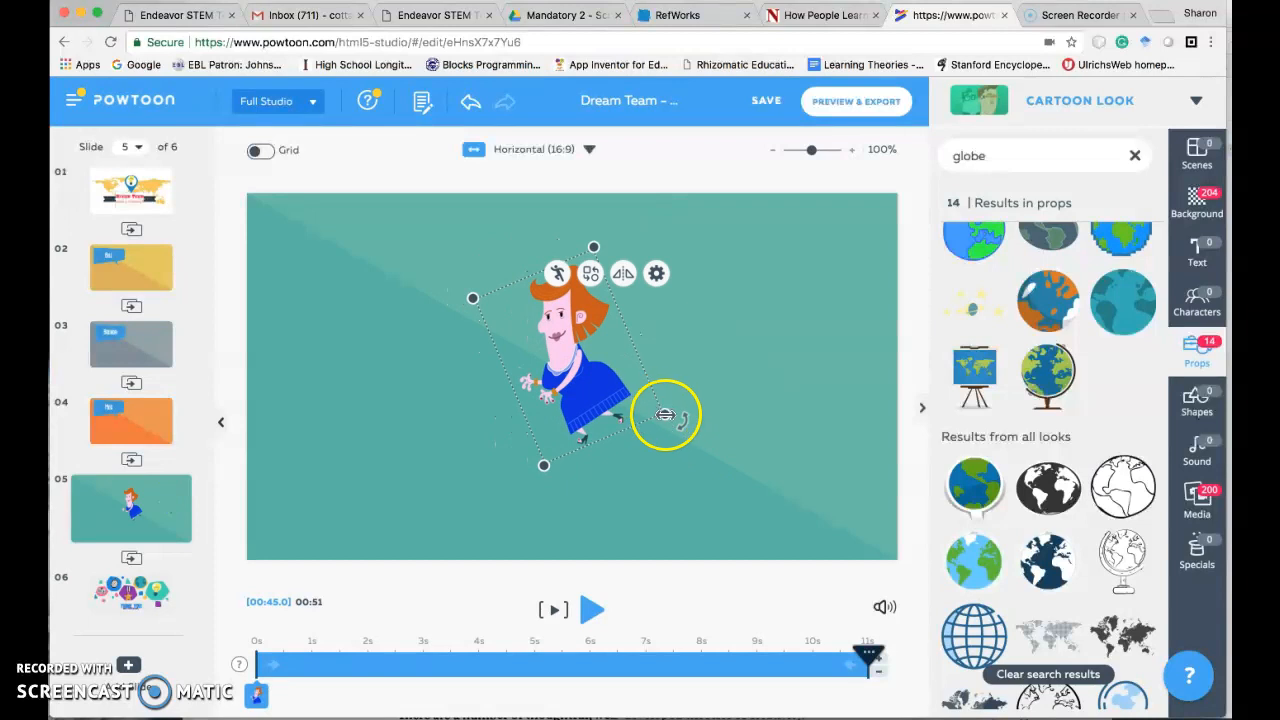
pyautogui.moveTo(666, 414); pyautogui.dragTo(735, 455)
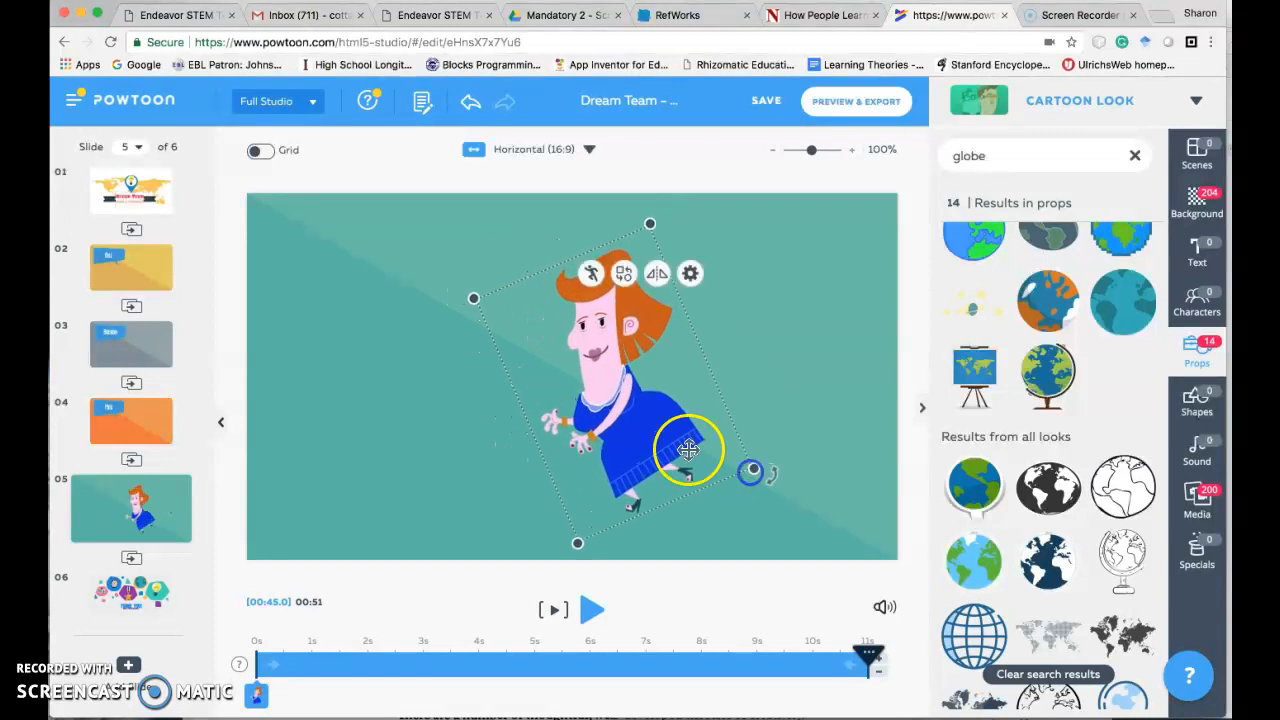
pyautogui.moveTo(601, 388); pyautogui.dragTo(639, 388)
# - Search the props for "talk" and look through the speech bubbles, microphones and phones
pyautogui.click(993, 157)
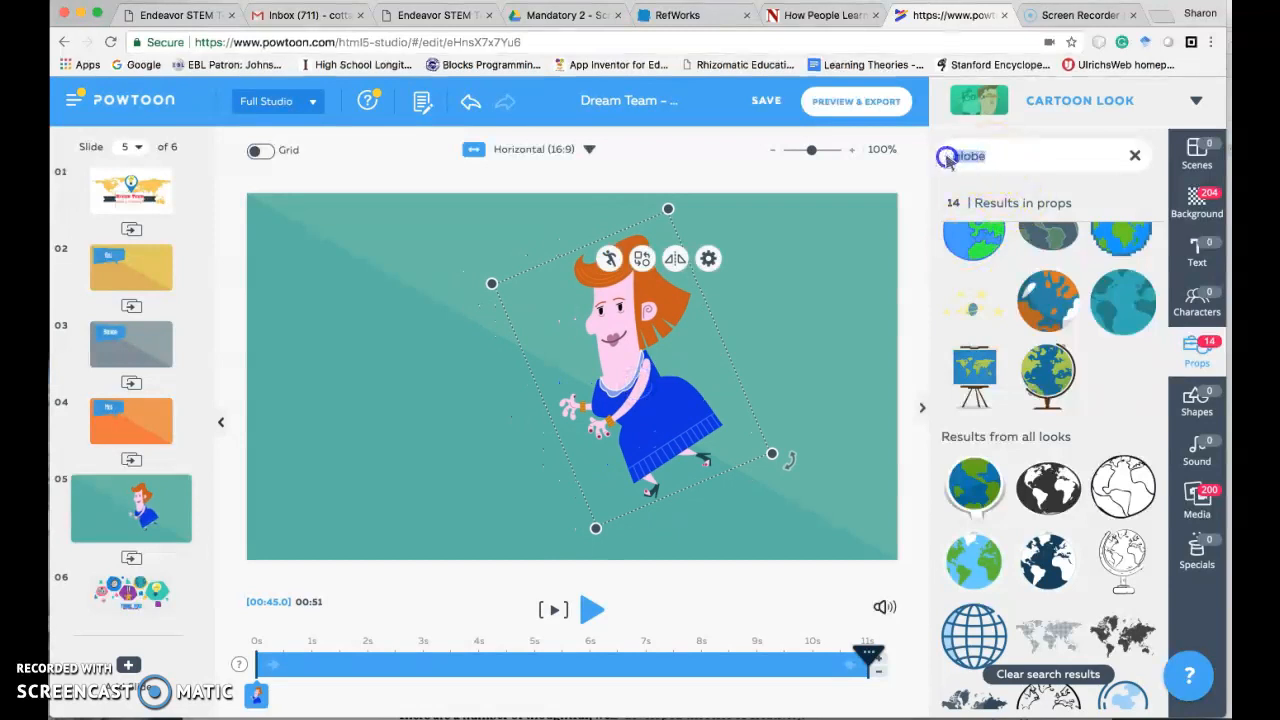
pyautogui.write('talk')
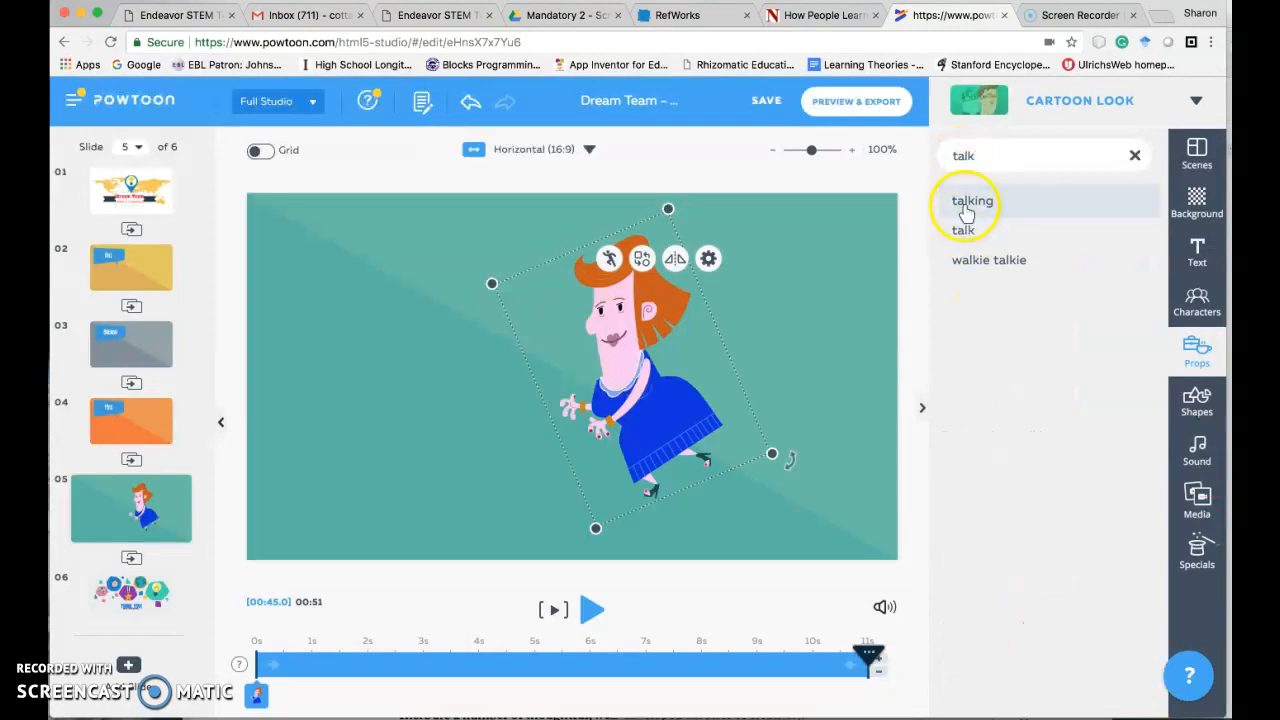
pyautogui.click(966, 201)
pyautogui.click(993, 156)
pyautogui.press('BackSpace')
pyautogui.press('BackSpace')
pyautogui.press('BackSpace')
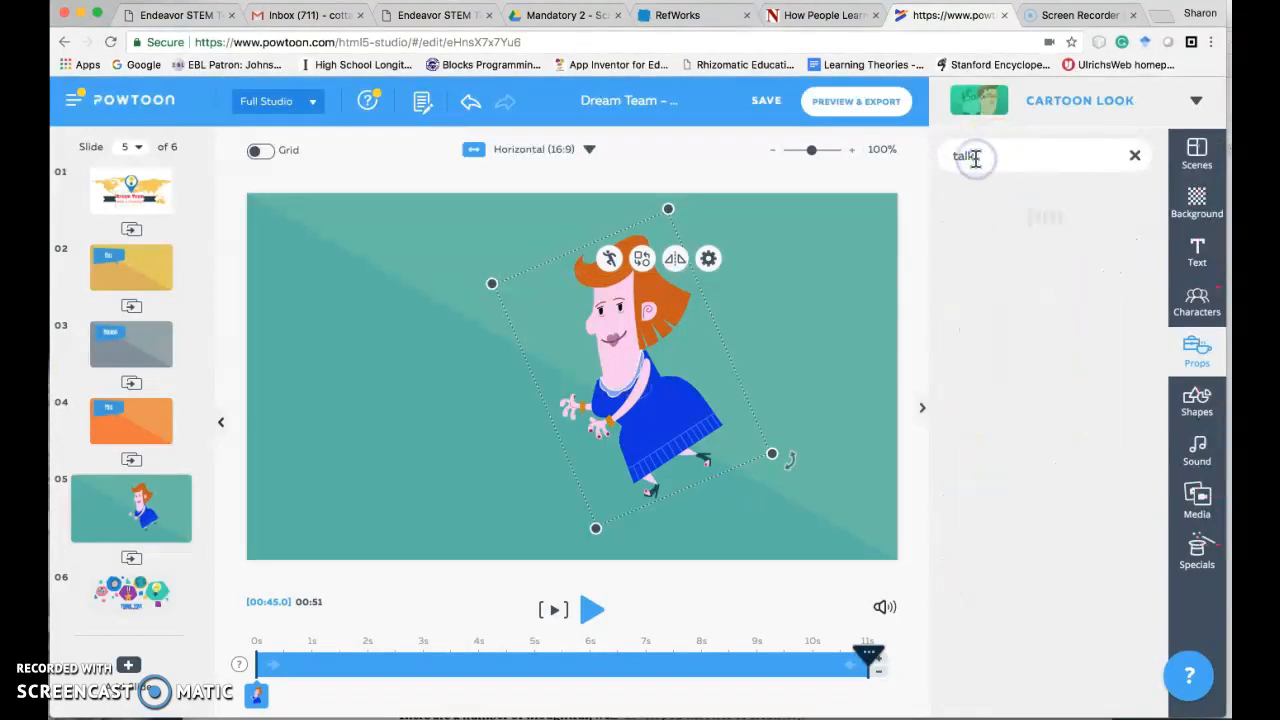
pyautogui.click(980, 238)
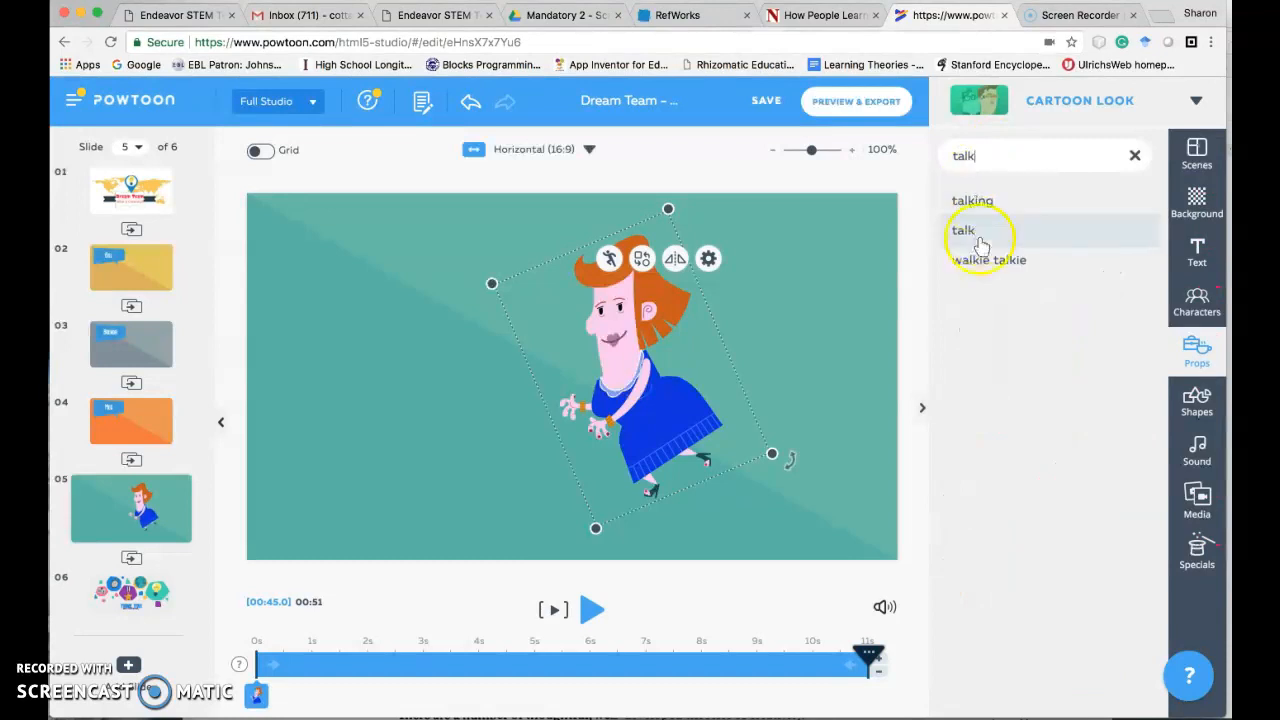
pyautogui.scroll(-5, 1065, 550)
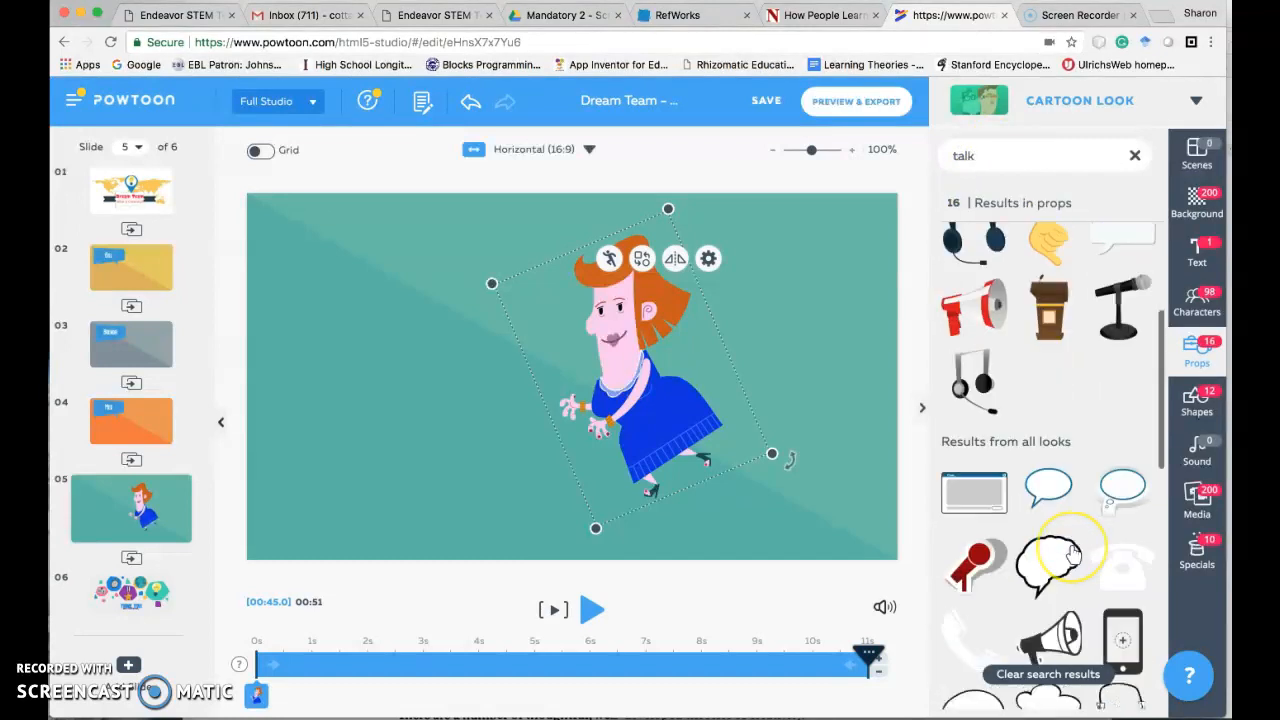
pyautogui.scroll(-5, 1072, 548)
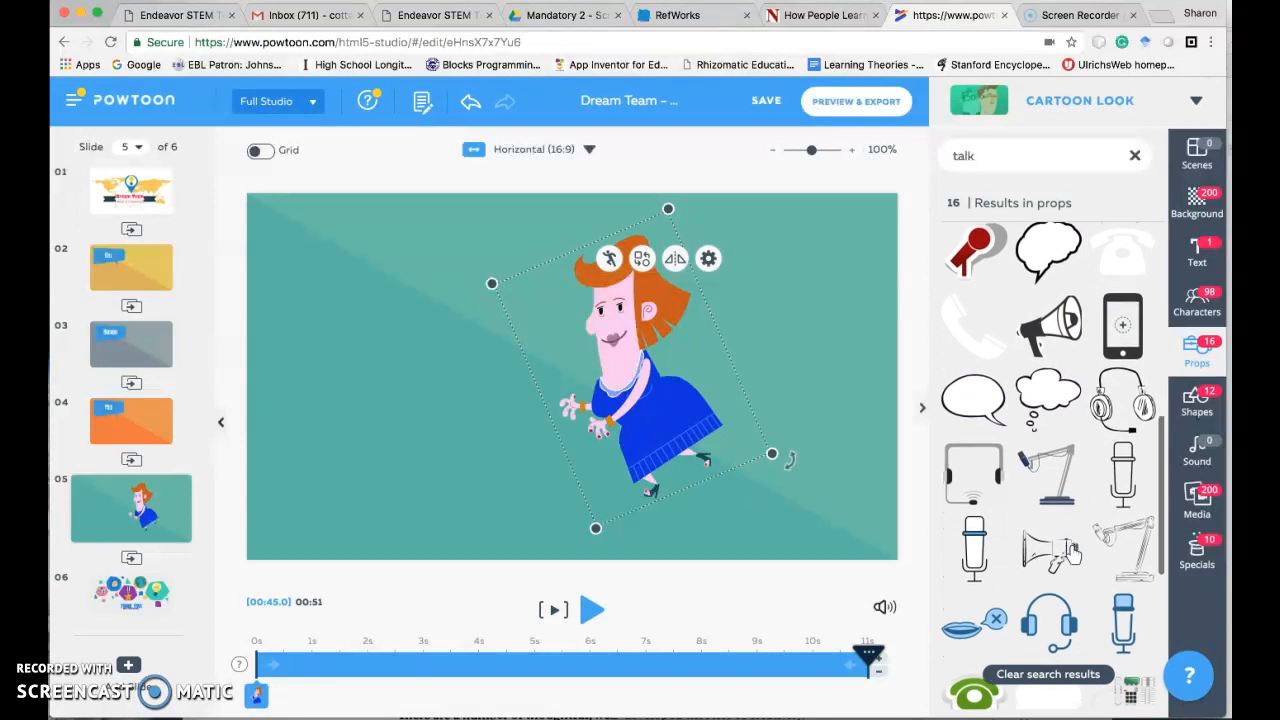
pyautogui.scroll(-5, 1000, 456)
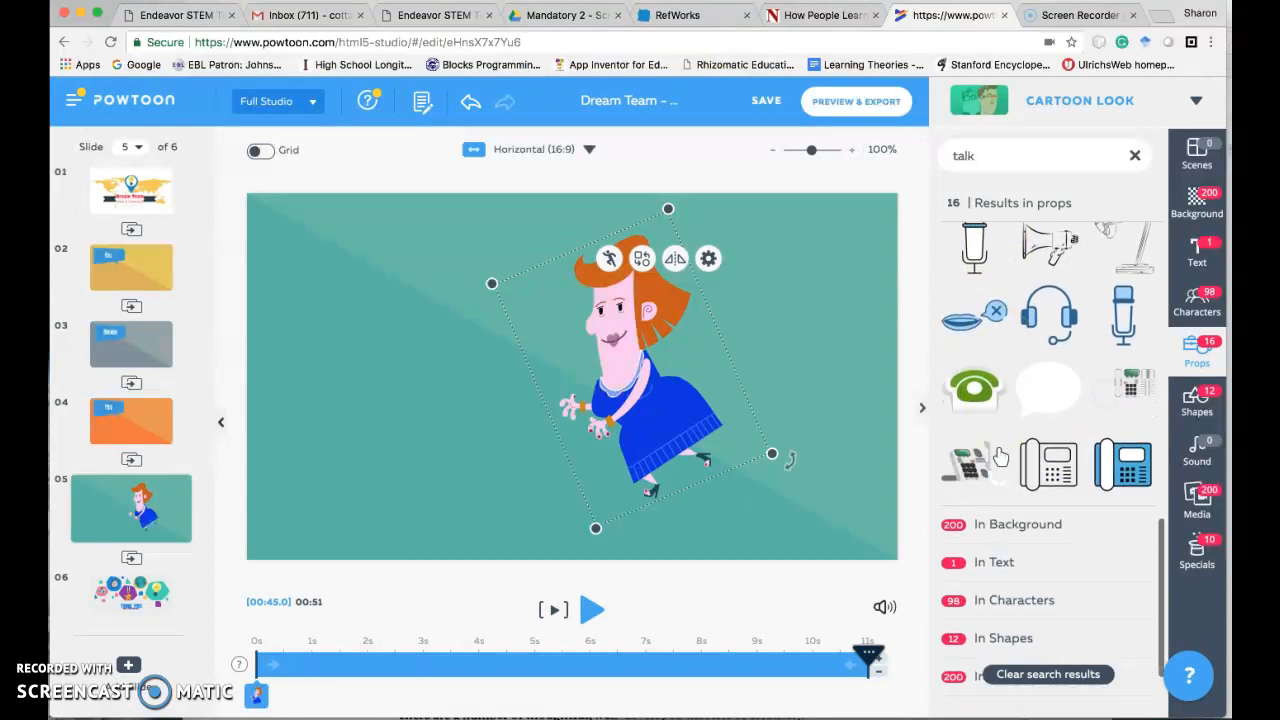
pyautogui.scroll(5, 1000, 456)
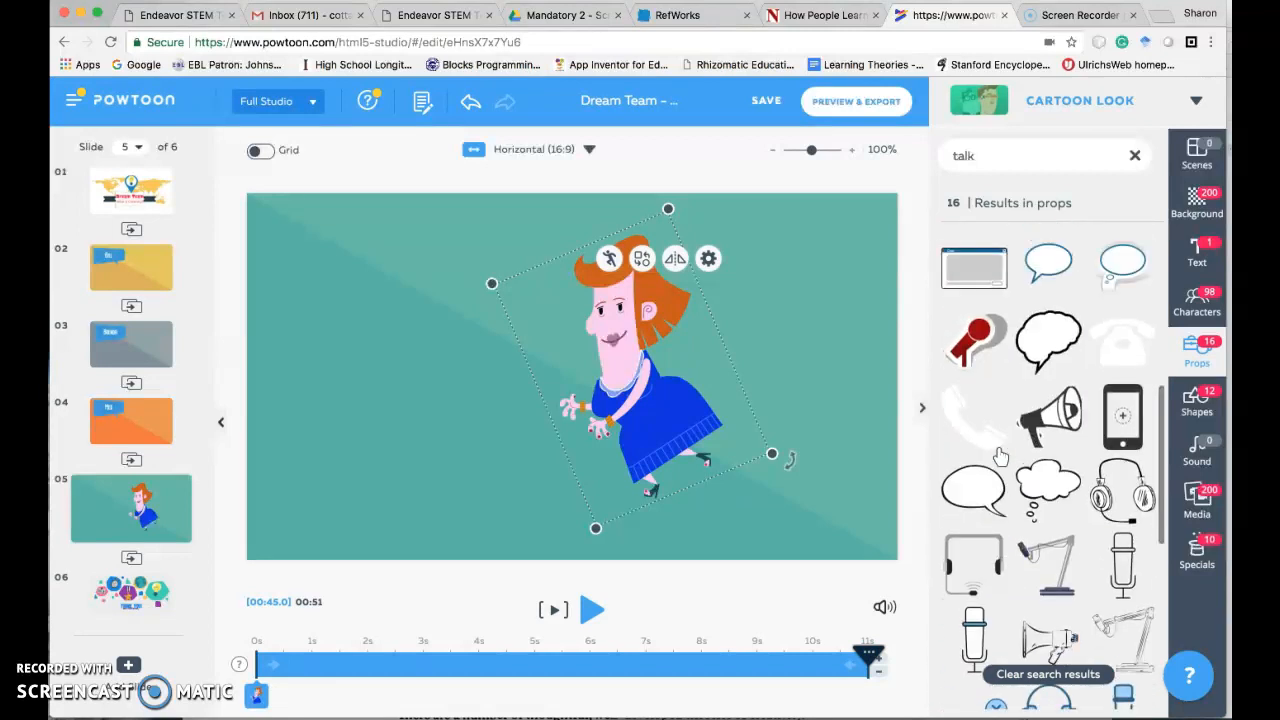
pyautogui.click(969, 503)
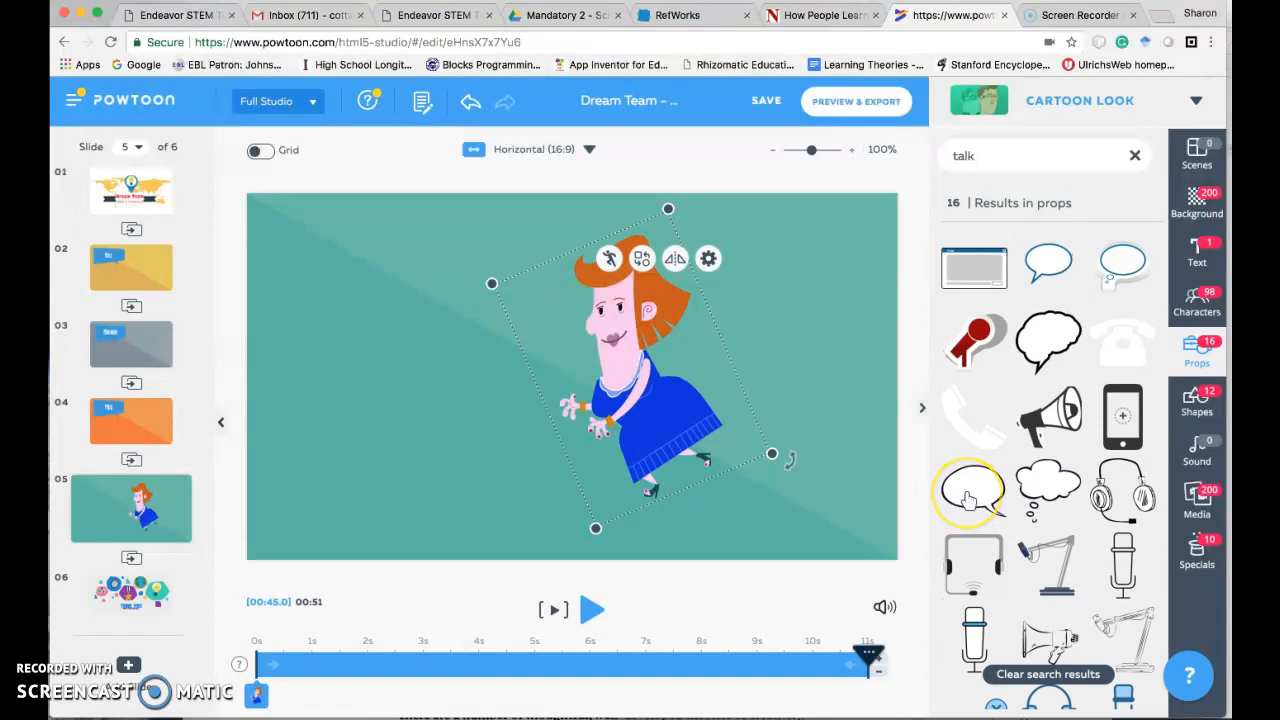
# - Search the props for "computer" and browse the results for a laptop
pyautogui.click(984, 157)
pyautogui.moveTo(984, 157); pyautogui.dragTo(934, 157)
pyautogui.write('computer')
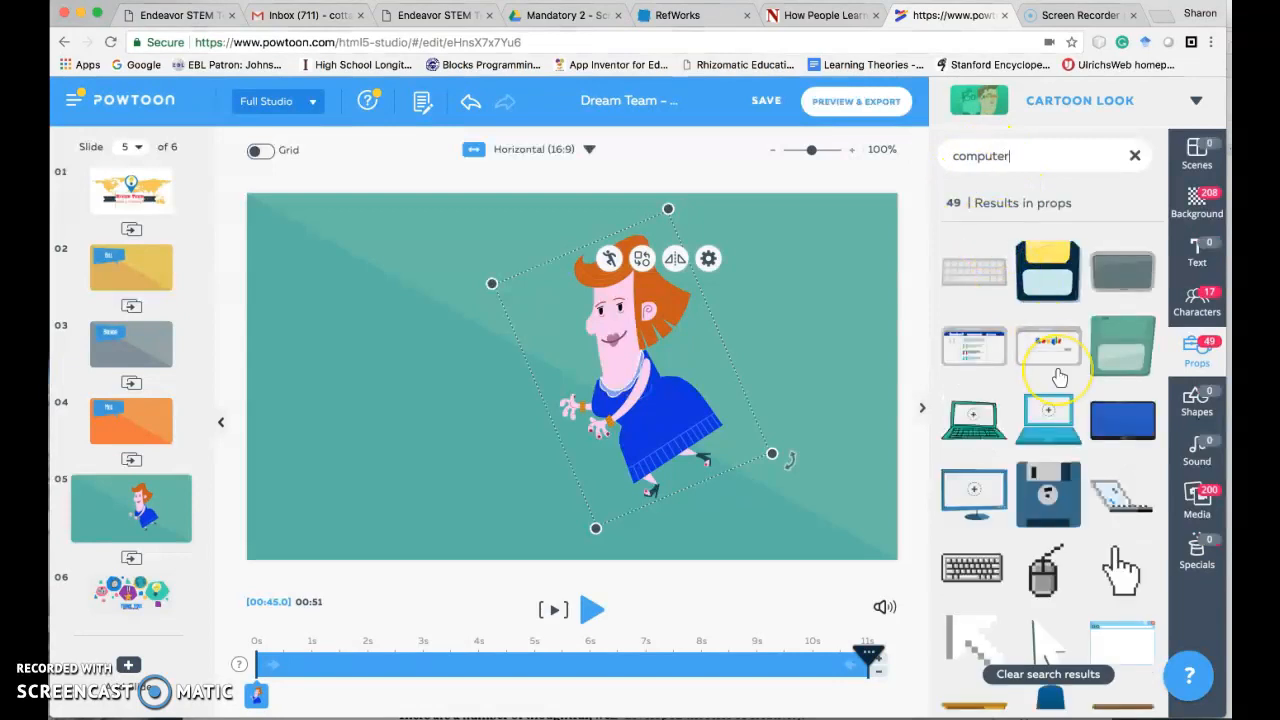
pyautogui.scroll(-4, 1059, 377)
pyautogui.scroll(-4, 1059, 377)
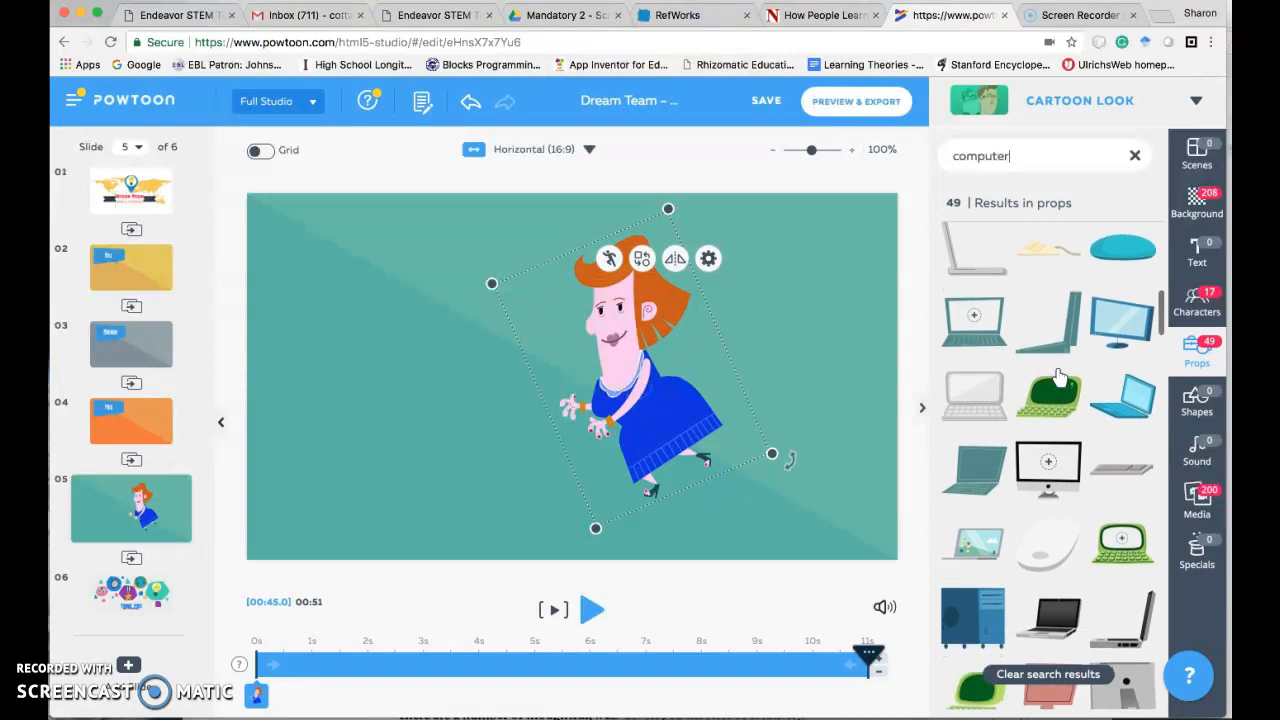
# - Add the grey laptop with the illustrated landscape screen, flipped horizontally and placed at the woman's hands
pyautogui.click(983, 545)
pyautogui.moveTo(530, 385); pyautogui.dragTo(480, 378)
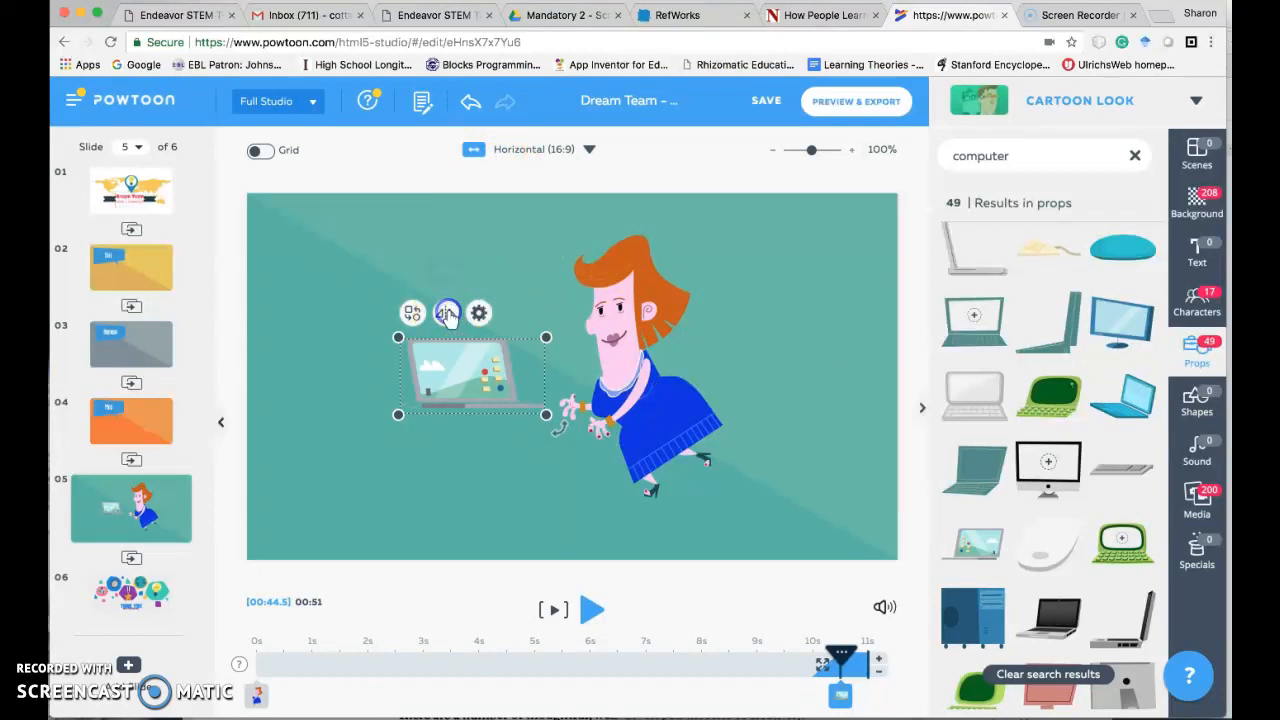
pyautogui.moveTo(484, 382); pyautogui.dragTo(541, 421)
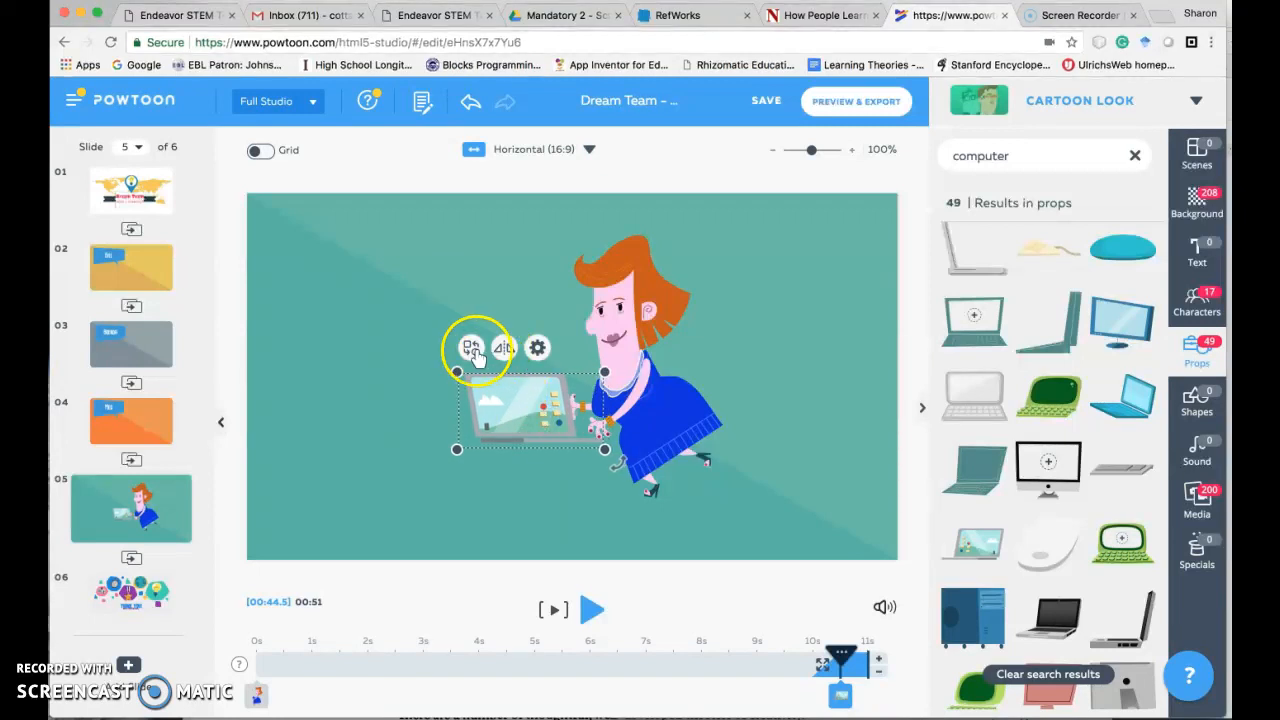
# - Set the laptop's enter effect to Up
pyautogui.click(471, 350)
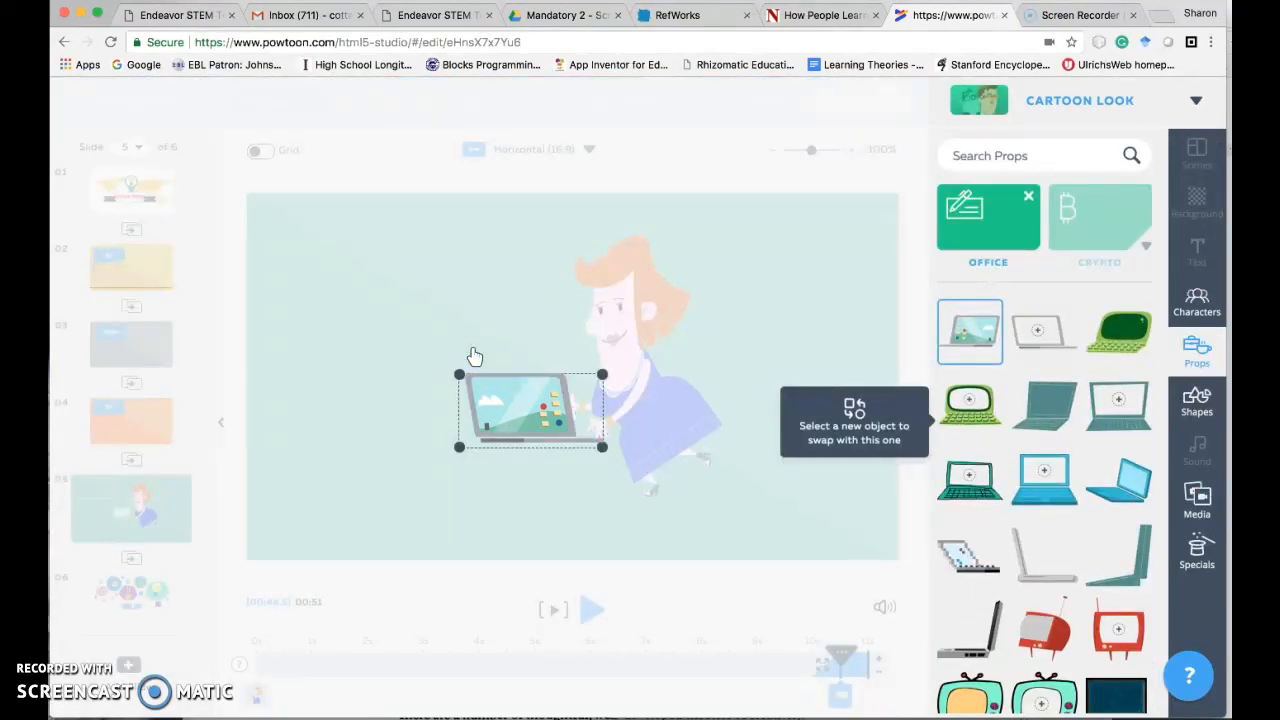
pyautogui.click(473, 351)
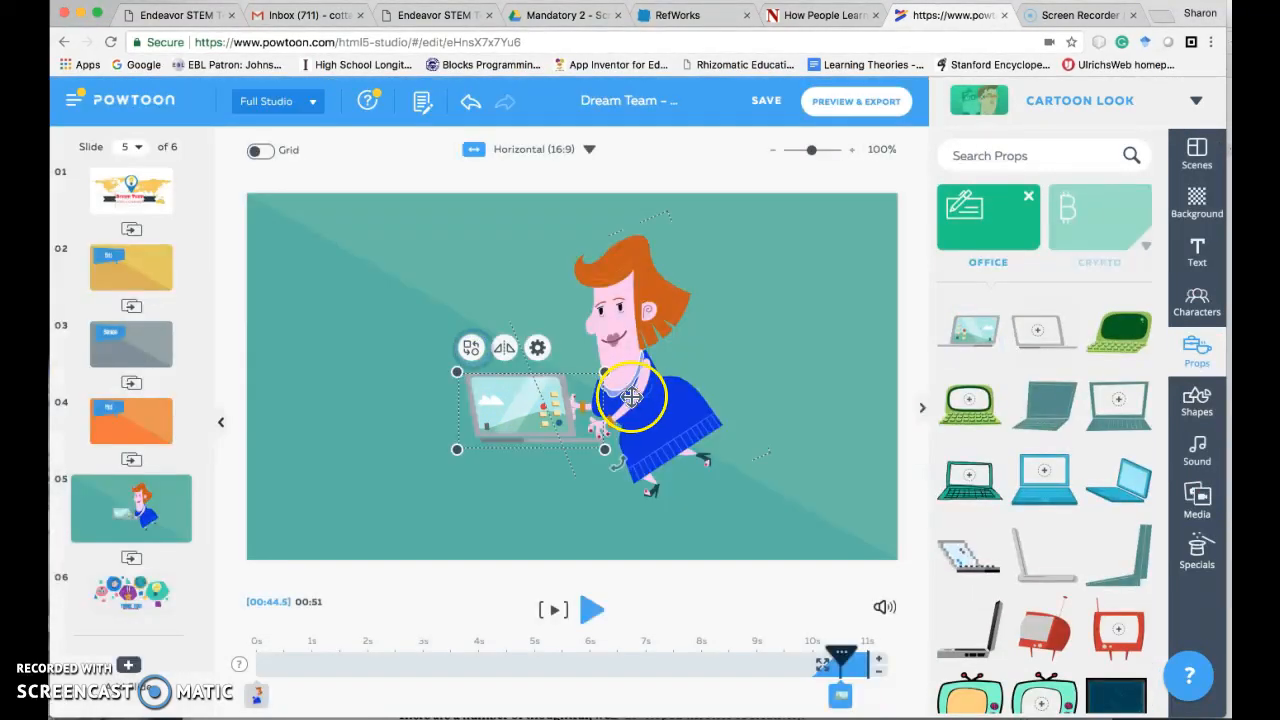
pyautogui.click(535, 351)
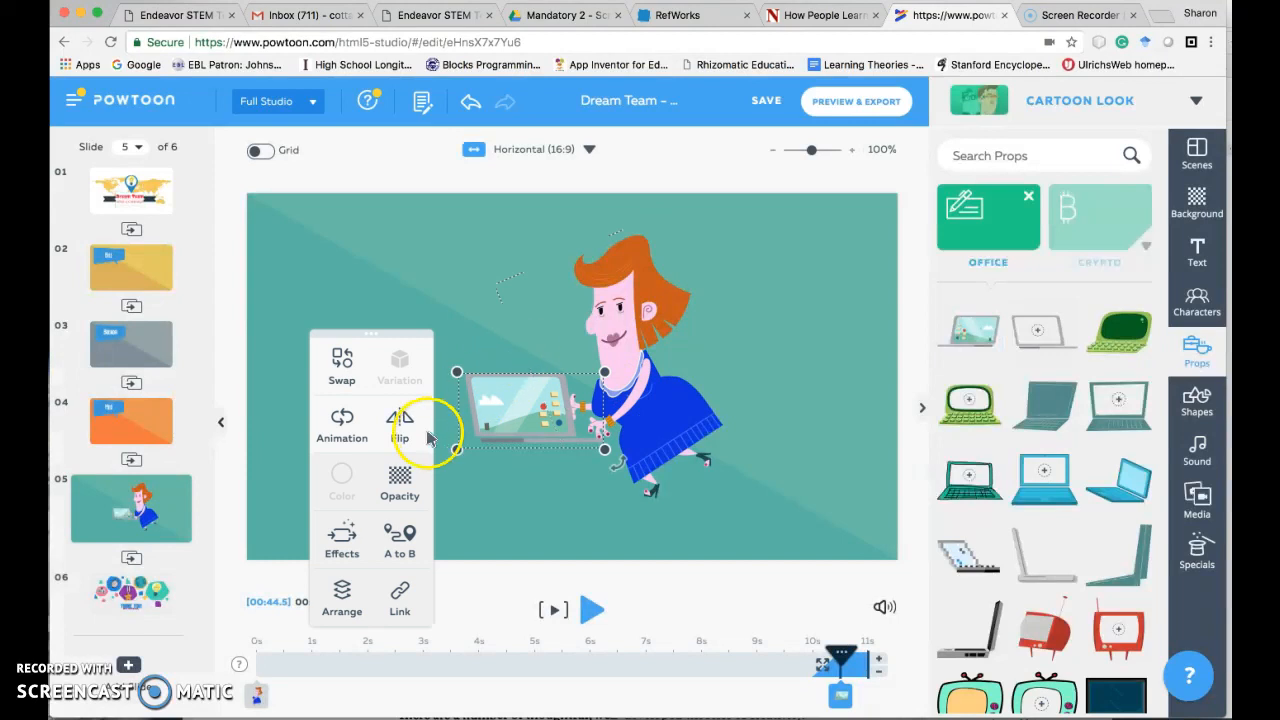
pyautogui.click(342, 545)
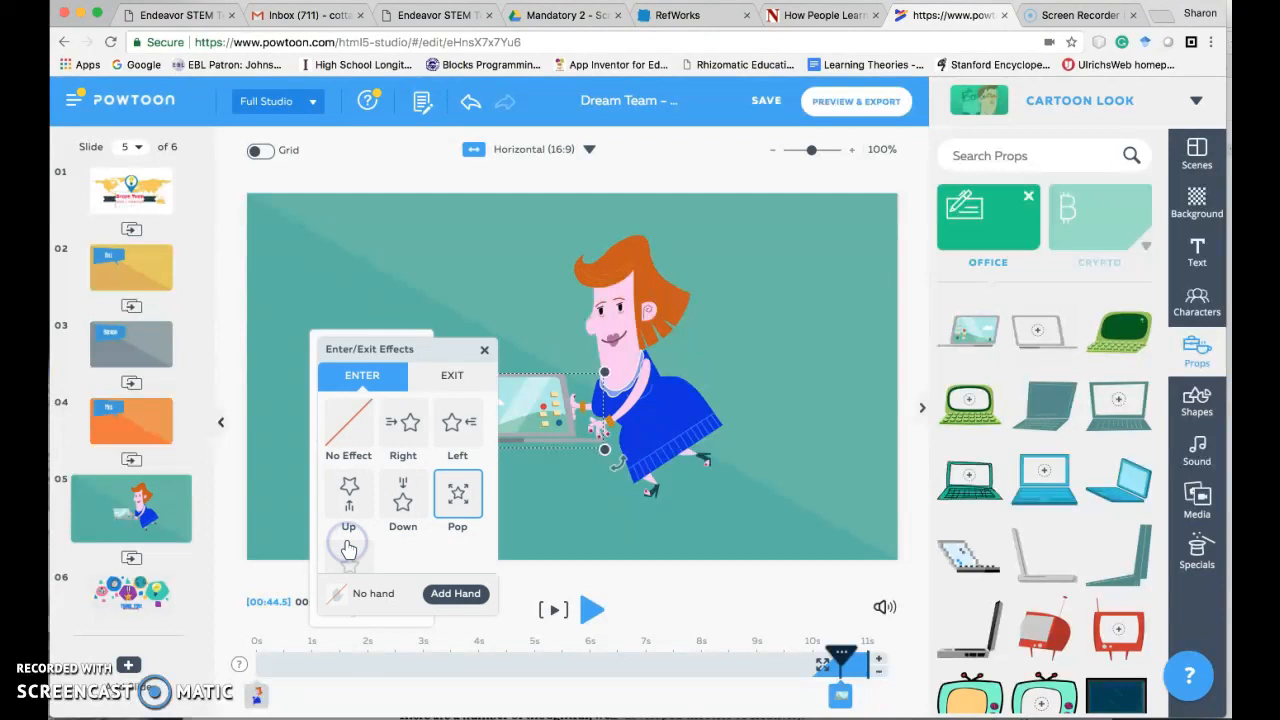
pyautogui.click(345, 498)
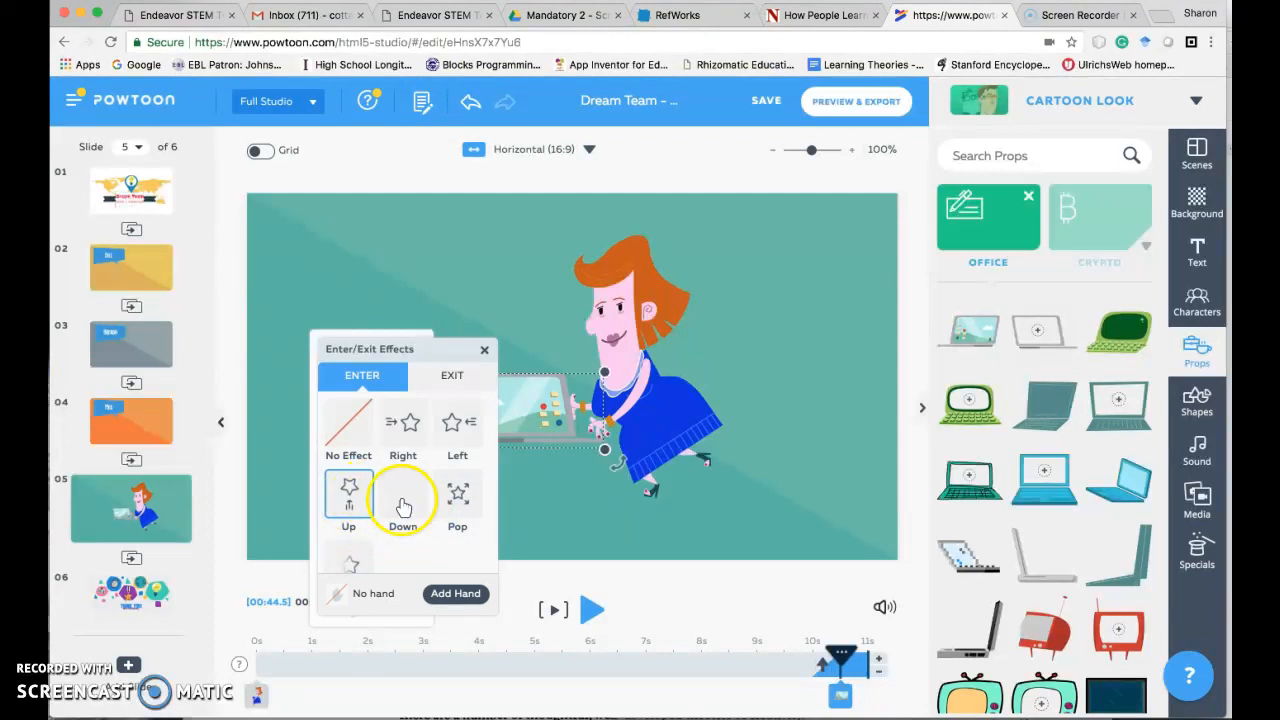
pyautogui.click(484, 353)
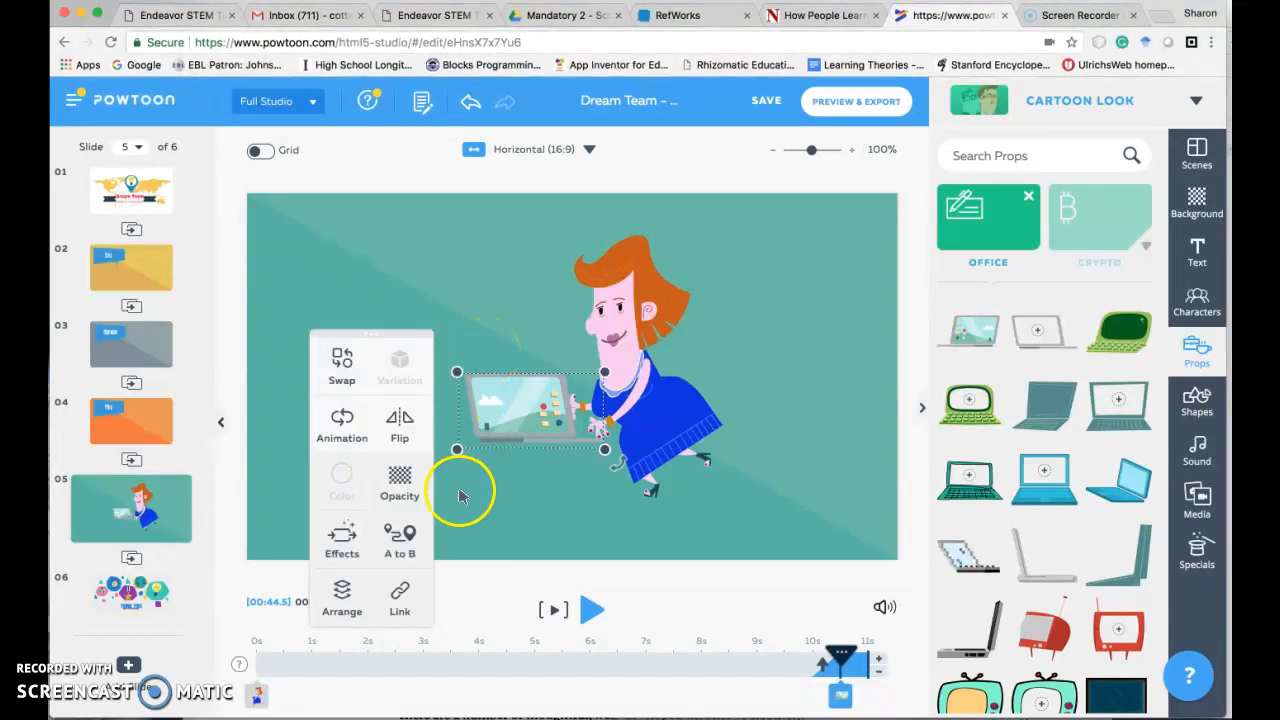
# - Arrange the laptop behind the woman so that her hands lie over it, and deselect it
pyautogui.click(344, 598)
pyautogui.click(417, 591)
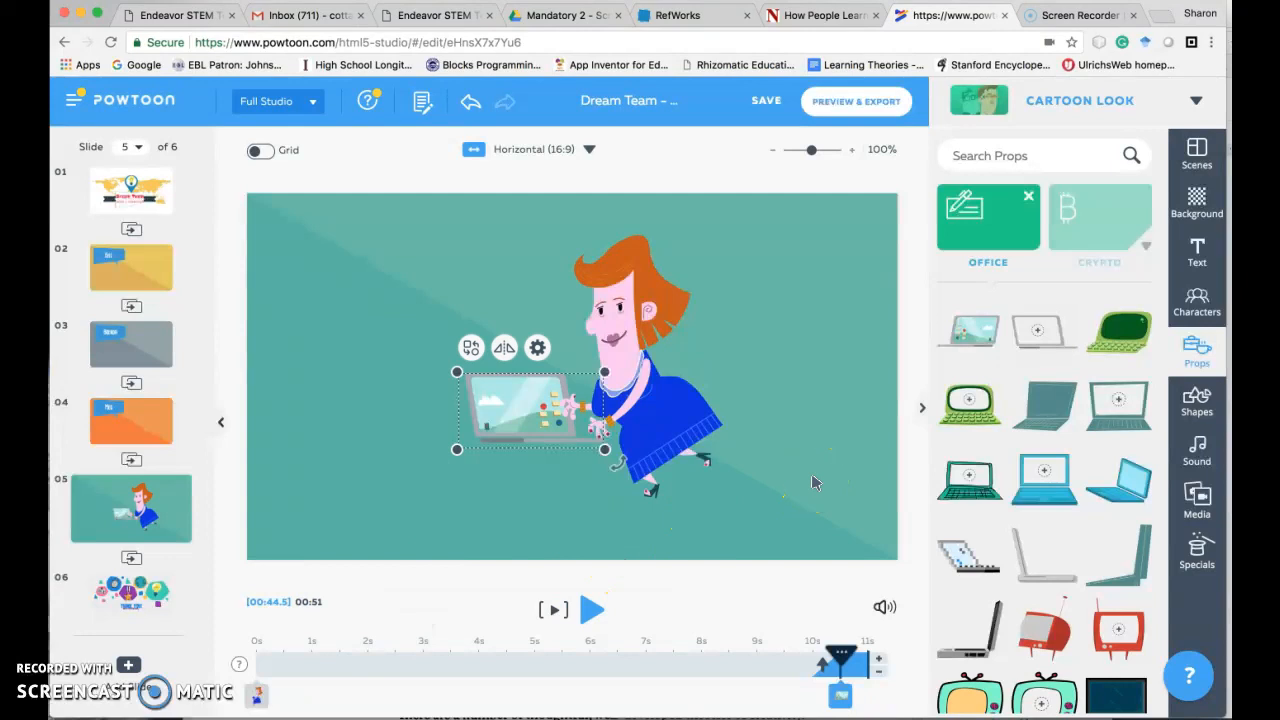
pyautogui.click(537, 349)
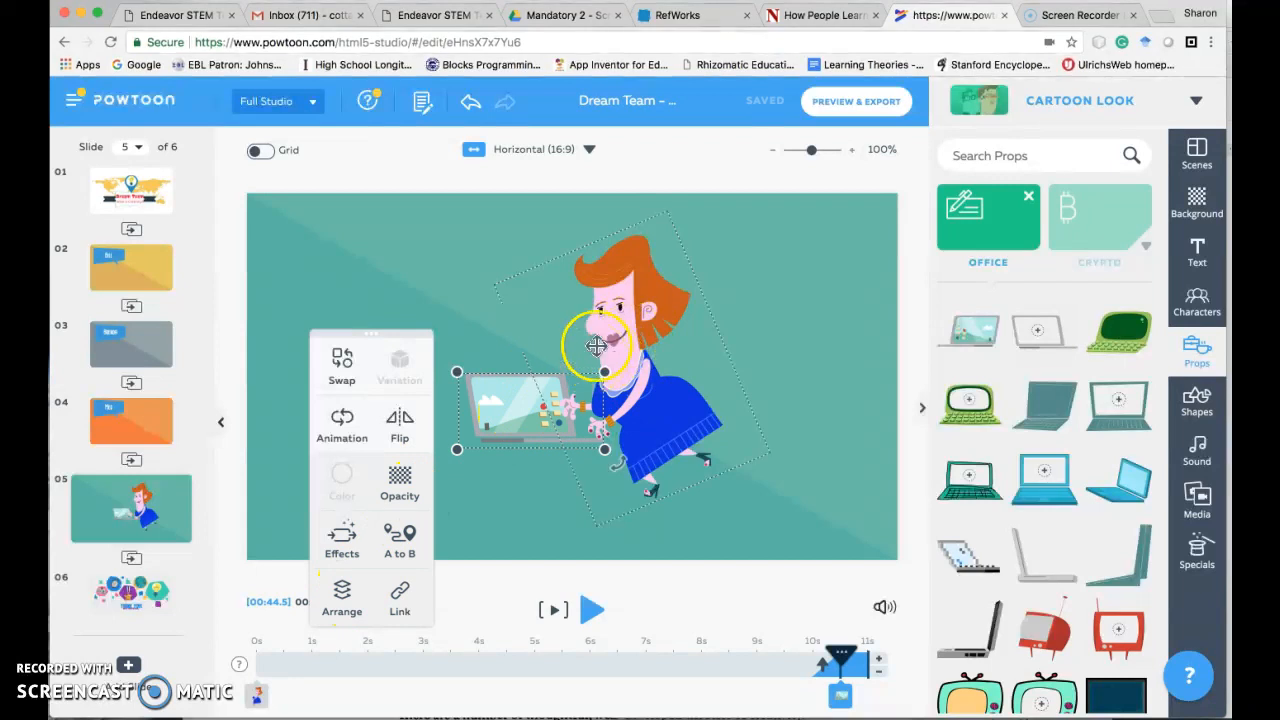
pyautogui.click(386, 298)
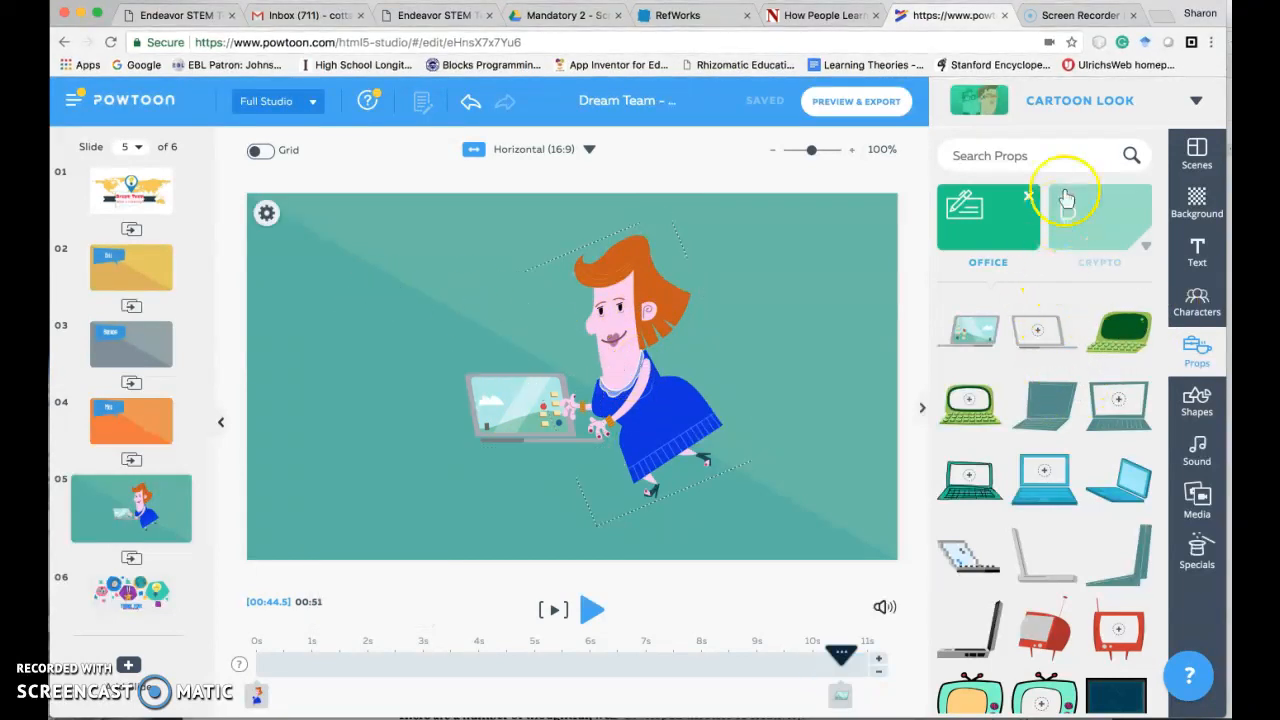
# - Search the props for "castle"
pyautogui.click(1035, 154)
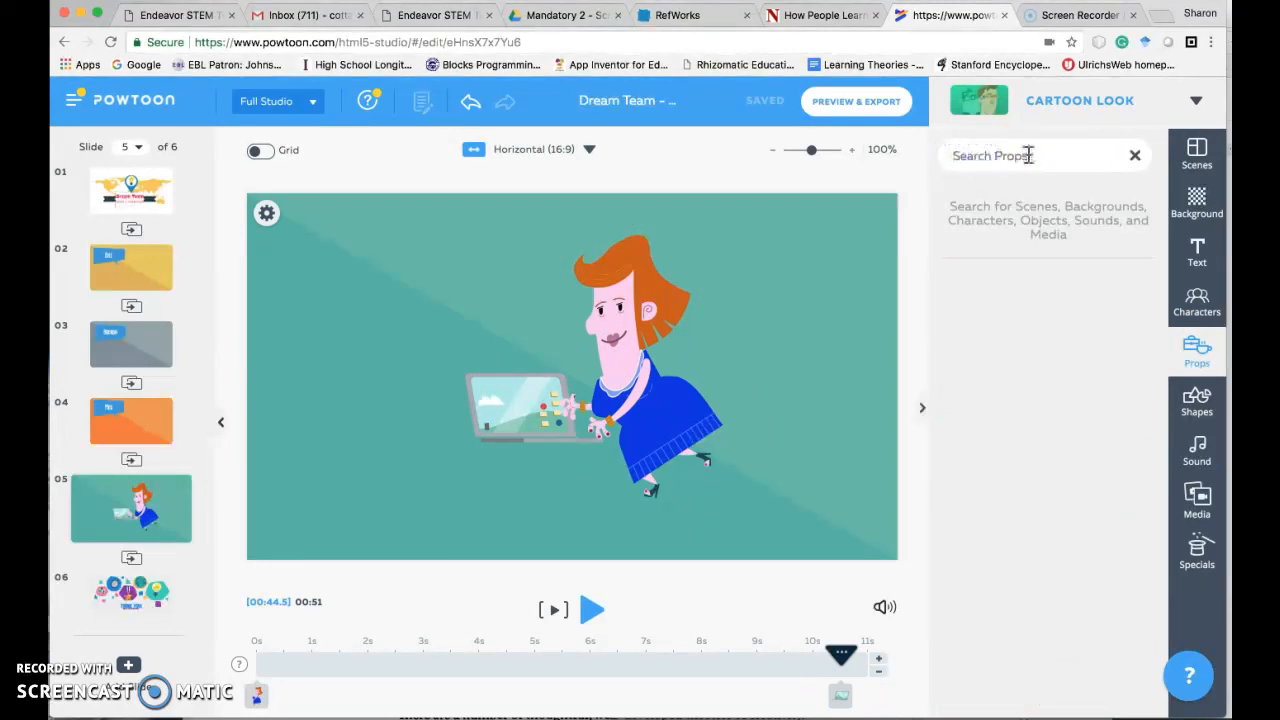
pyautogui.write('castle')
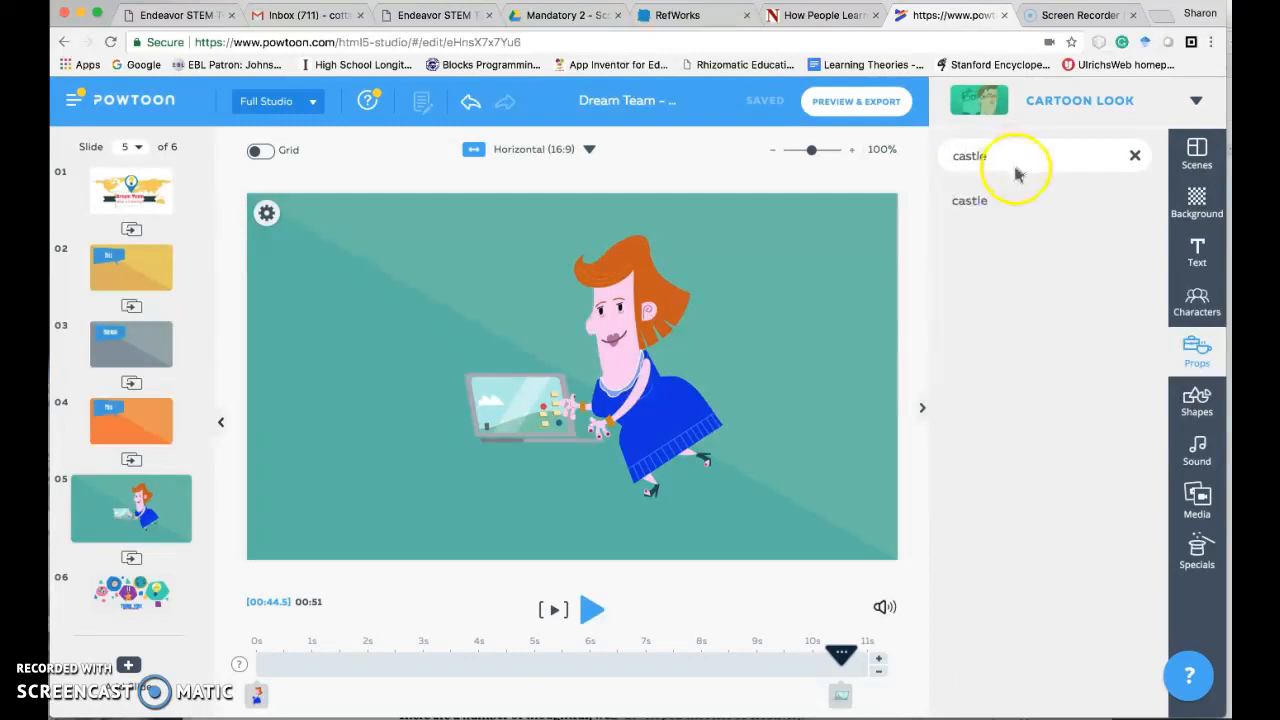
pyautogui.click(979, 203)
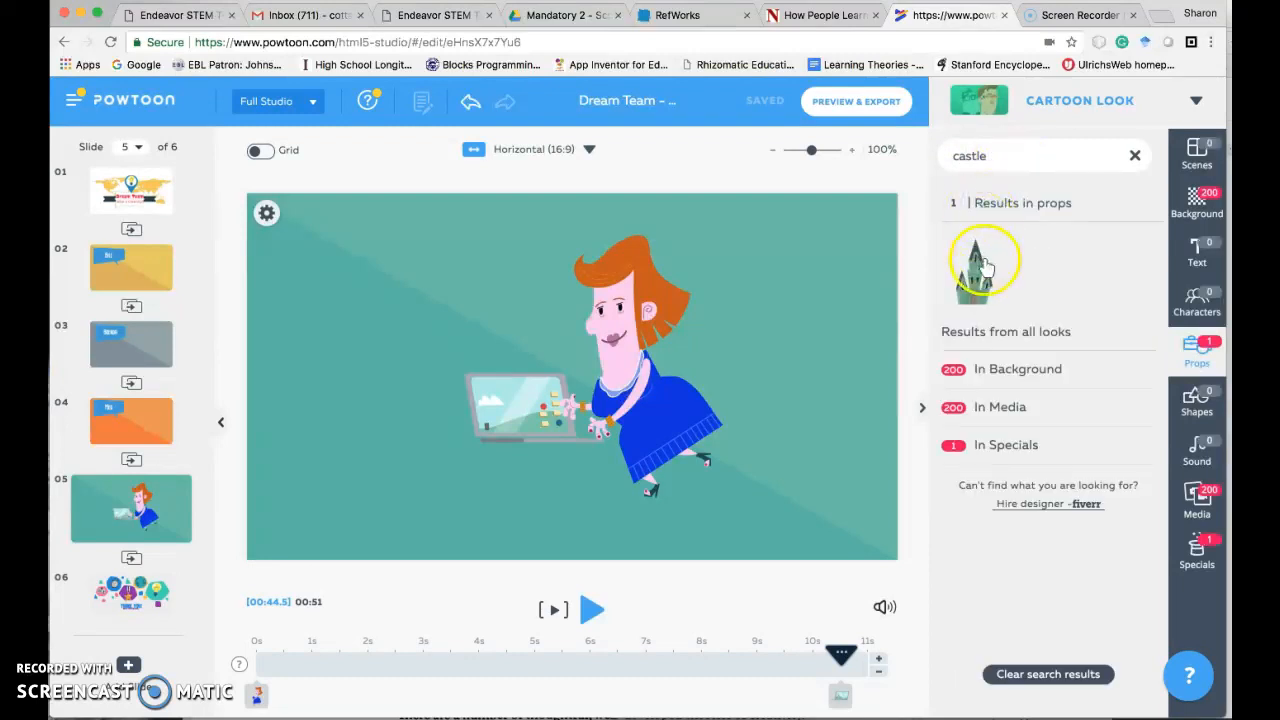
# - Add the green castle to the left side of the slide, enlarged to nearly the full slide height, and deselect it
pyautogui.click(985, 265)
pyautogui.click(428, 360)
pyautogui.moveTo(428, 360); pyautogui.dragTo(350, 360)
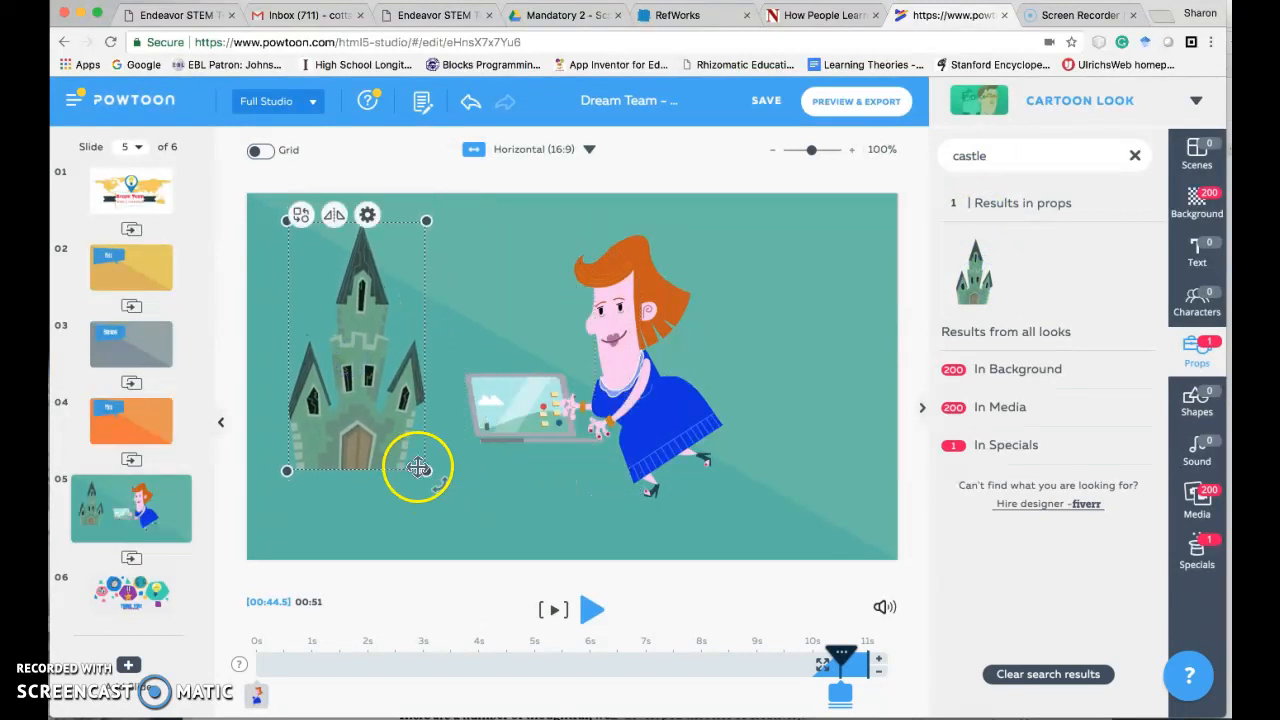
pyautogui.moveTo(423, 466); pyautogui.dragTo(464, 562)
pyautogui.moveTo(403, 424); pyautogui.dragTo(383, 424)
pyautogui.moveTo(452, 219); pyautogui.dragTo(470, 203)
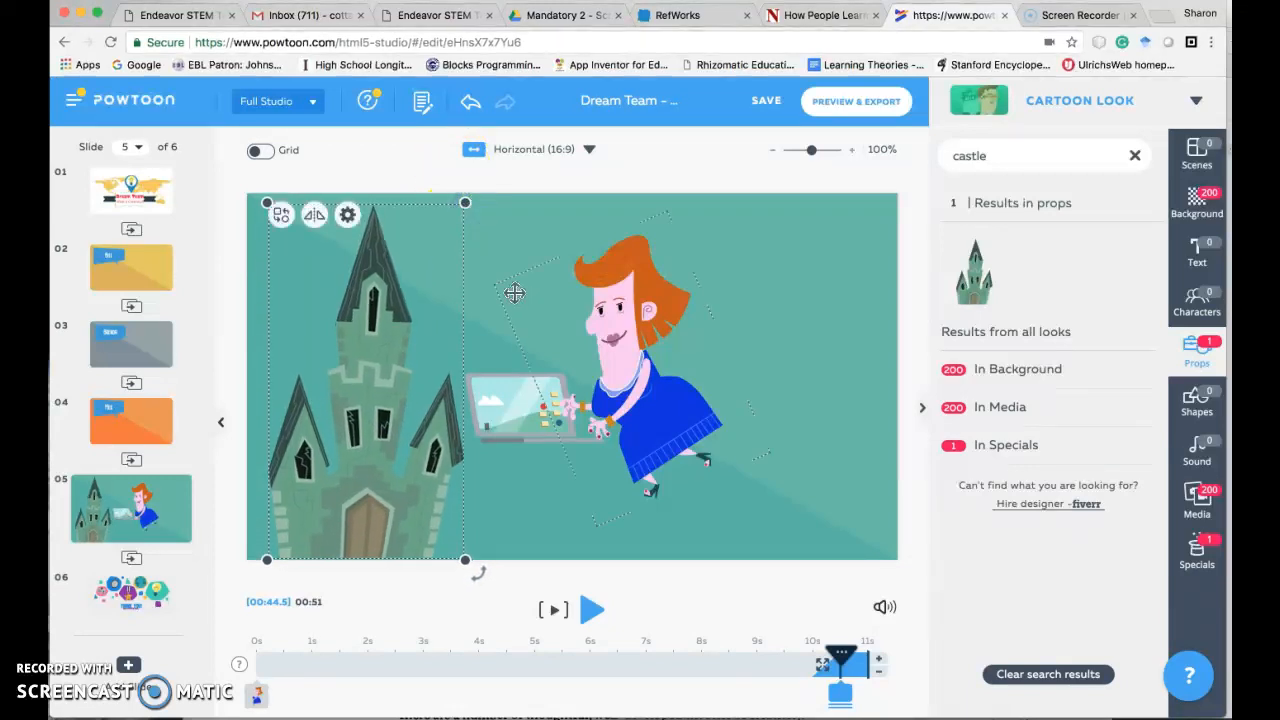
pyautogui.click(813, 322)
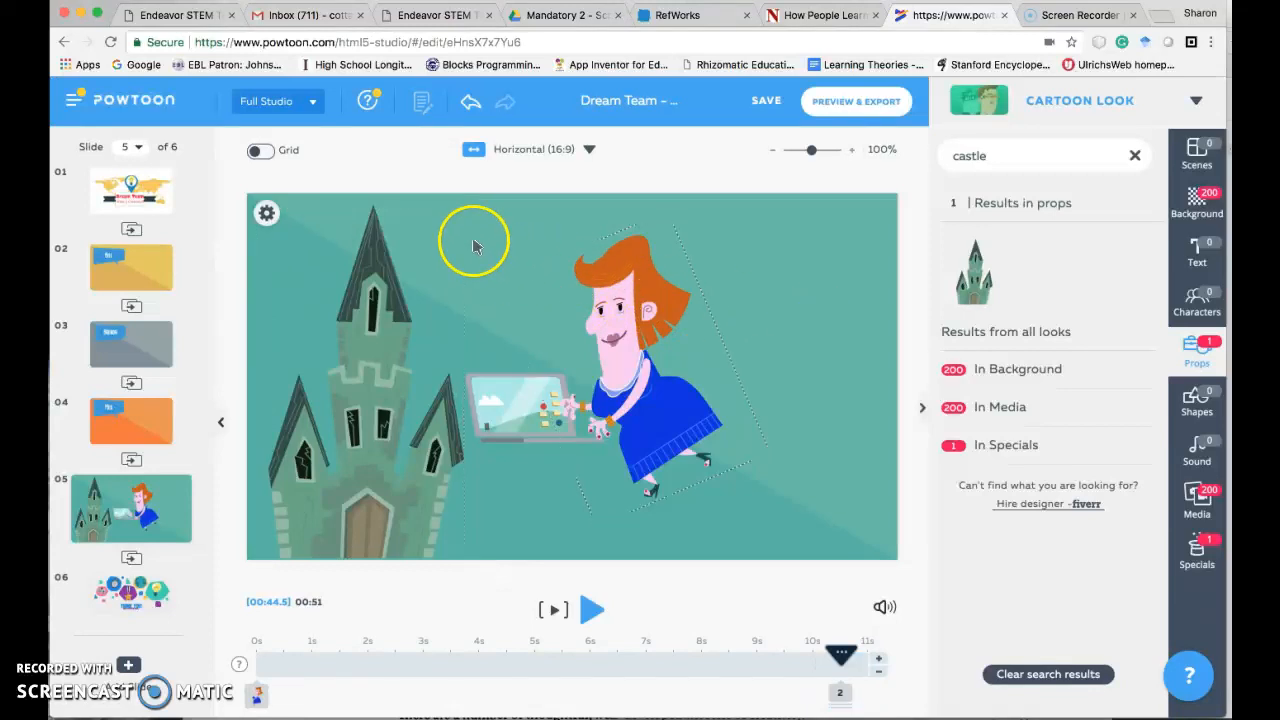
# - Move the woman and laptop together slightly to the right, away from the castle, and play slide 5 from its start
pyautogui.click(706, 468)
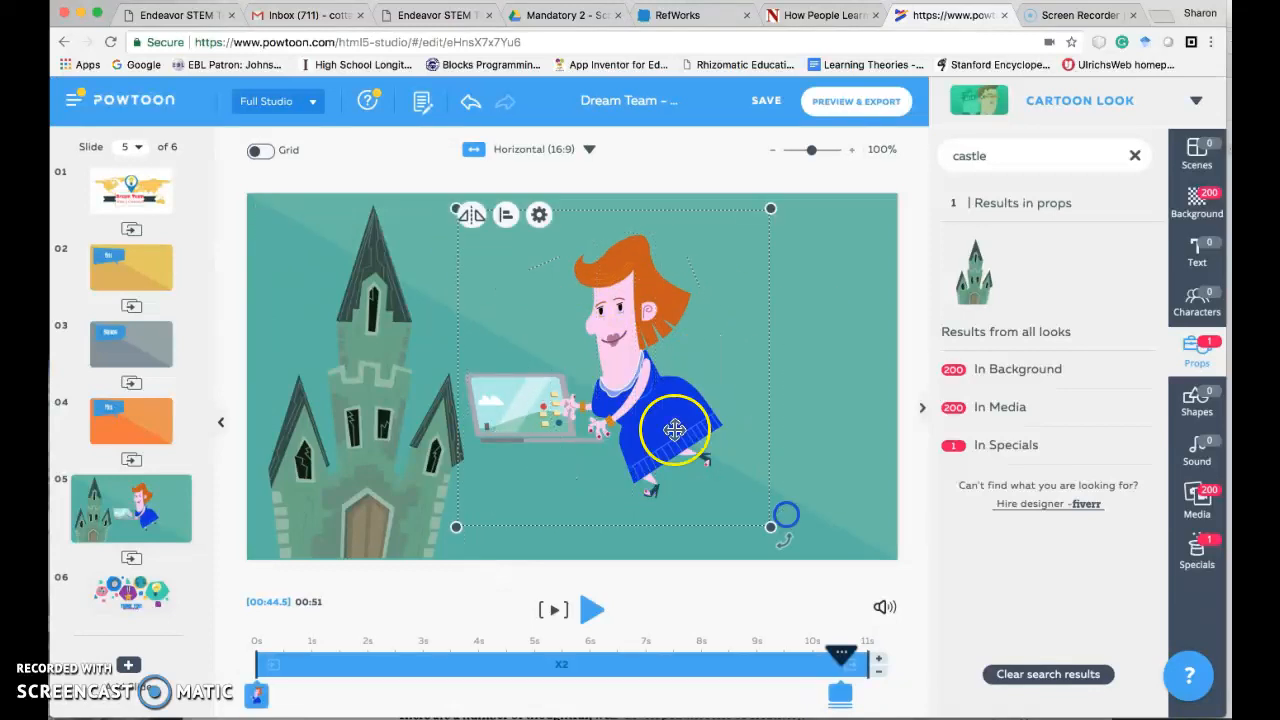
pyautogui.moveTo(625, 393); pyautogui.dragTo(686, 400)
pyautogui.moveTo(843, 655); pyautogui.dragTo(257, 636)
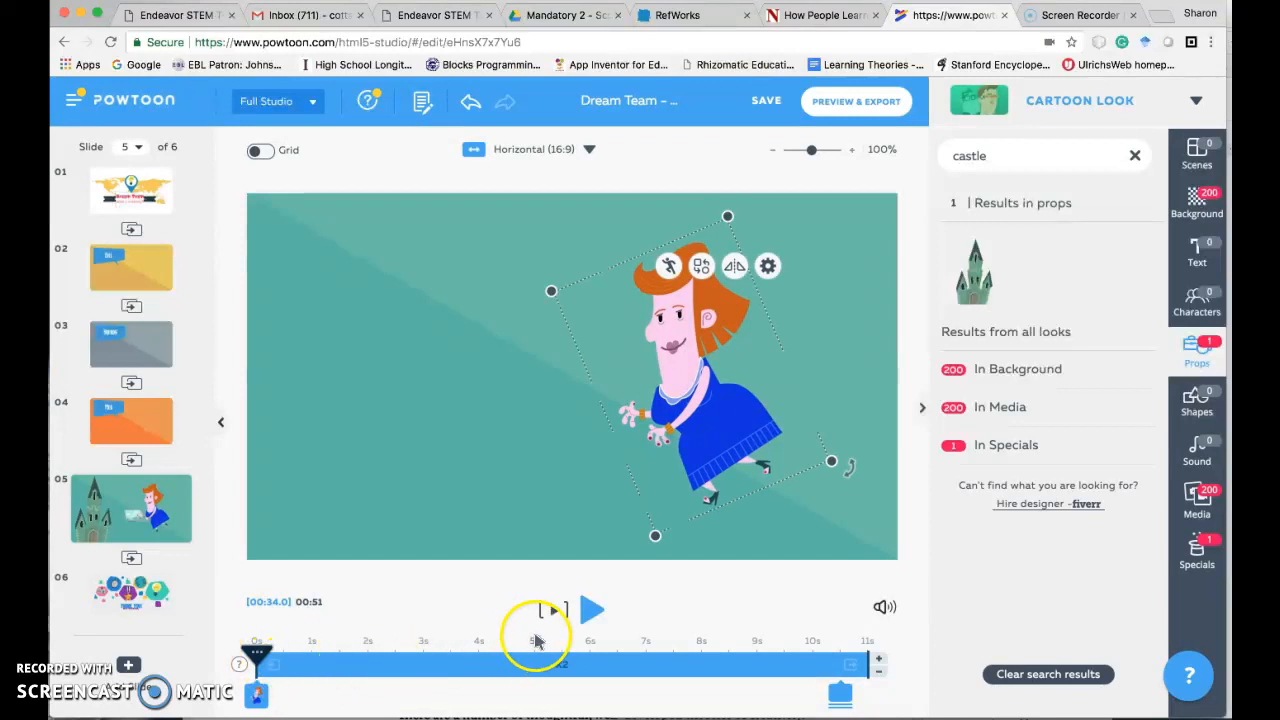
pyautogui.click(592, 609)
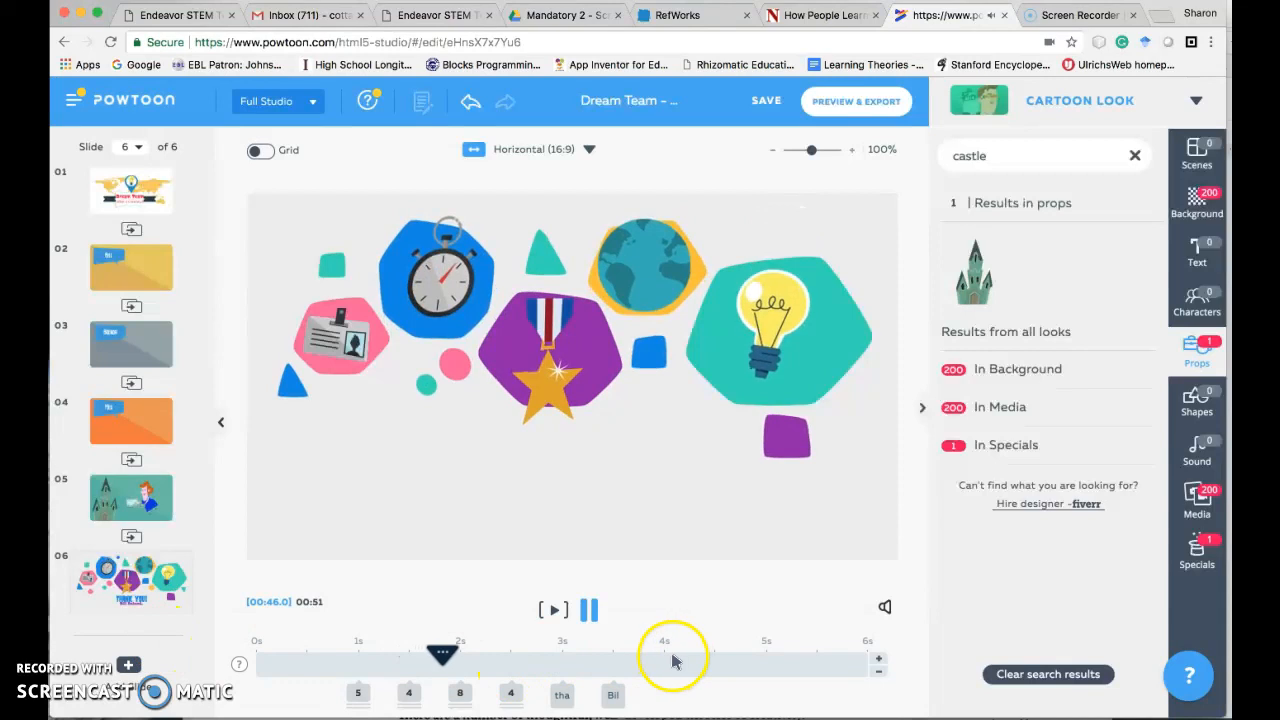
pyautogui.click(589, 609)
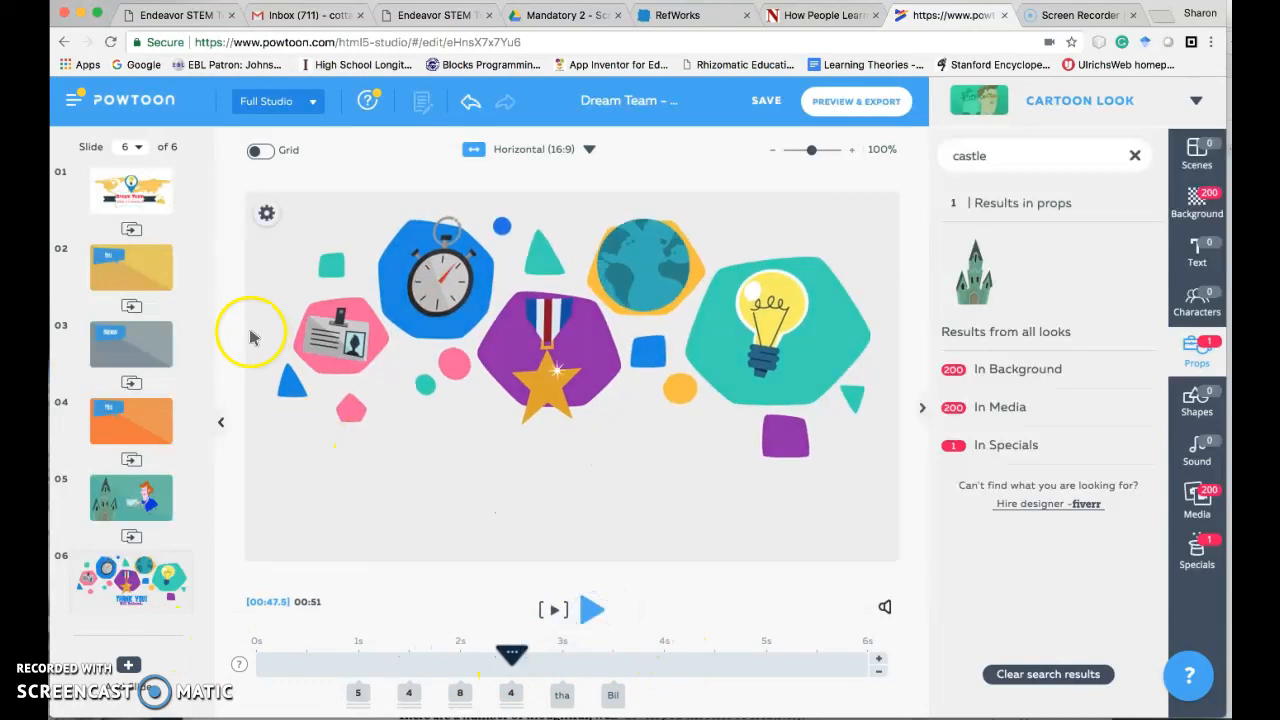
# - Make the laptop and castle appear at 2s on slide 5, and play the slide from its start
pyautogui.click(130, 497)
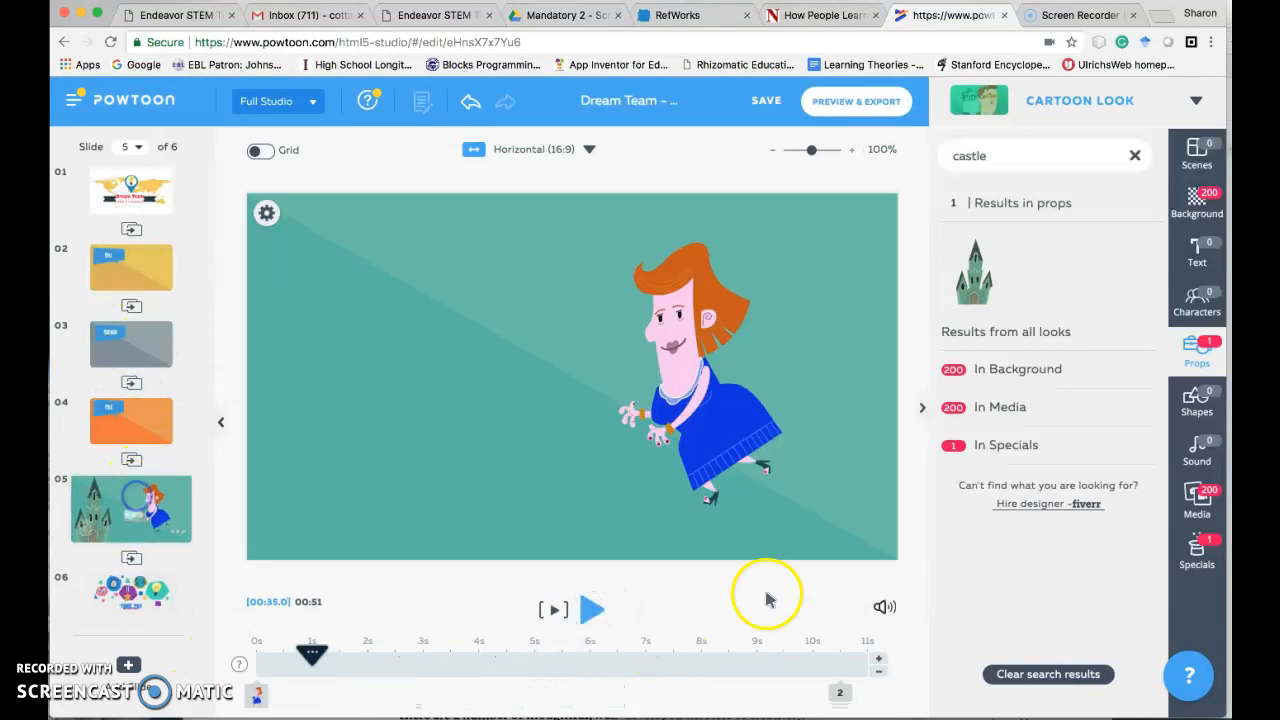
pyautogui.moveTo(839, 692); pyautogui.dragTo(367, 693)
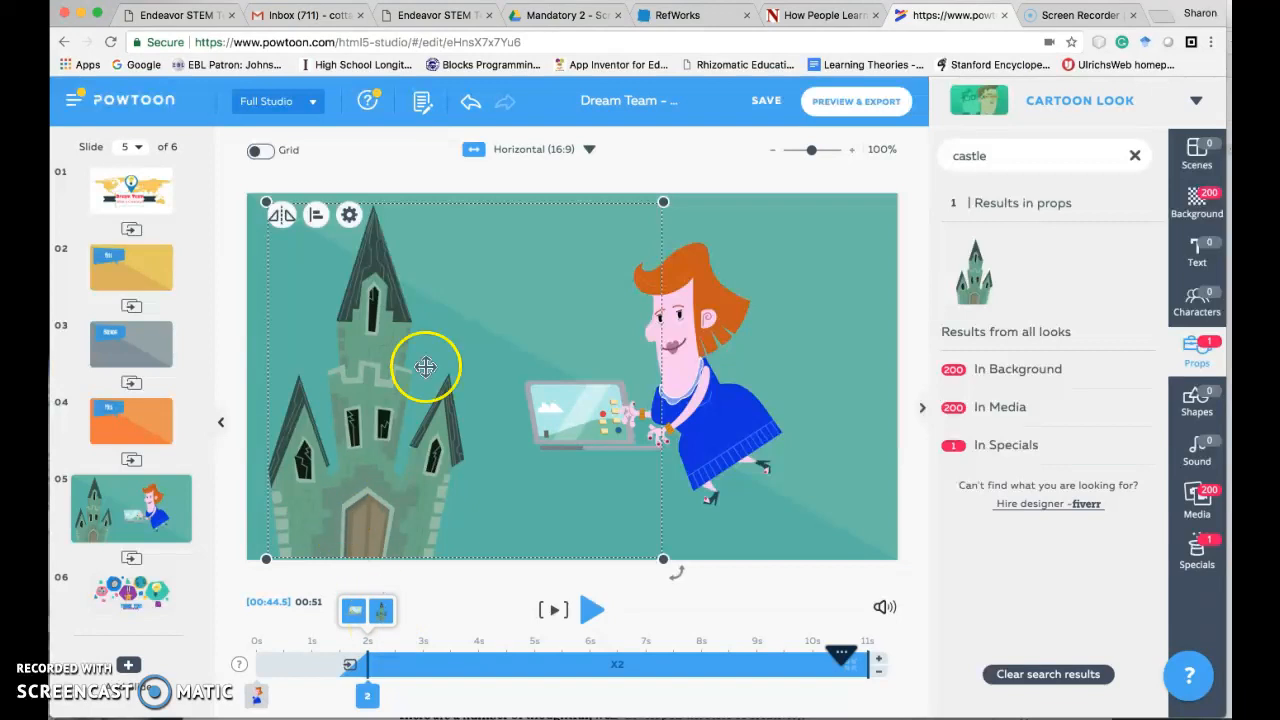
pyautogui.click(592, 609)
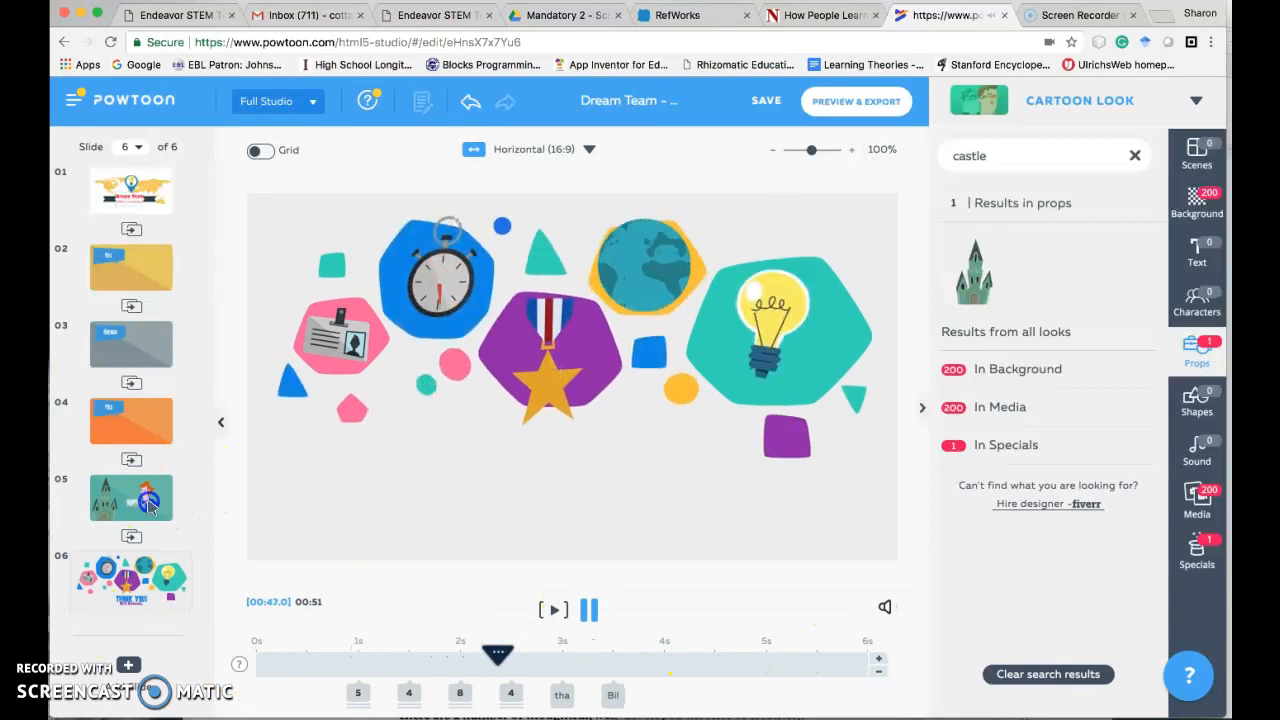
pyautogui.click(590, 612)
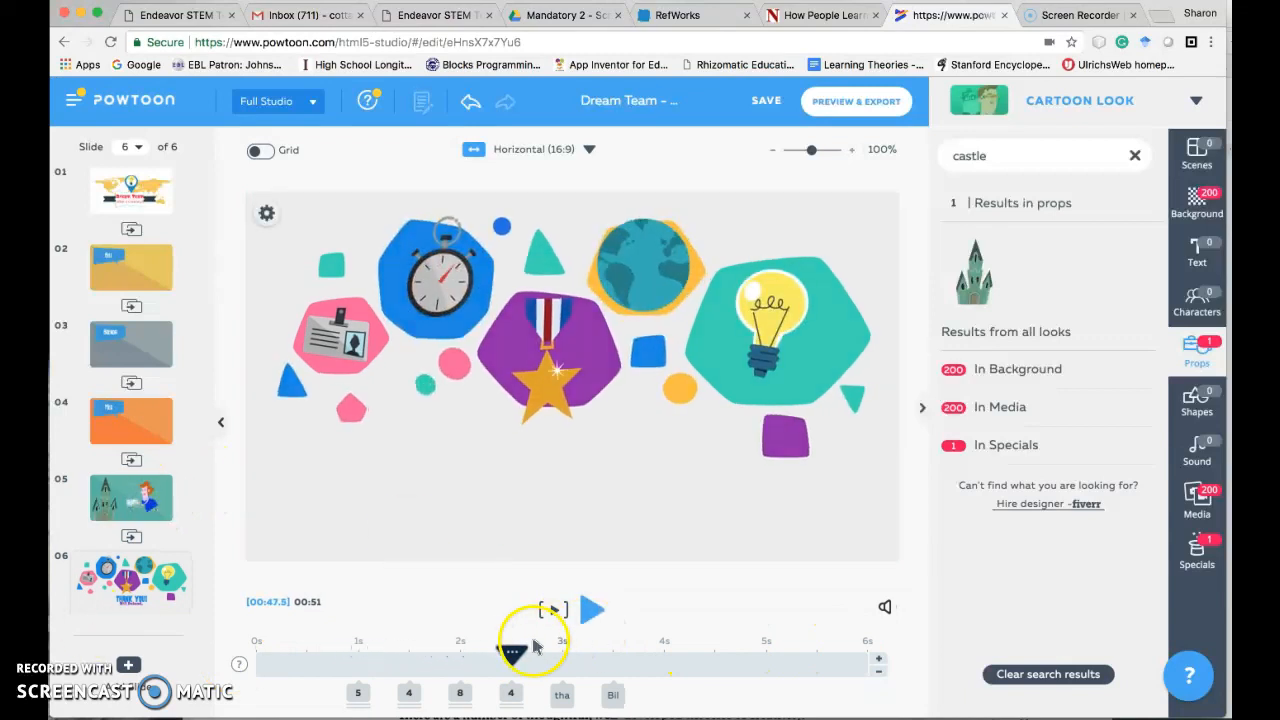
pyautogui.click(140, 498)
pyautogui.moveTo(830, 652); pyautogui.dragTo(258, 663)
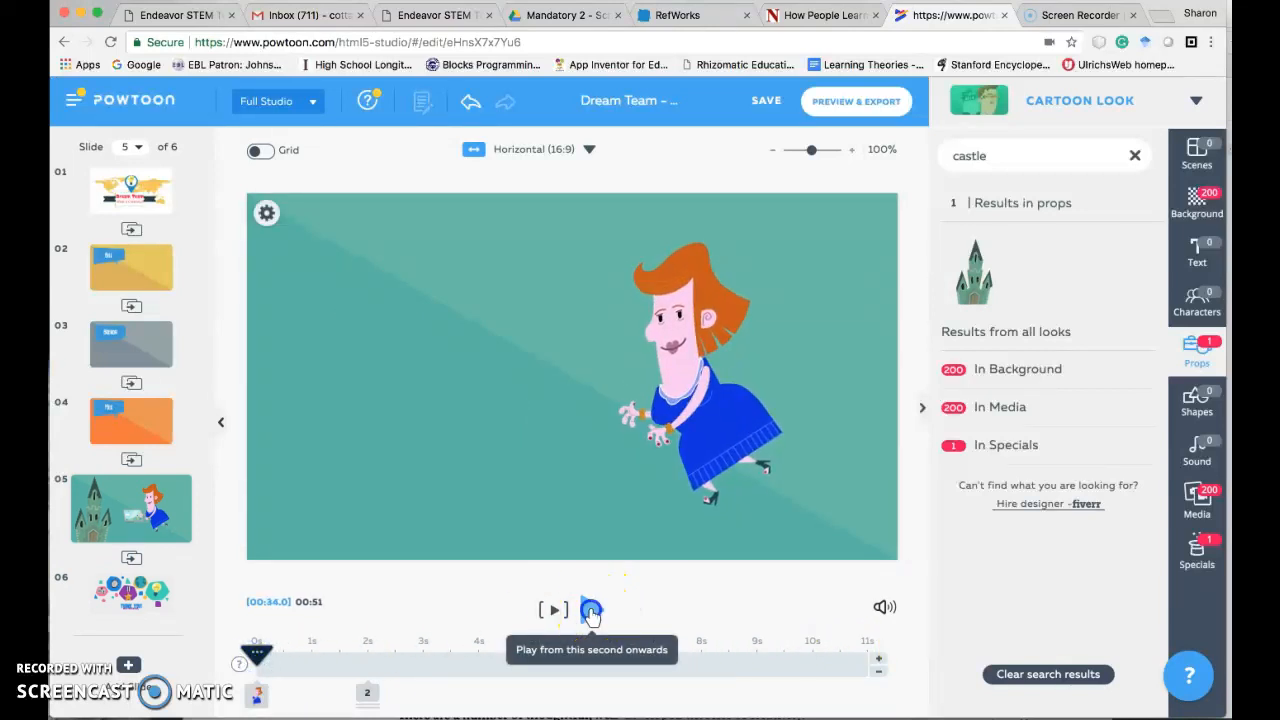
pyautogui.click(591, 609)
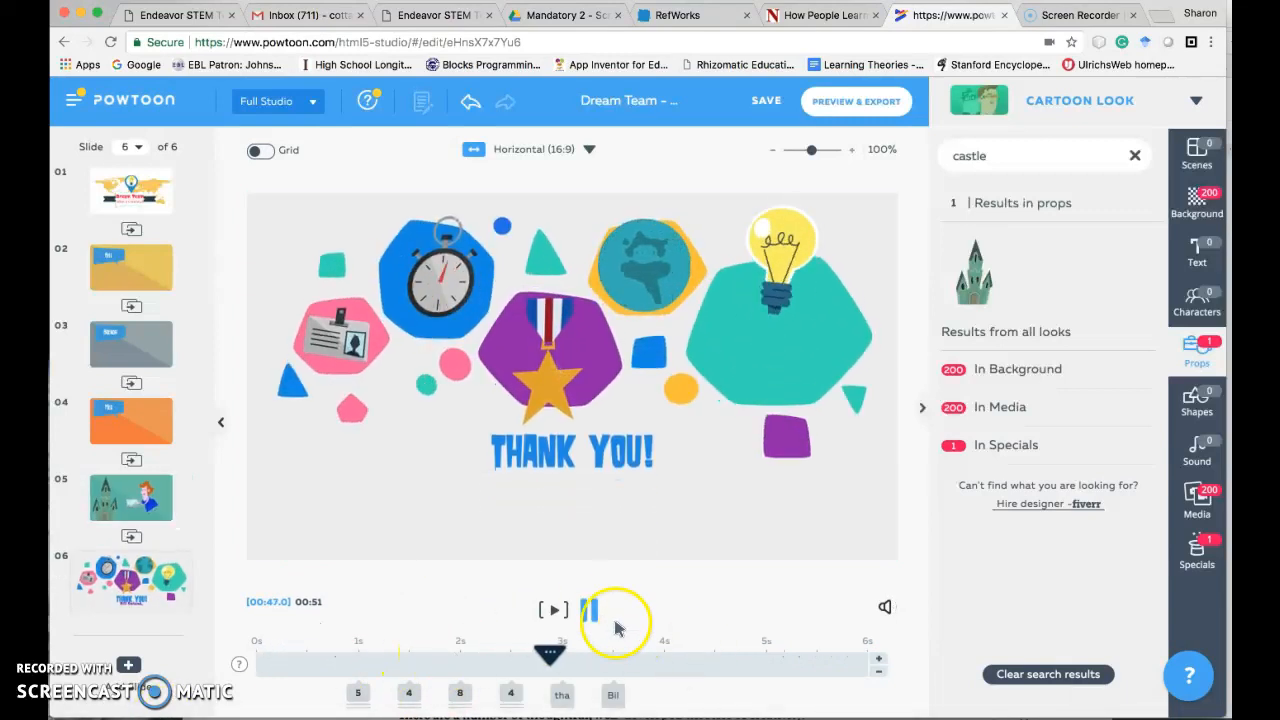
pyautogui.click(588, 609)
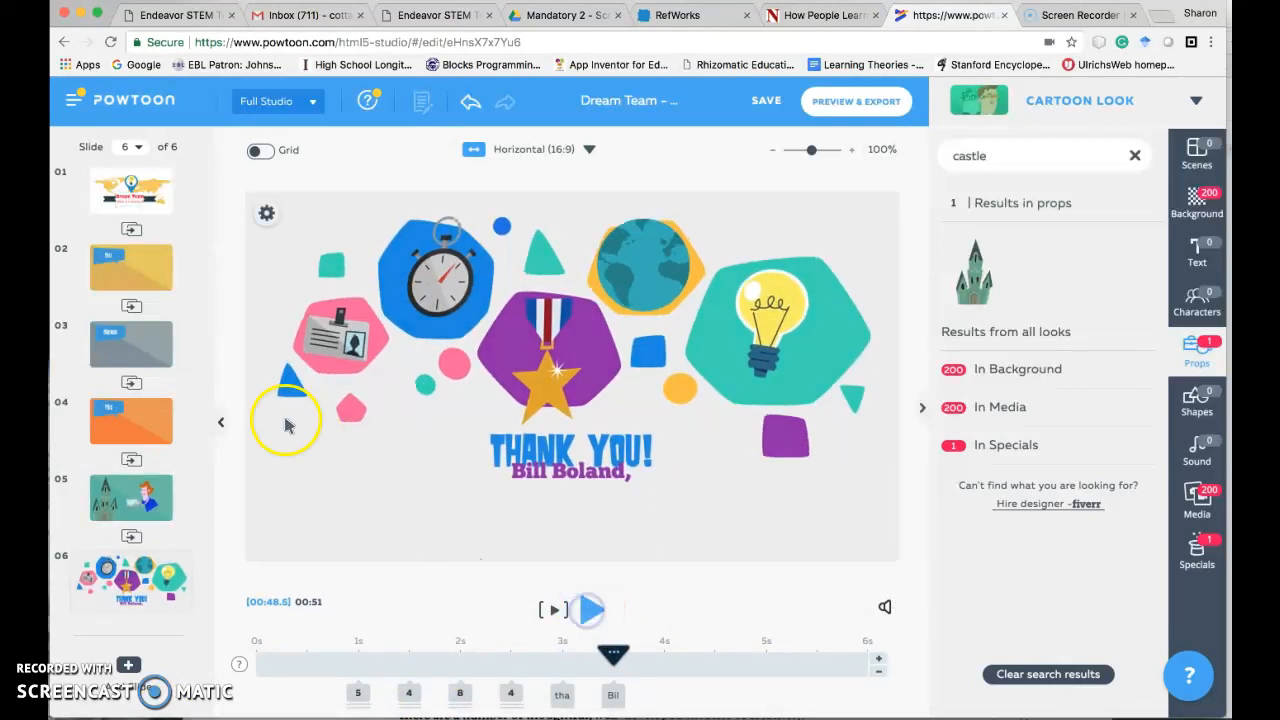
# - Return to slide 5 and insert a new blank slide directly after it
pyautogui.click(127, 493)
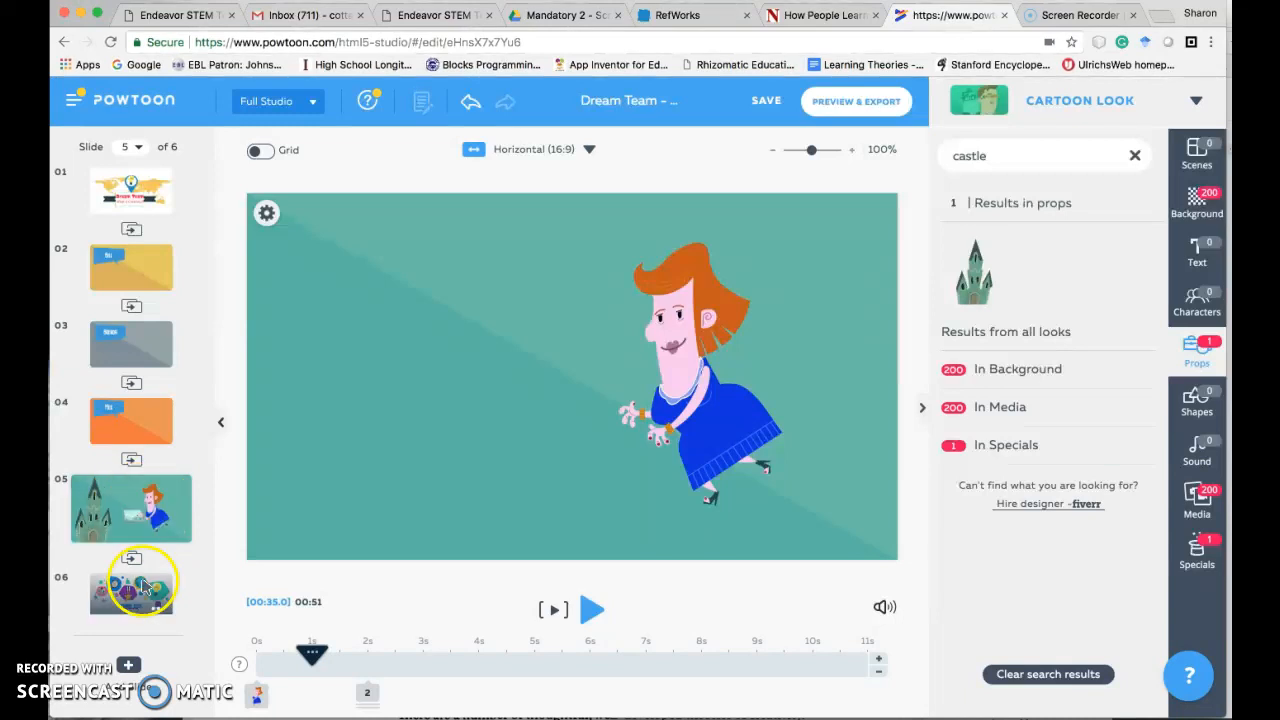
pyautogui.scroll(-1, 193, 533)
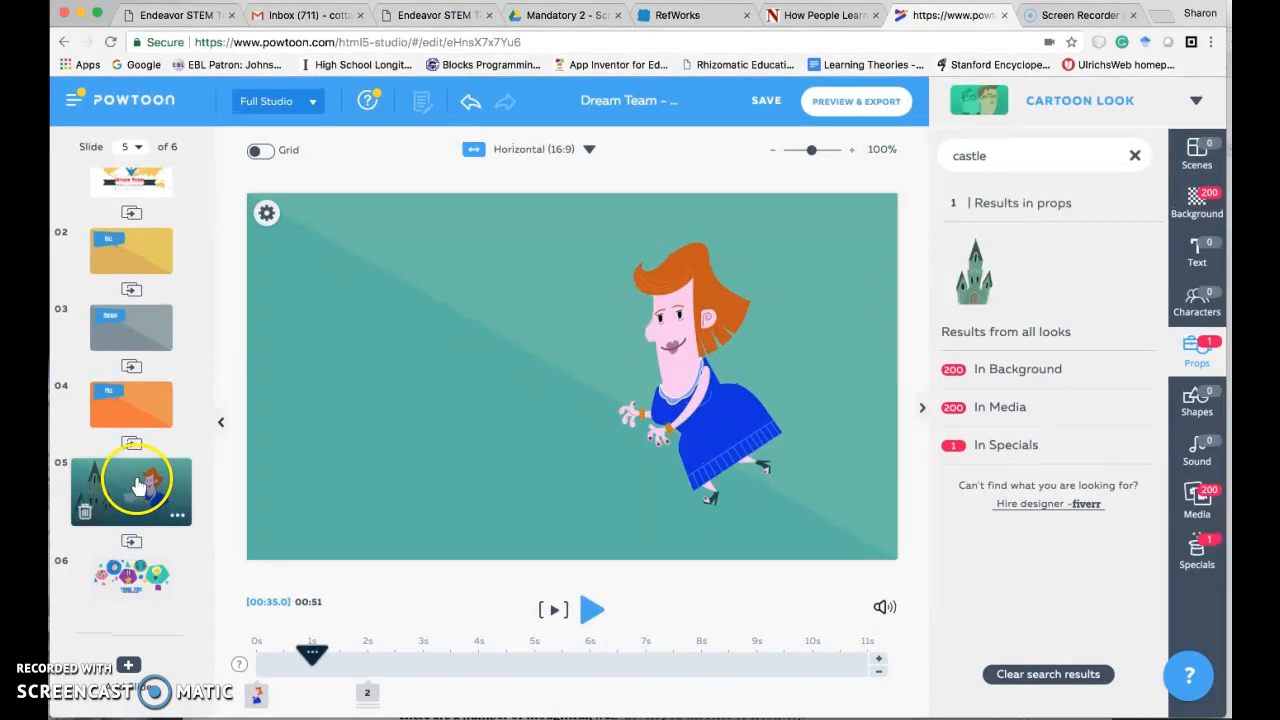
pyautogui.click(128, 666)
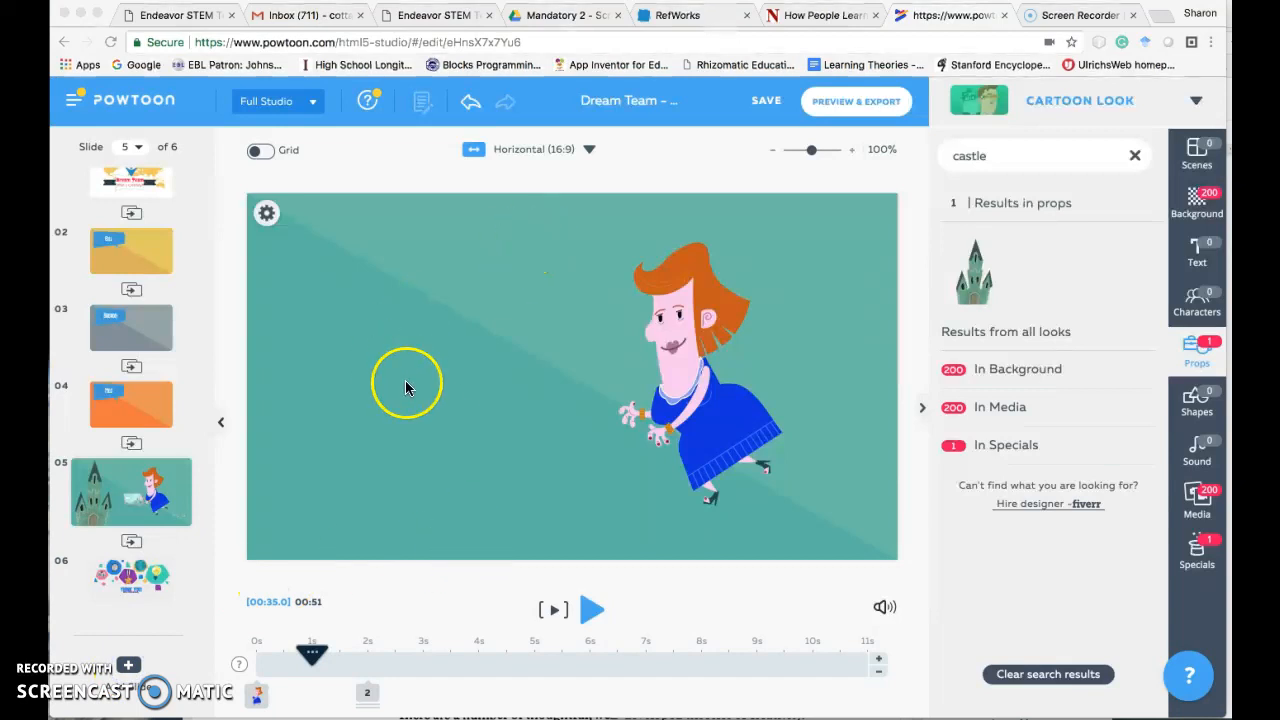
pyautogui.click(113, 404)
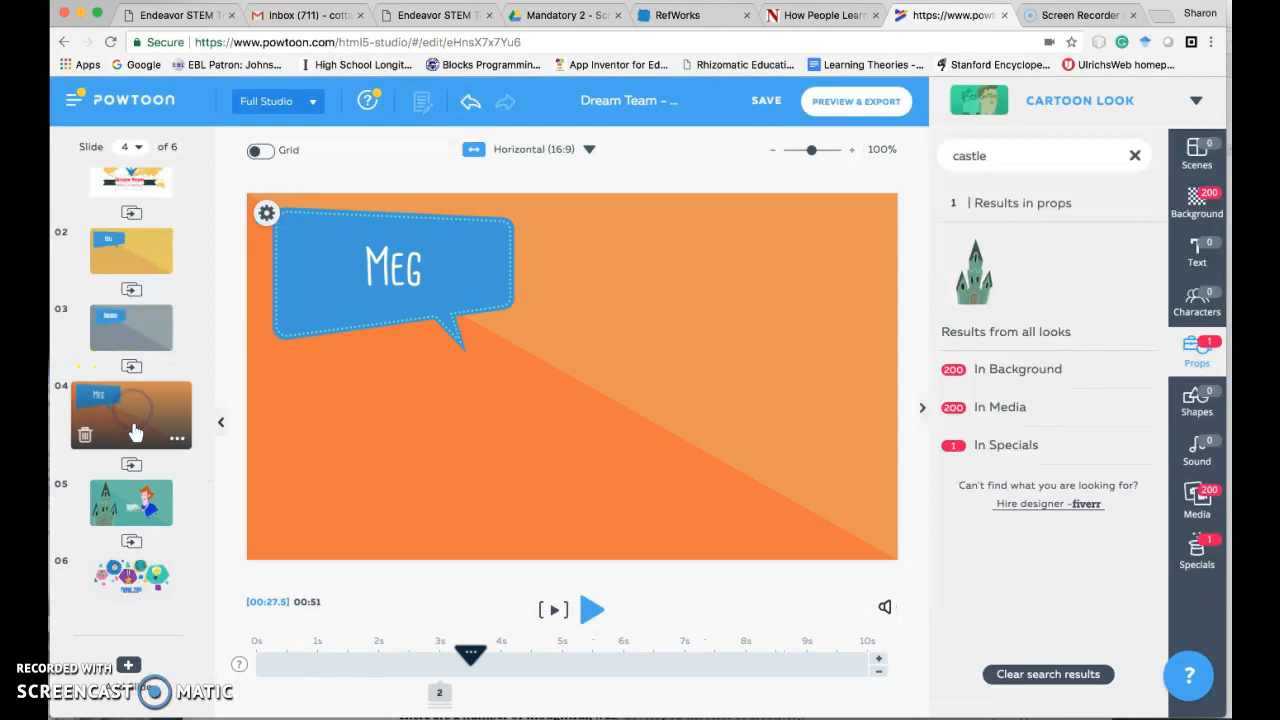
pyautogui.click(126, 500)
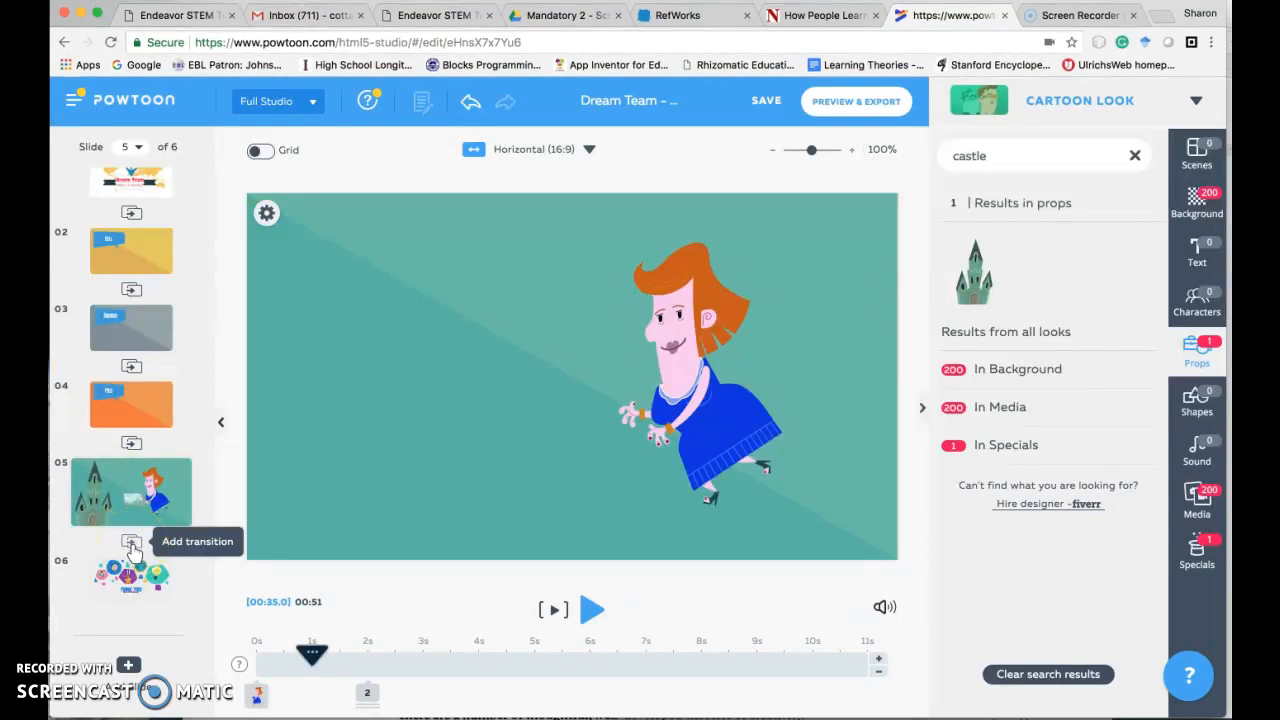
pyautogui.click(128, 664)
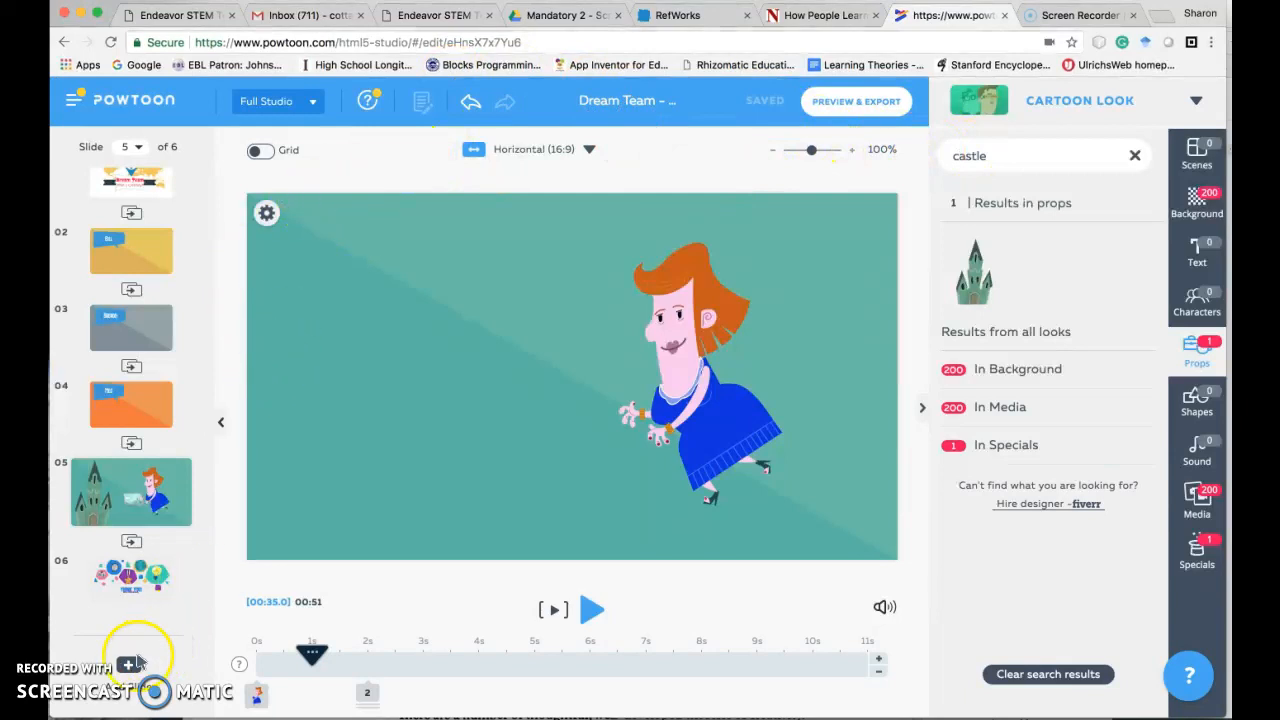
pyautogui.click(131, 667)
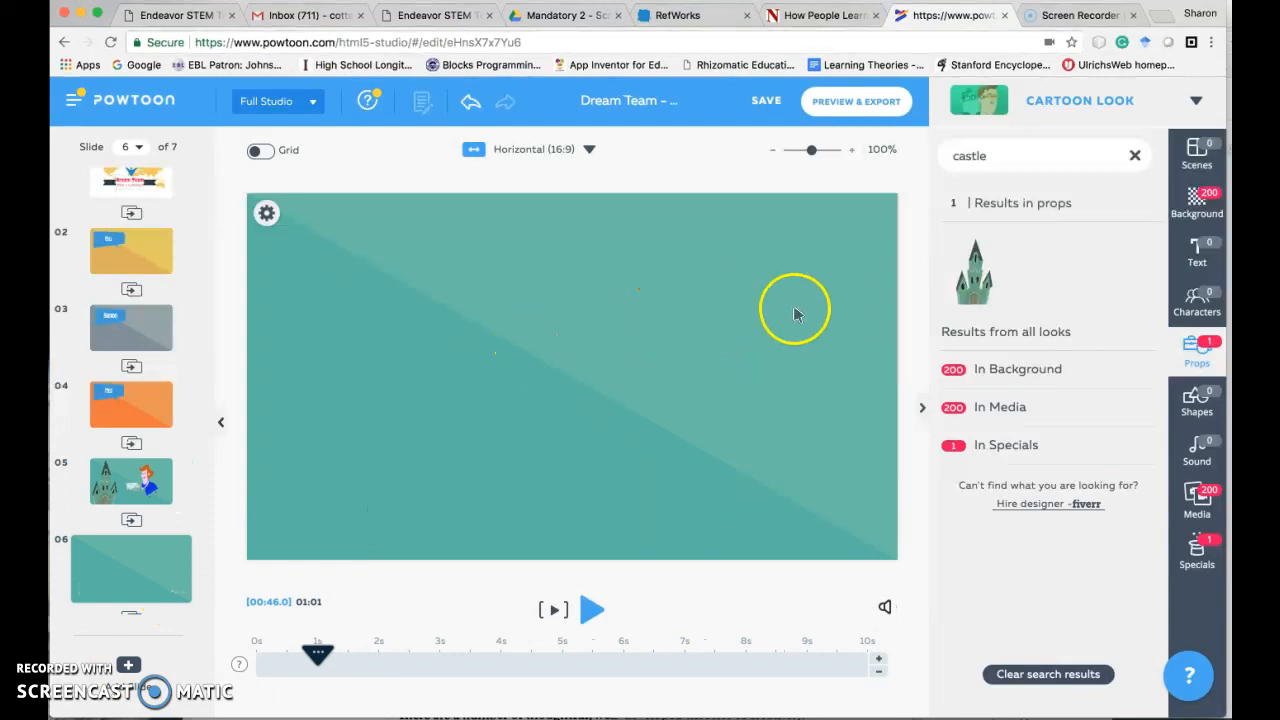
# - Search the backgrounds for "earth" and apply the 30-second video of the dark globe with city lights to slide 6
pyautogui.click(1202, 203)
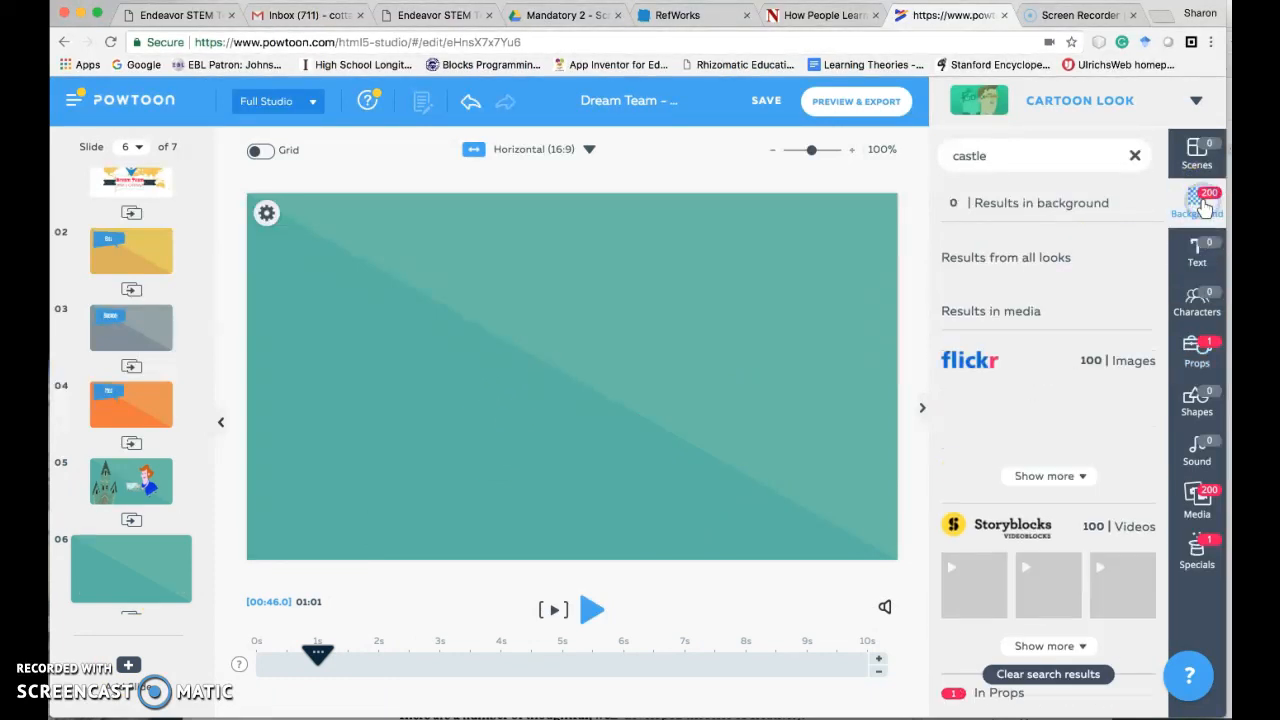
pyautogui.click(988, 172)
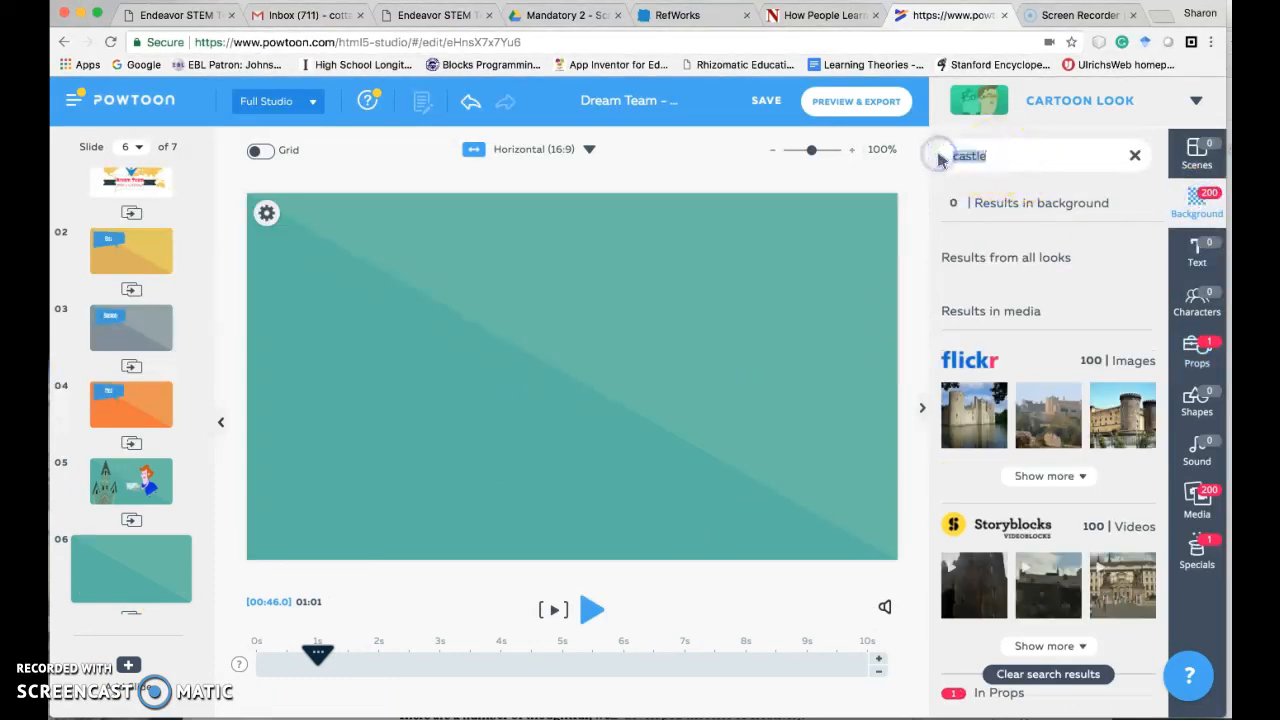
pyautogui.write('earth')
pyautogui.press('Return')
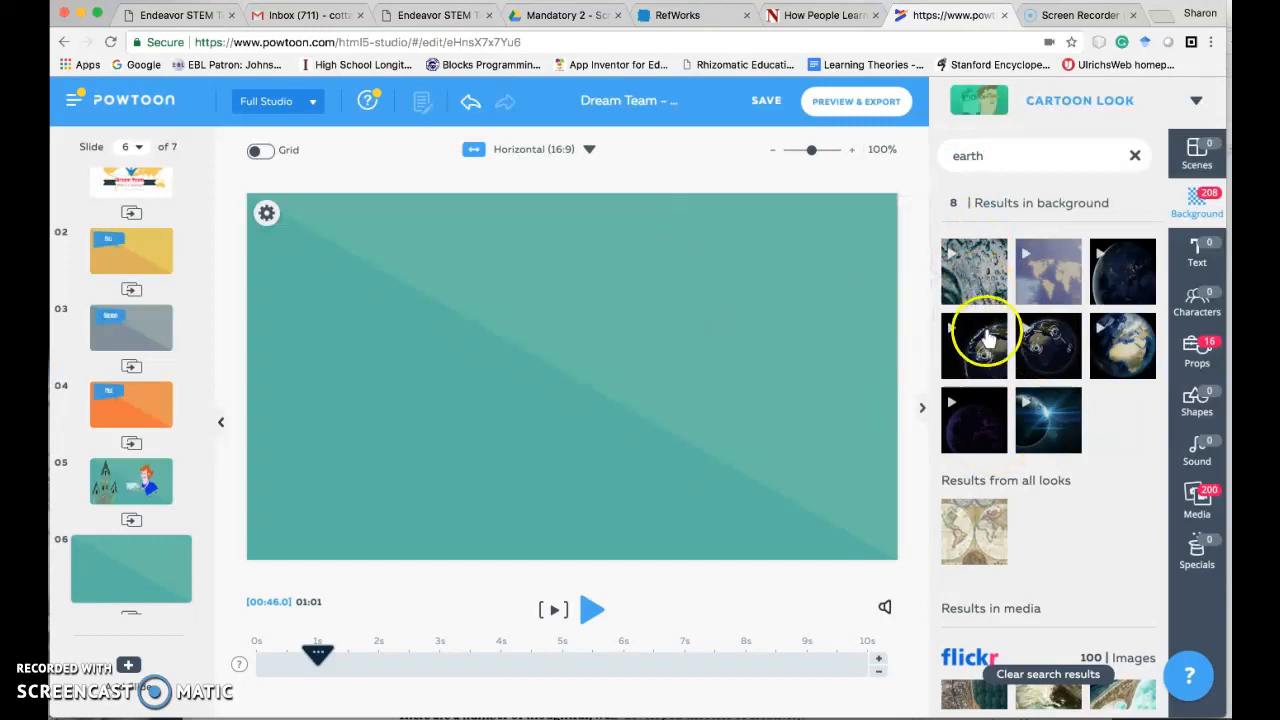
pyautogui.moveTo(972, 268)
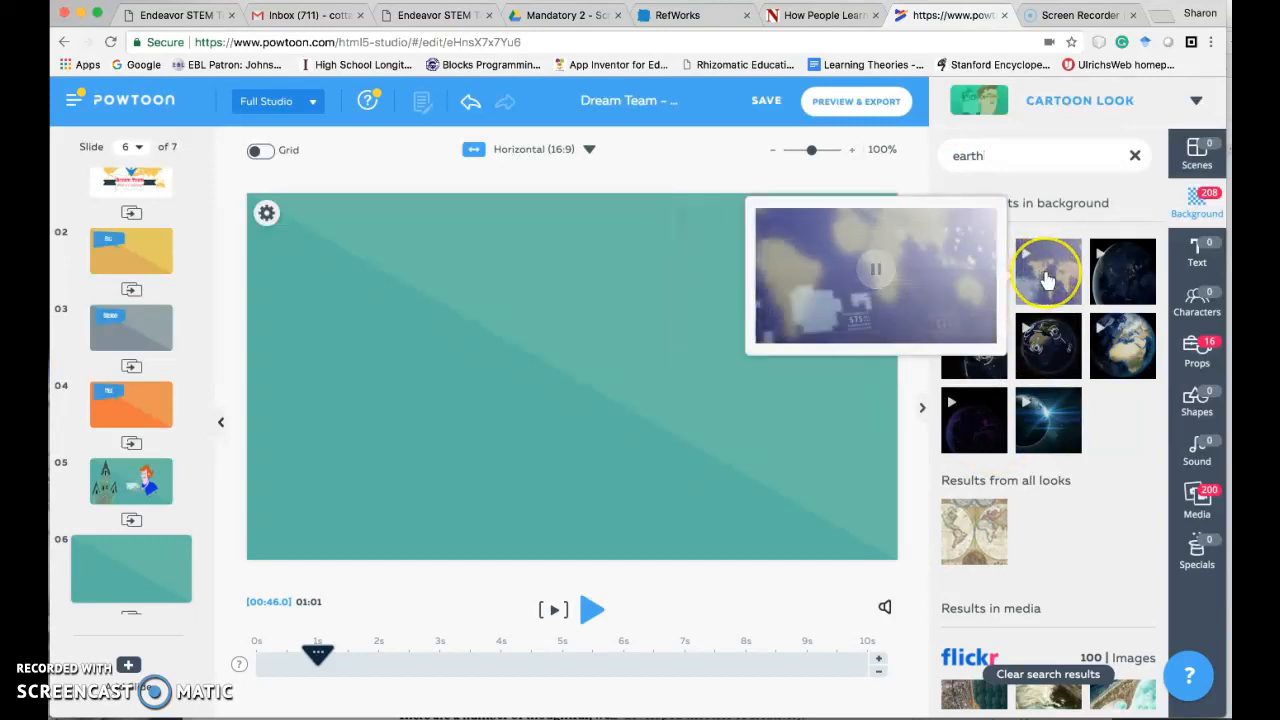
pyautogui.moveTo(1126, 283)
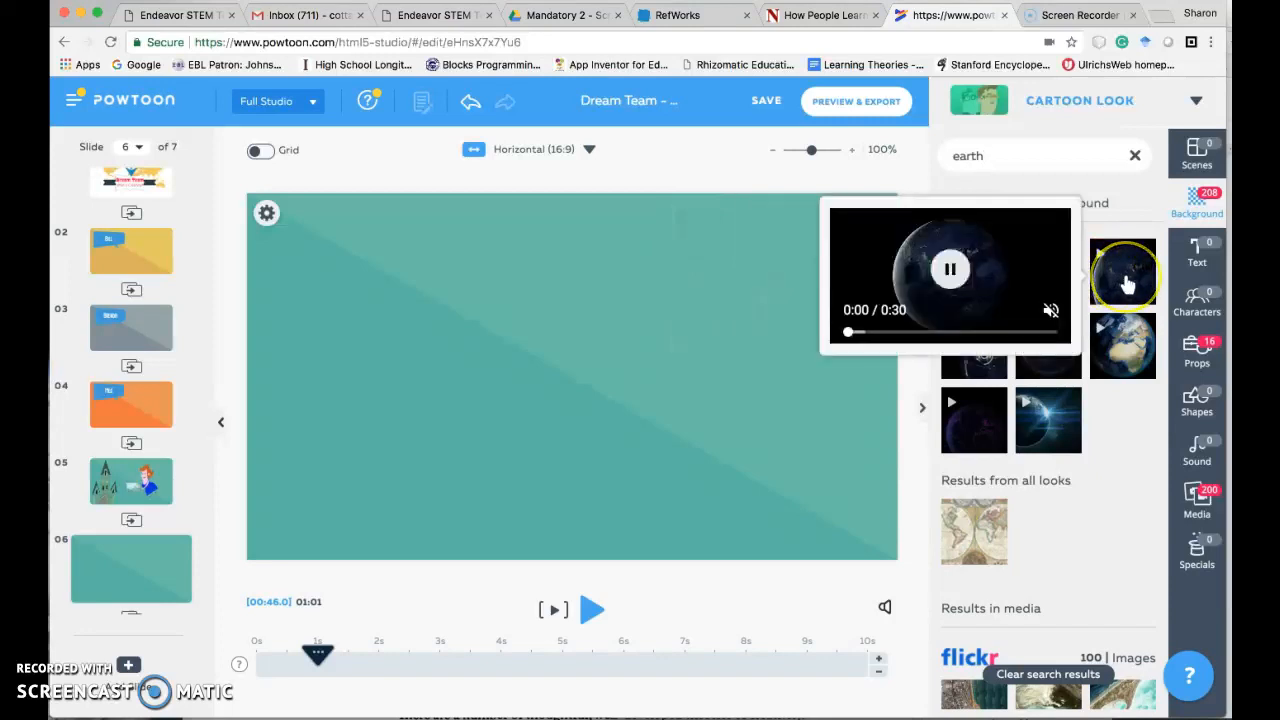
pyautogui.click(1126, 283)
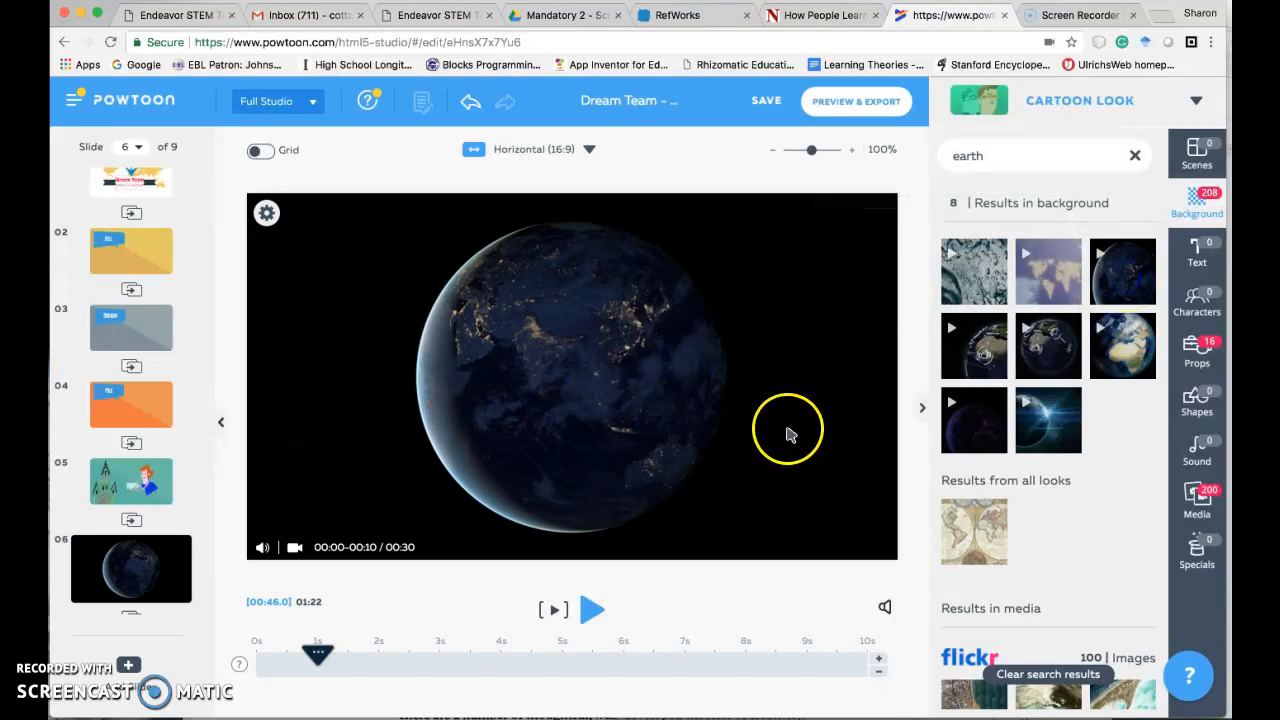
# - Clear the "earth" background search, return to slide 5 and select the woman
pyautogui.click(990, 154)
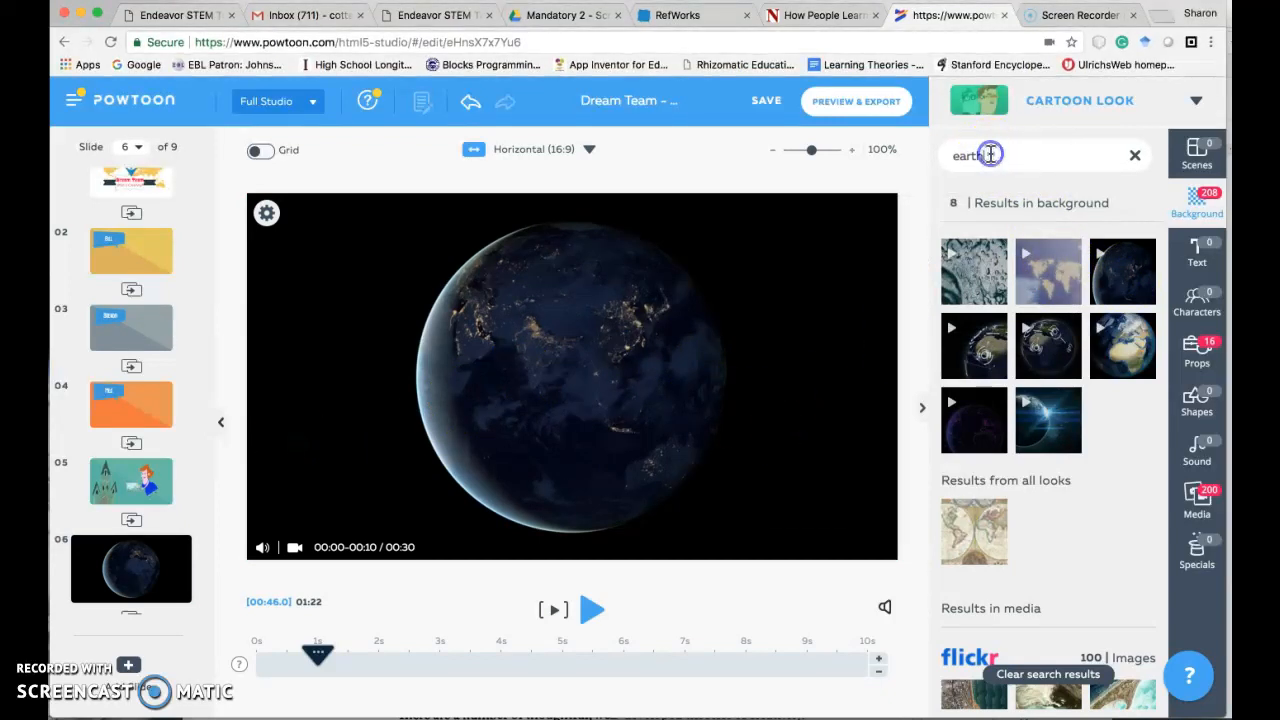
pyautogui.press('BackSpace')
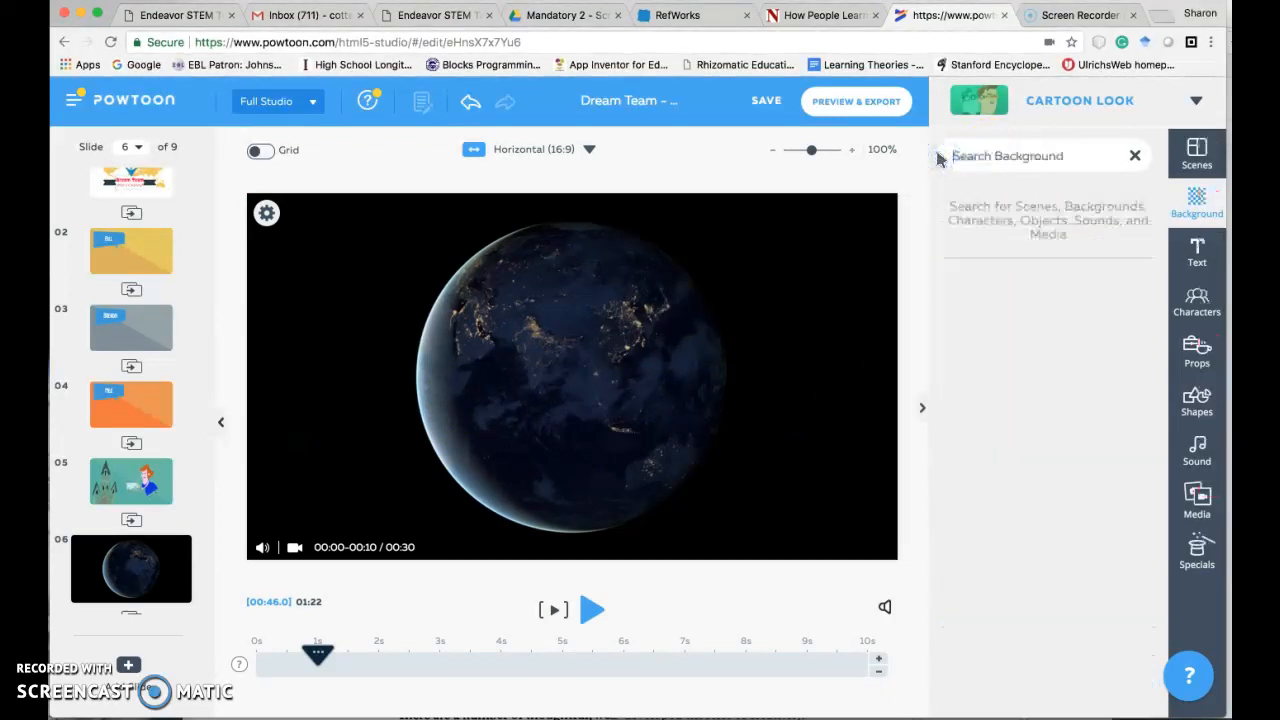
pyautogui.click(131, 481)
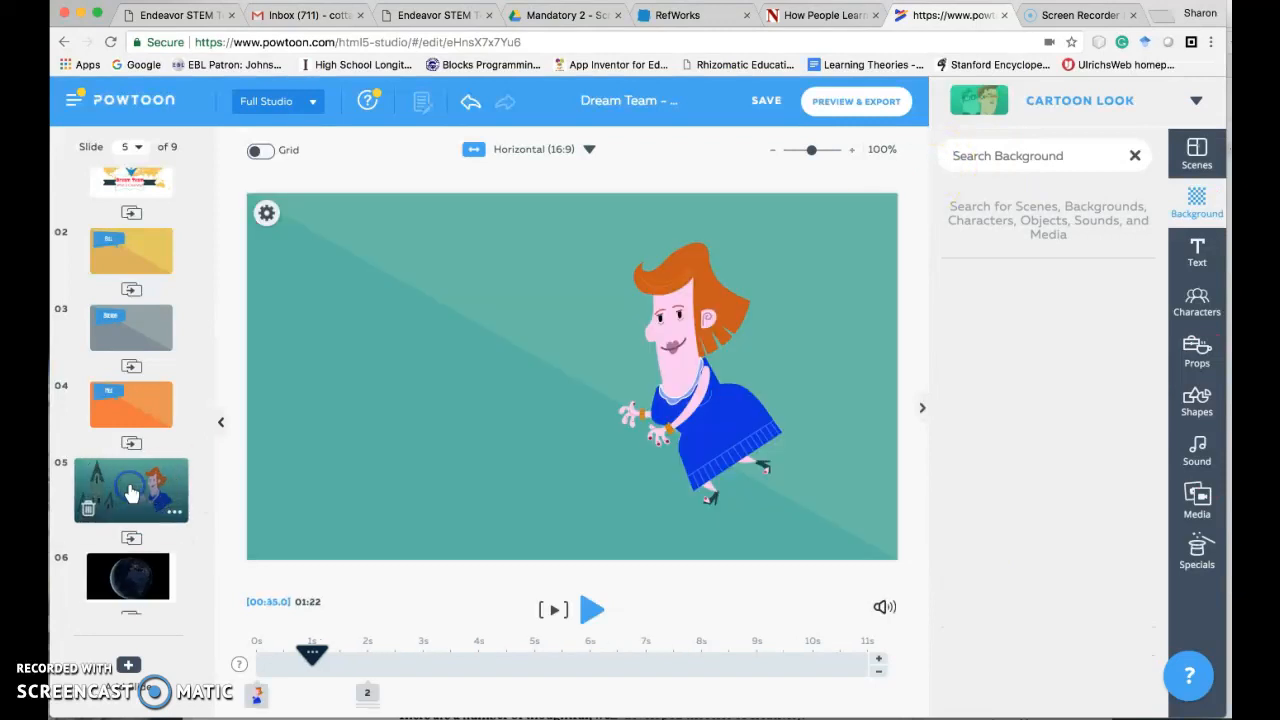
pyautogui.click(711, 436)
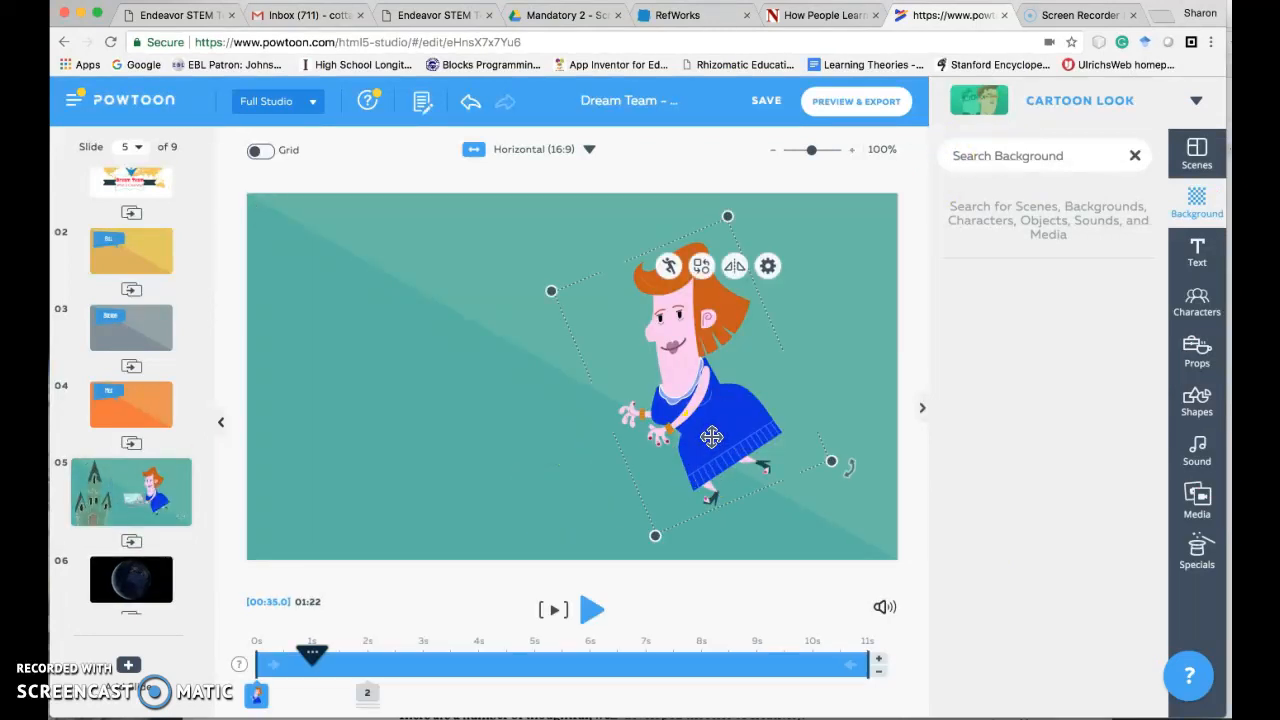
pyautogui.click(1067, 155)
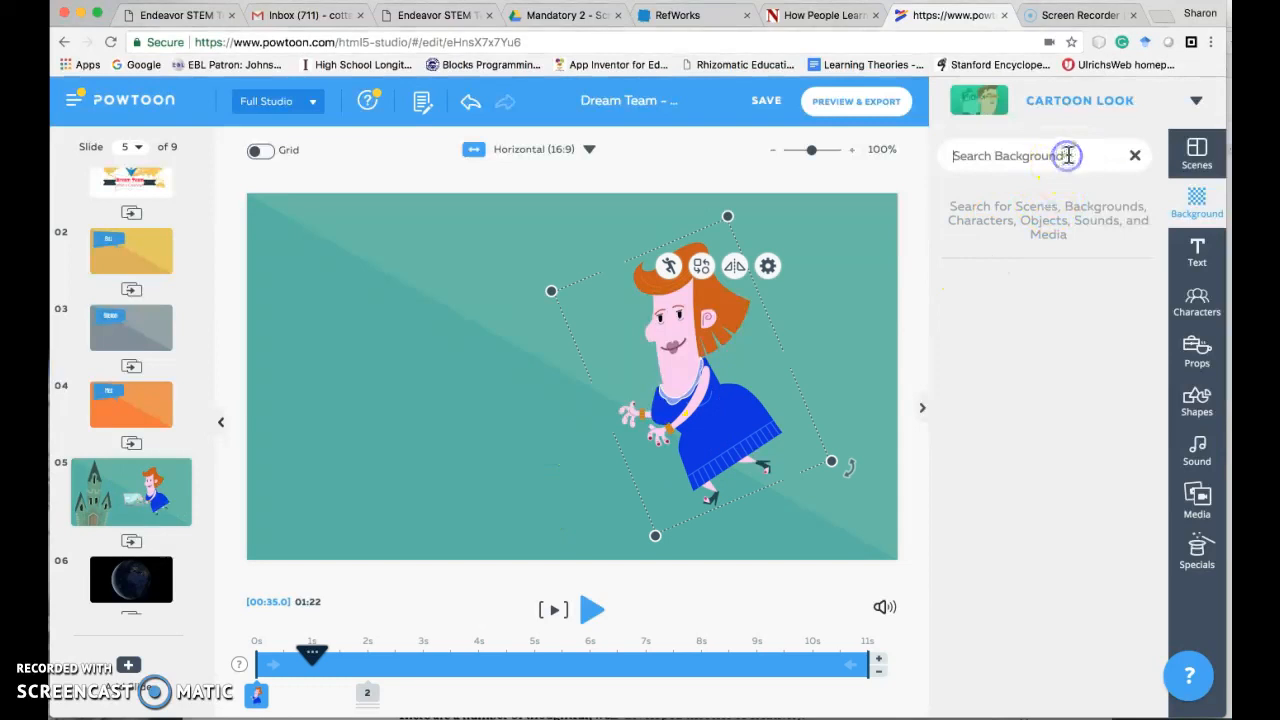
# - Browse the character collections, including The Office, Pleasant Style, Don & Betty, Metro and Pixel, and expand the Cartoon collection
pyautogui.click(1194, 302)
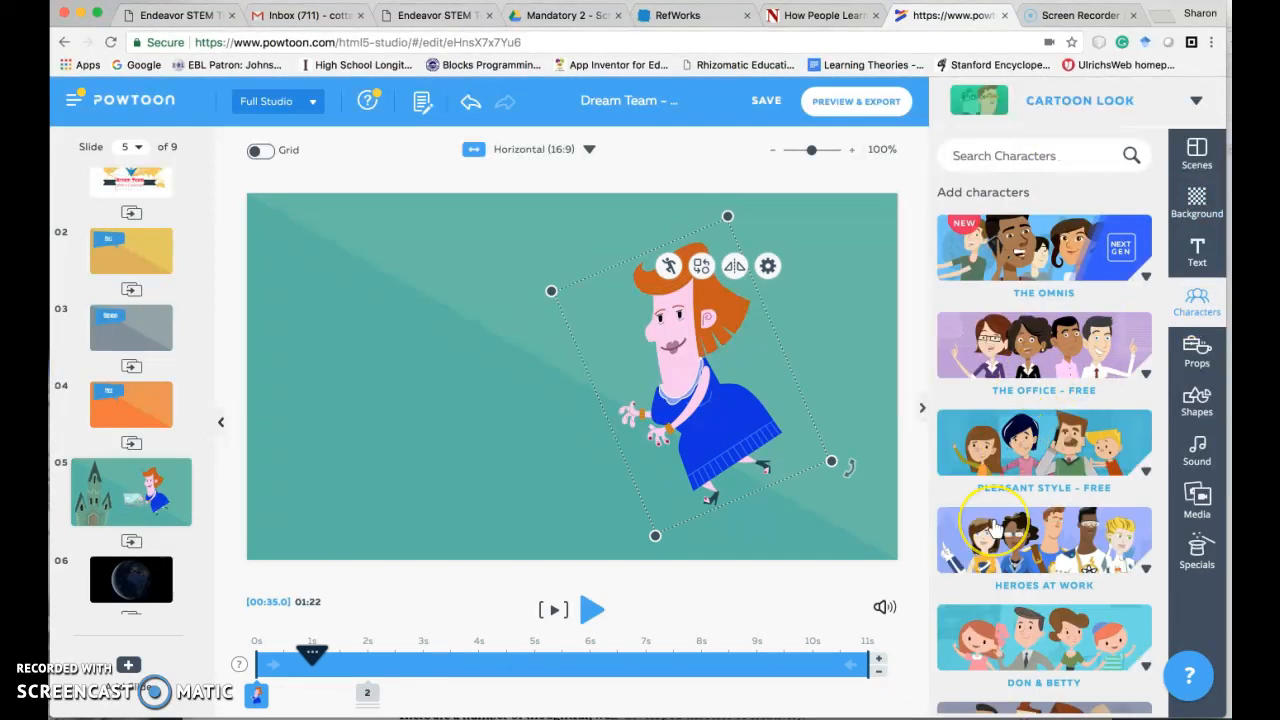
pyautogui.scroll(-4, 995, 530)
pyautogui.scroll(-7, 995, 530)
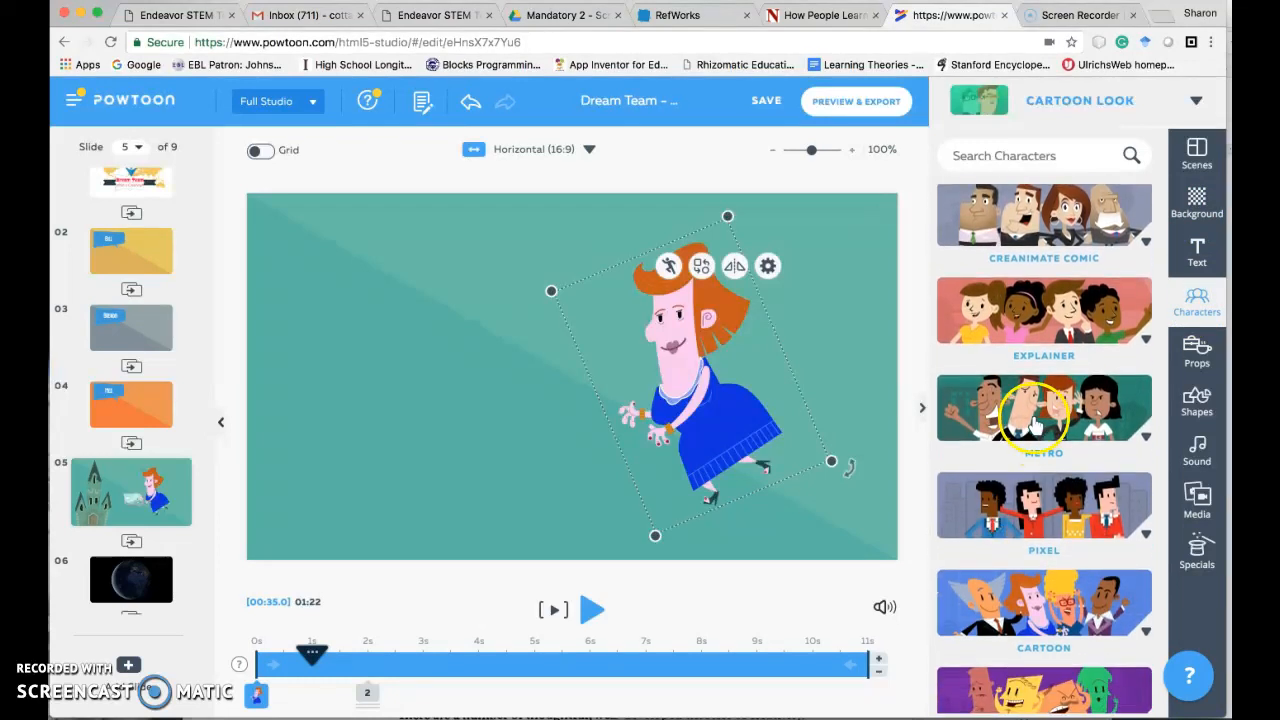
pyautogui.scroll(9, 1035, 425)
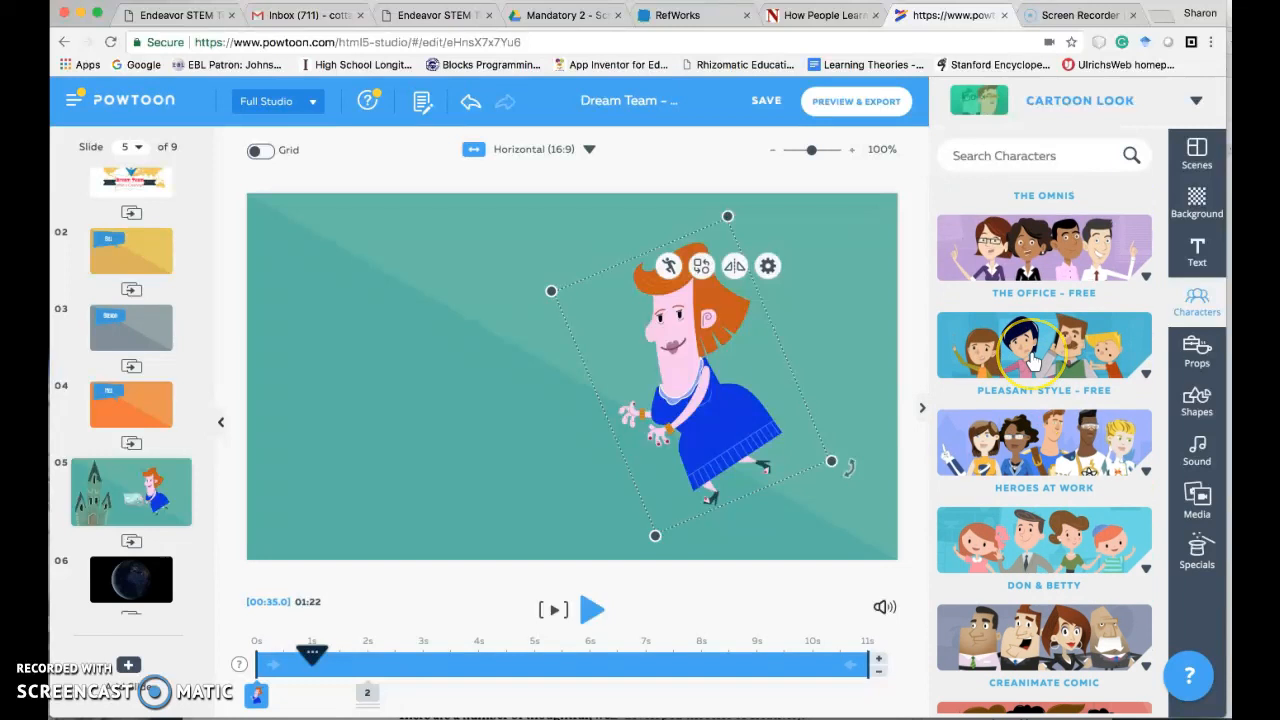
pyautogui.scroll(2, 1035, 360)
pyautogui.scroll(-1, 1033, 360)
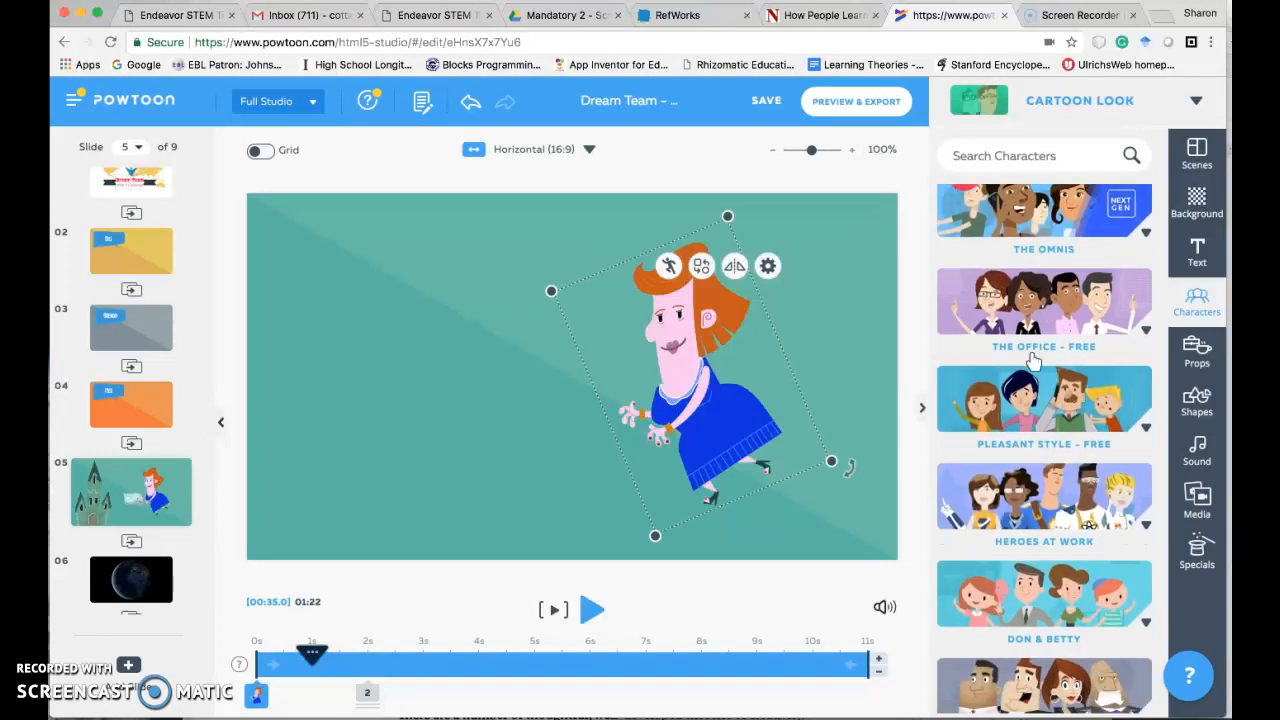
pyautogui.click(1006, 355)
pyautogui.scroll(-2, 1006, 421)
pyautogui.scroll(-10, 1006, 421)
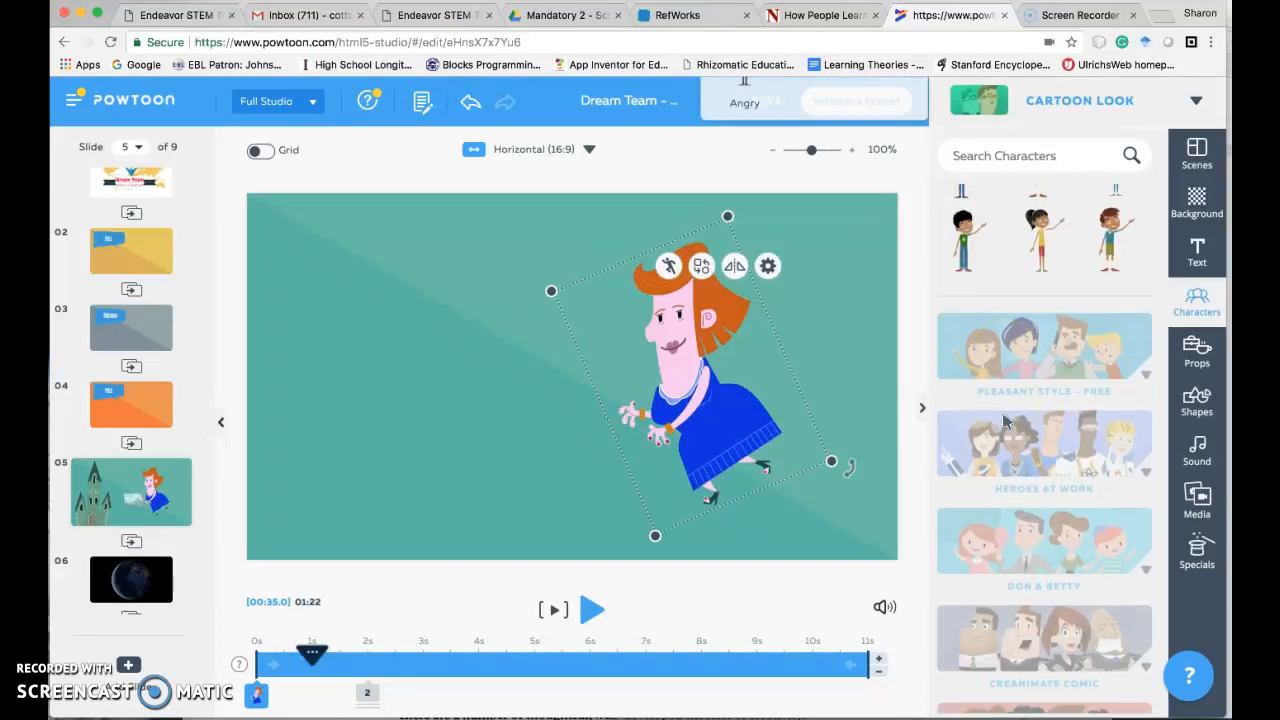
pyautogui.click(997, 317)
pyautogui.scroll(-1, 1014, 446)
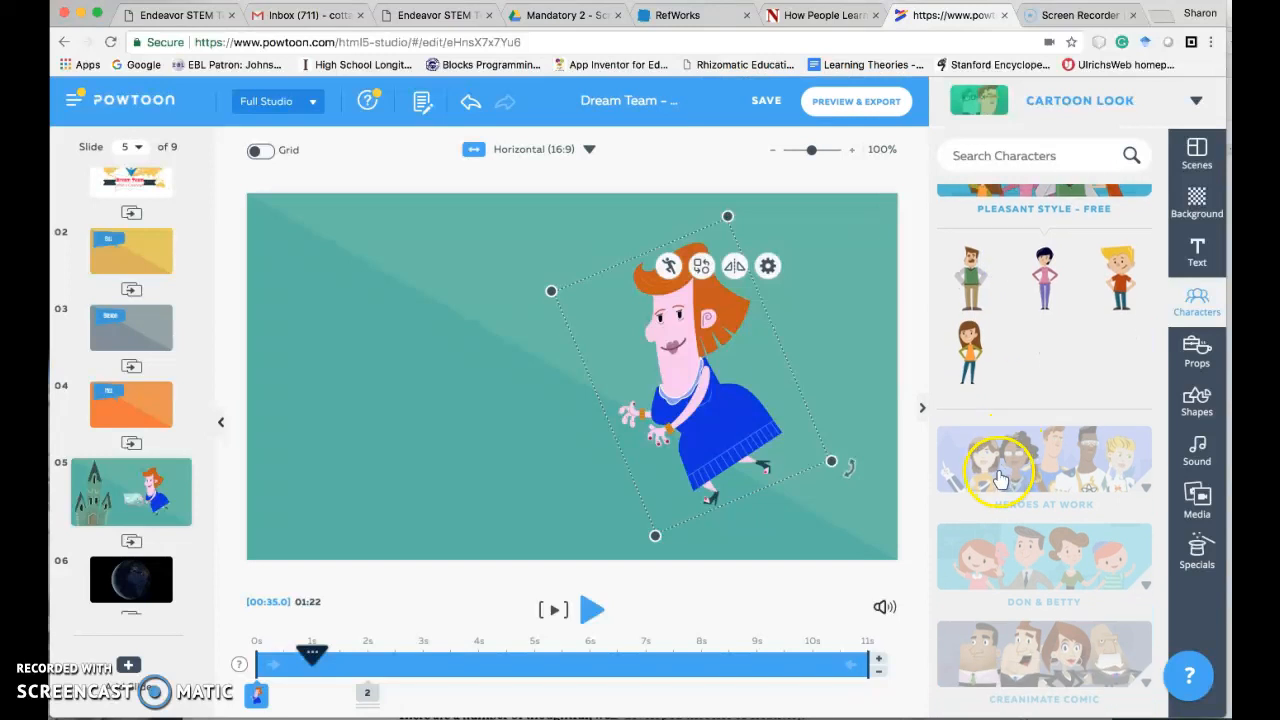
pyautogui.click(997, 471)
pyautogui.scroll(-6, 997, 475)
pyautogui.click(1010, 300)
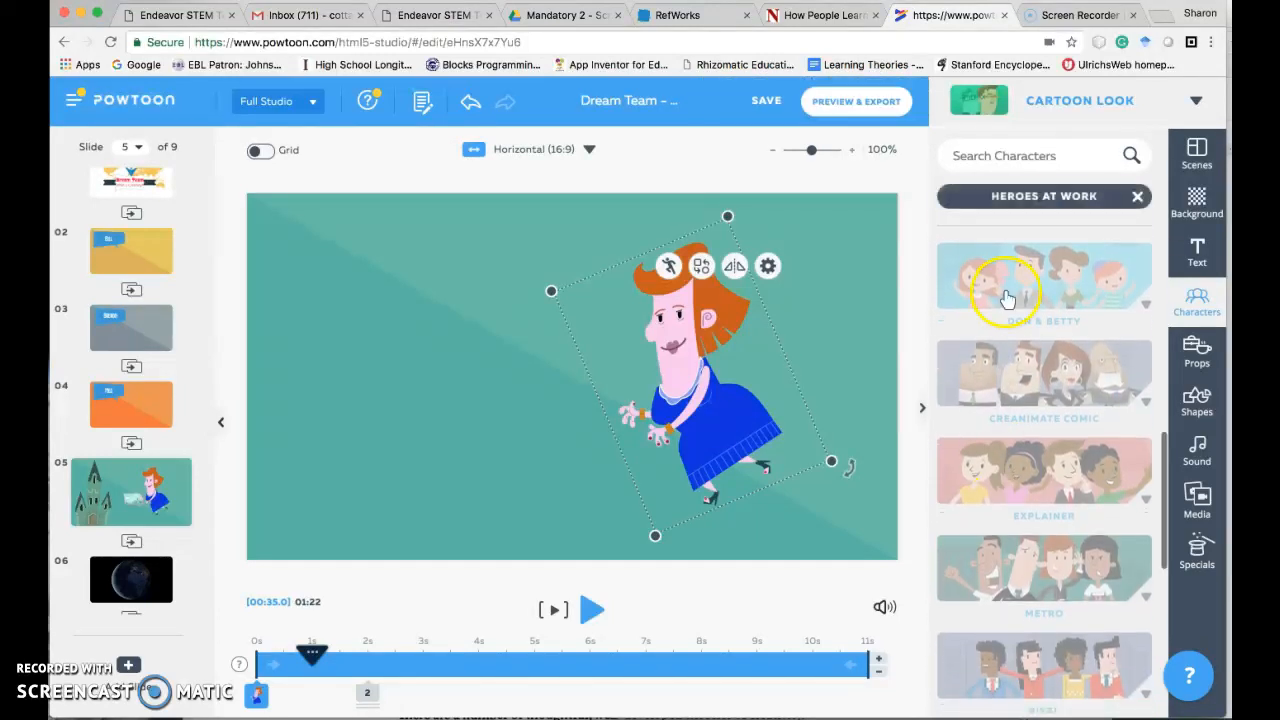
pyautogui.scroll(-4, 1000, 470)
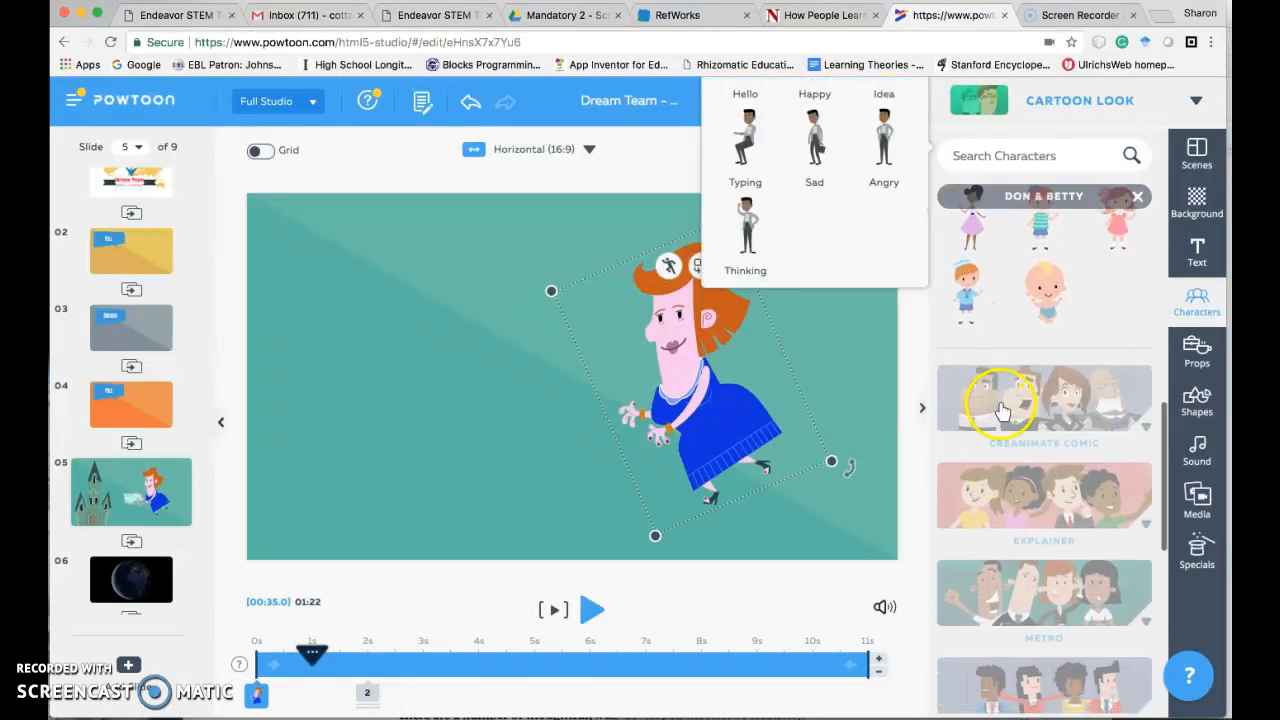
pyautogui.click(1008, 515)
pyautogui.click(1010, 520)
pyautogui.scroll(-10, 1006, 480)
pyautogui.click(1003, 378)
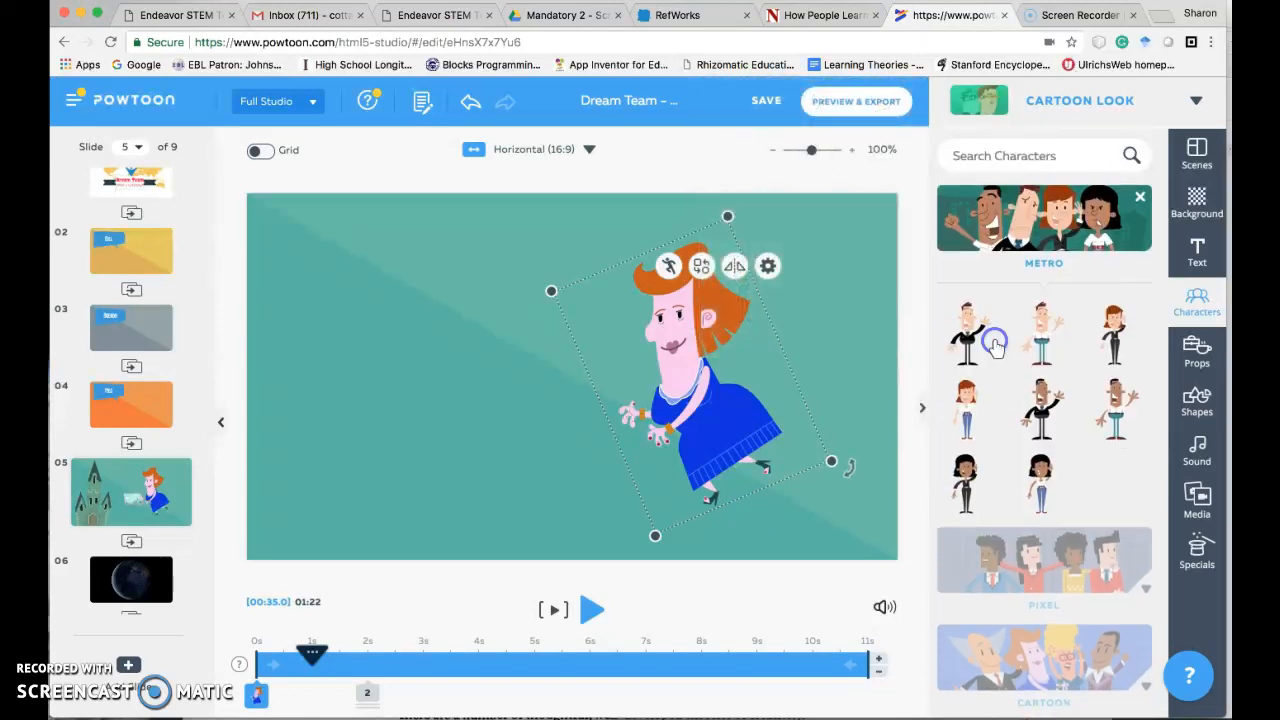
pyautogui.scroll(-2, 995, 465)
pyautogui.click(1005, 518)
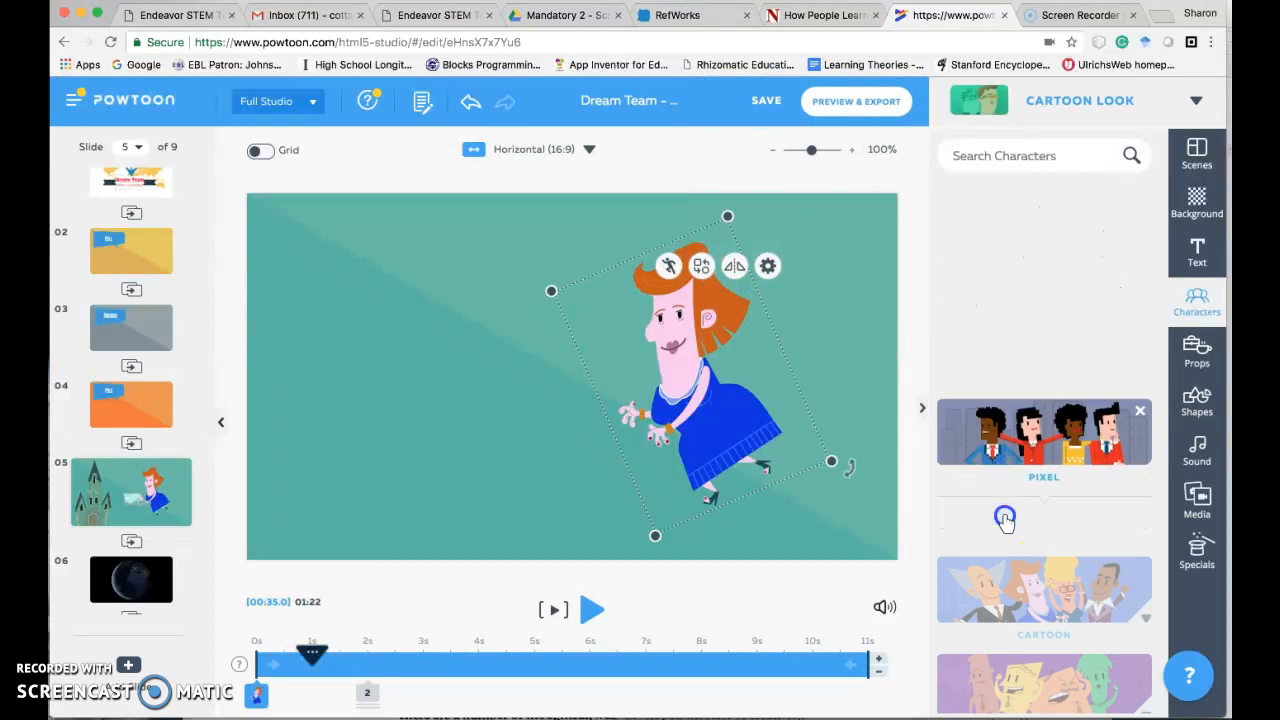
pyautogui.click(1005, 593)
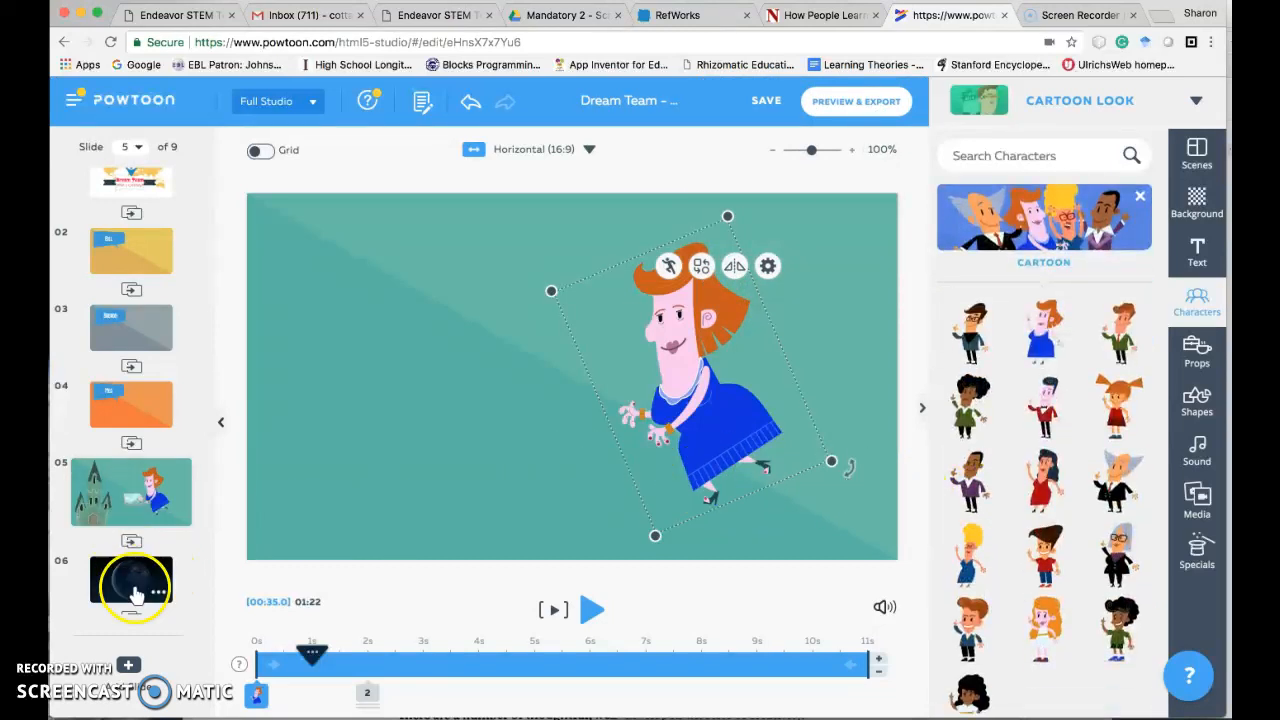
# - Add the red-haired Cartoon woman in her basic pose to slide 6, beside the Earth and tilted toward it
pyautogui.click(128, 582)
pyautogui.click(1043, 335)
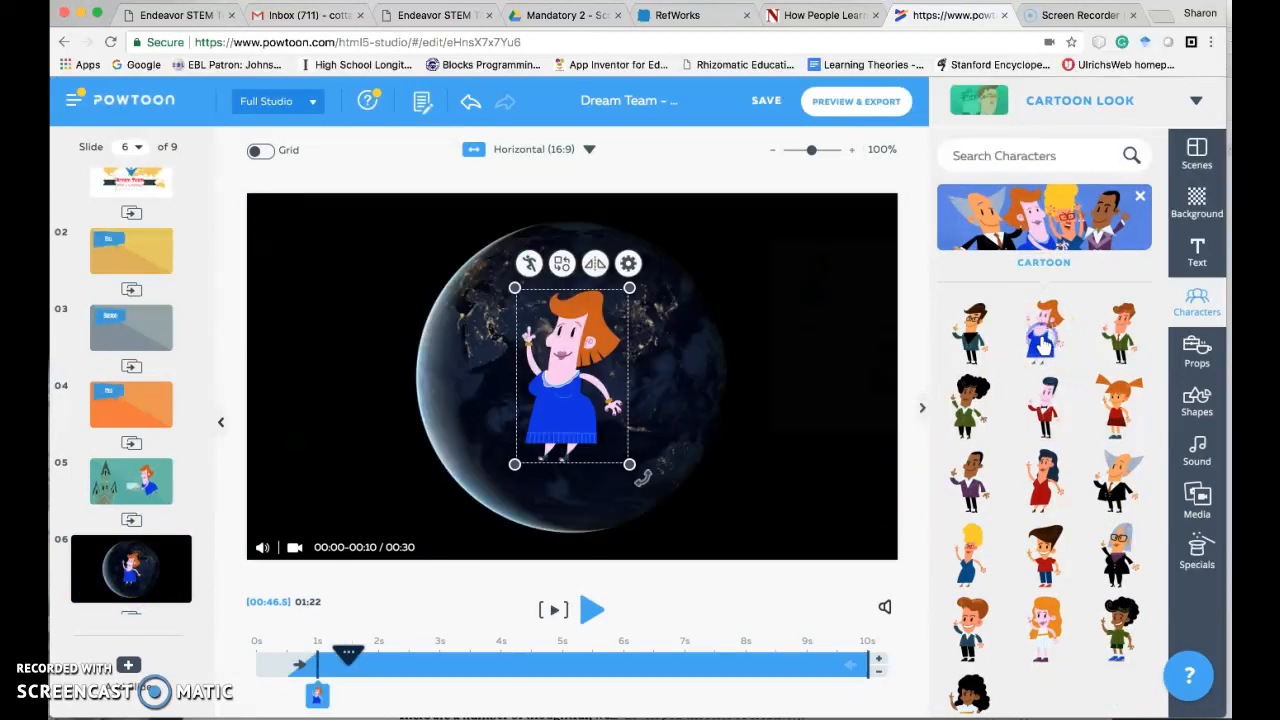
pyautogui.moveTo(607, 393); pyautogui.dragTo(825, 367)
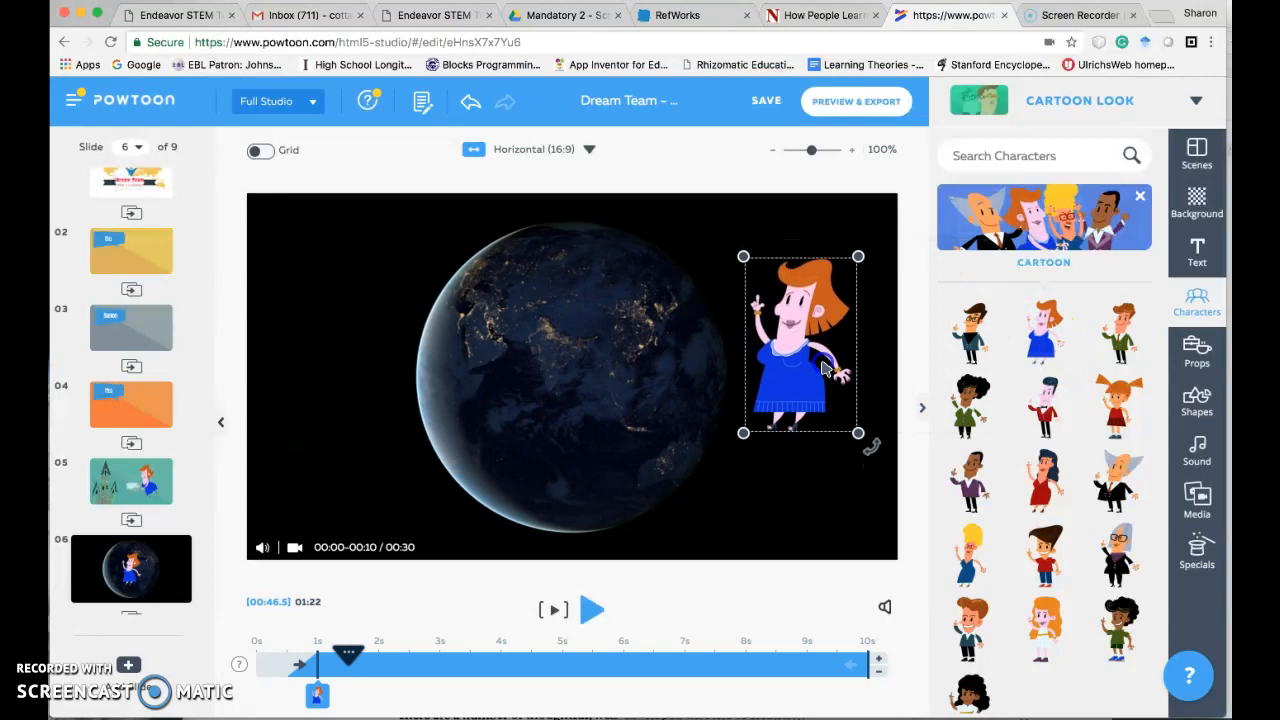
pyautogui.click(873, 448)
pyautogui.moveTo(873, 446); pyautogui.dragTo(861, 385)
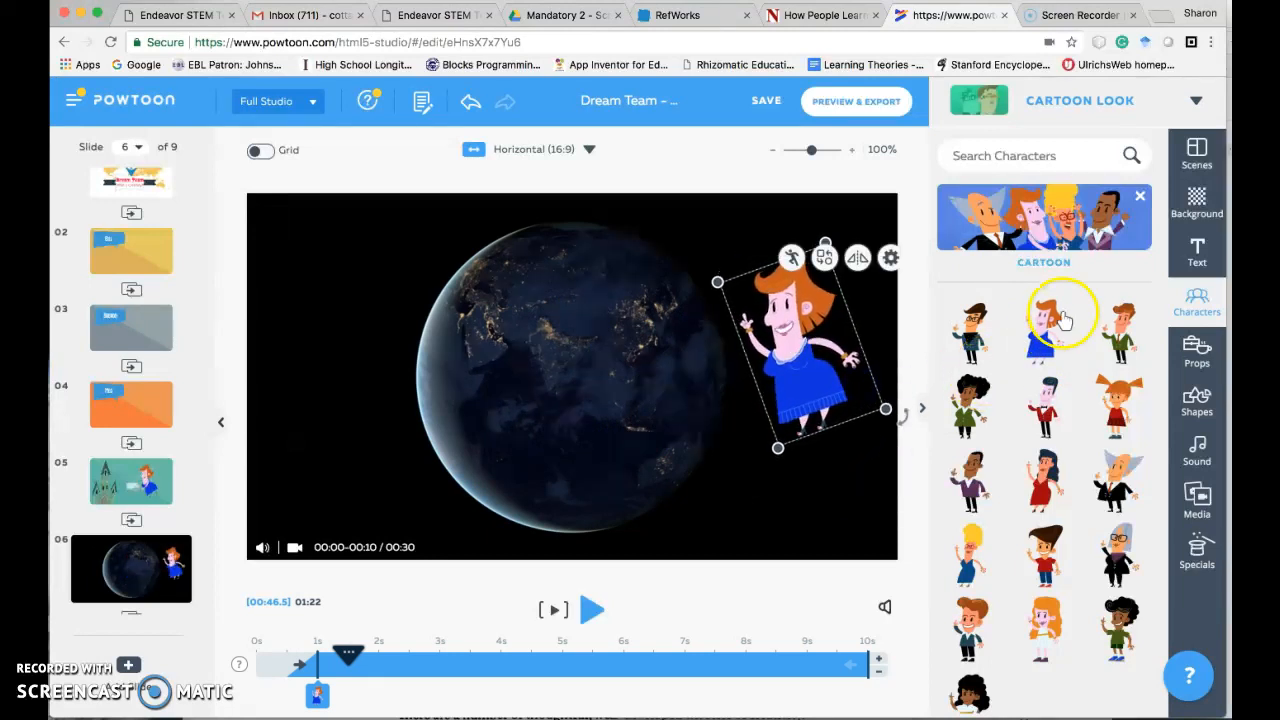
# - Replace the woman on slide 6 with her Happy pose, placed just right of the Earth and tilted toward it
pyautogui.click(1045, 325)
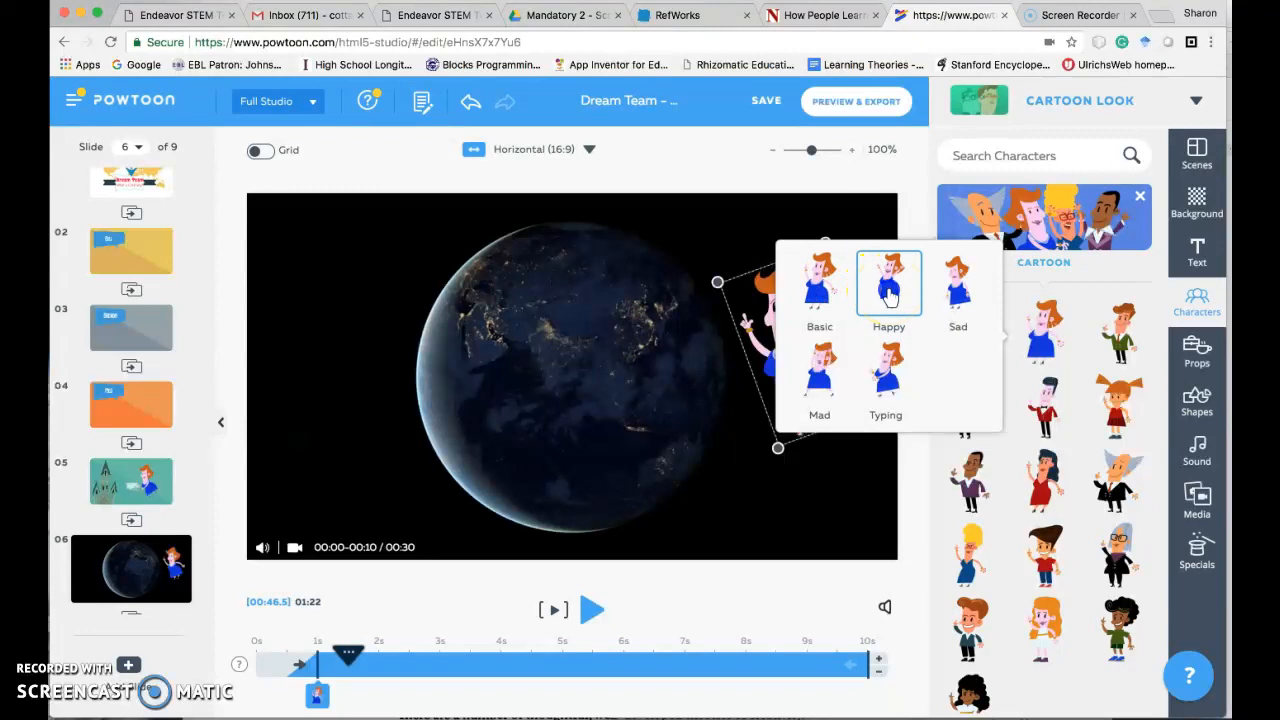
pyautogui.click(889, 292)
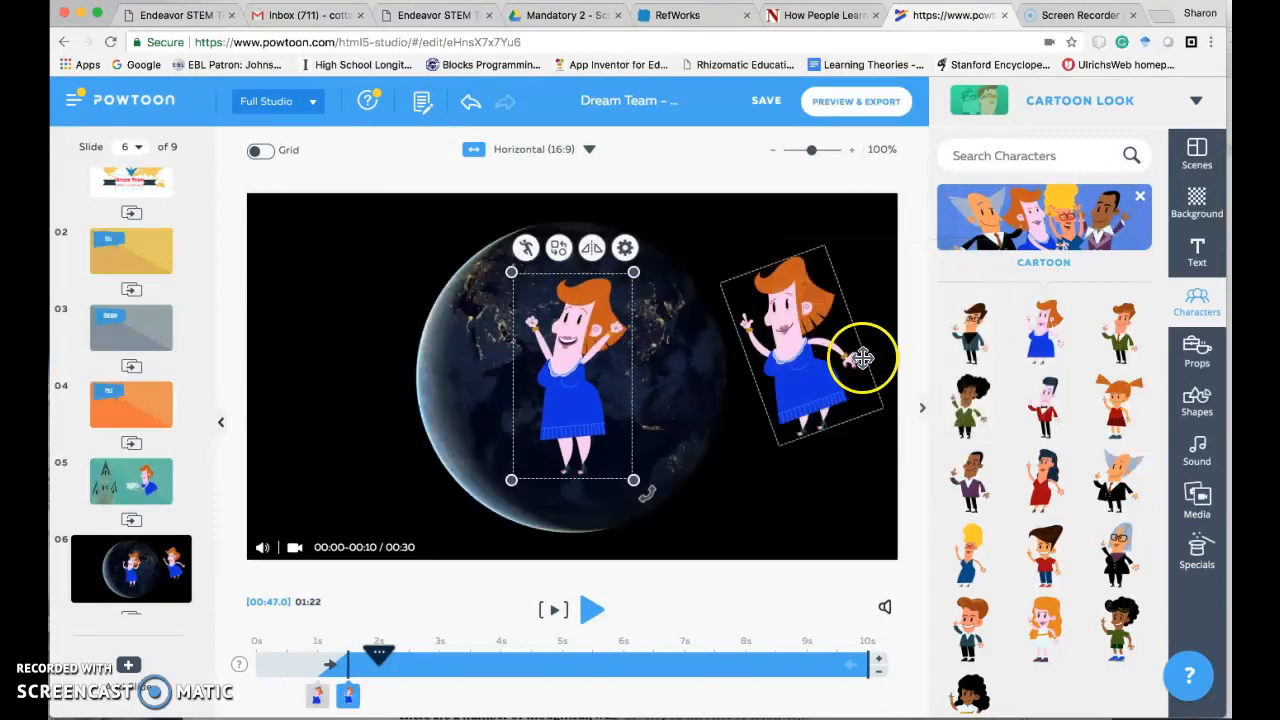
pyautogui.click(862, 358)
pyautogui.press('Delete')
pyautogui.moveTo(584, 381); pyautogui.dragTo(797, 382)
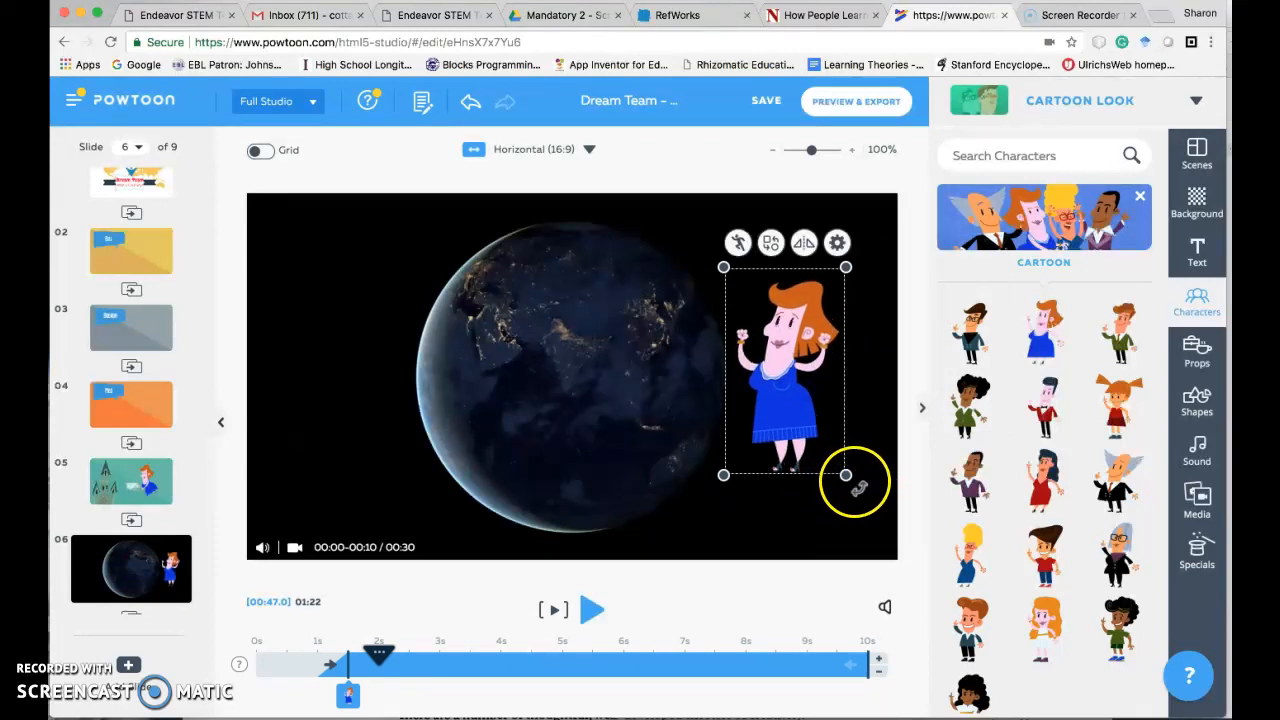
pyautogui.moveTo(858, 488); pyautogui.dragTo(891, 458)
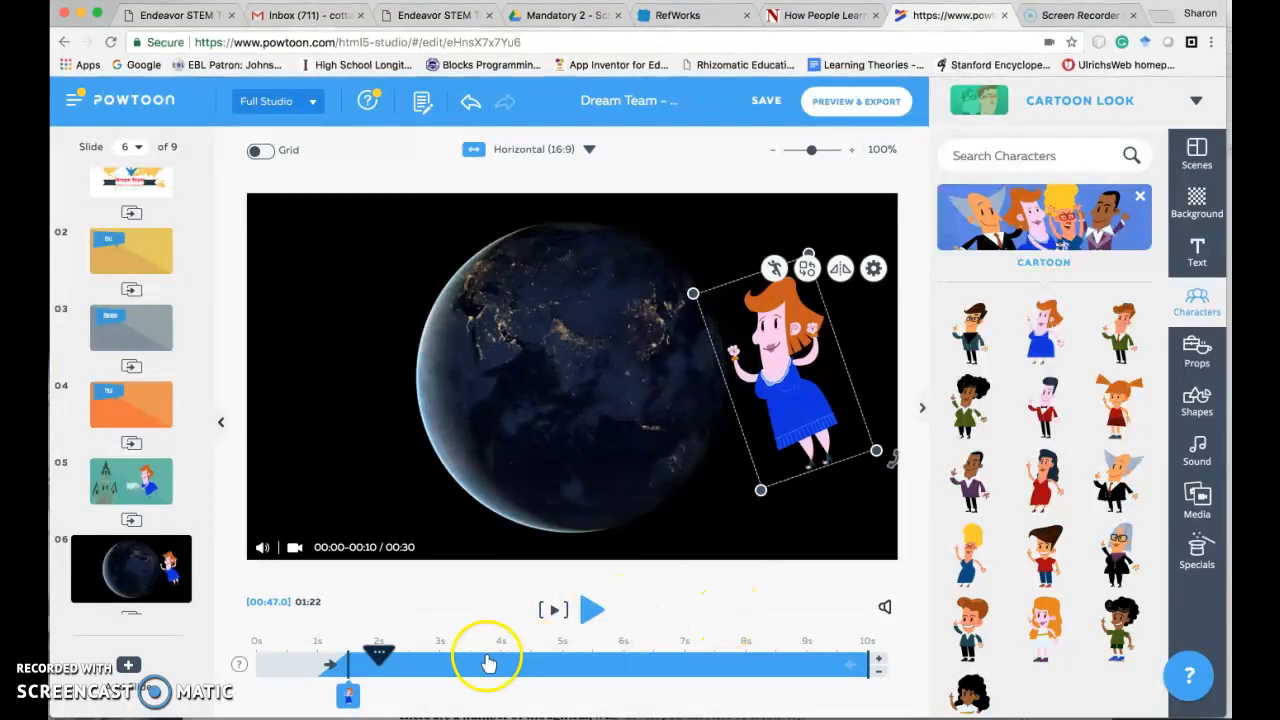
# - Make the woman appear at 0s on slide 6 and return the playhead to 0s
pyautogui.moveTo(346, 694); pyautogui.dragTo(259, 693)
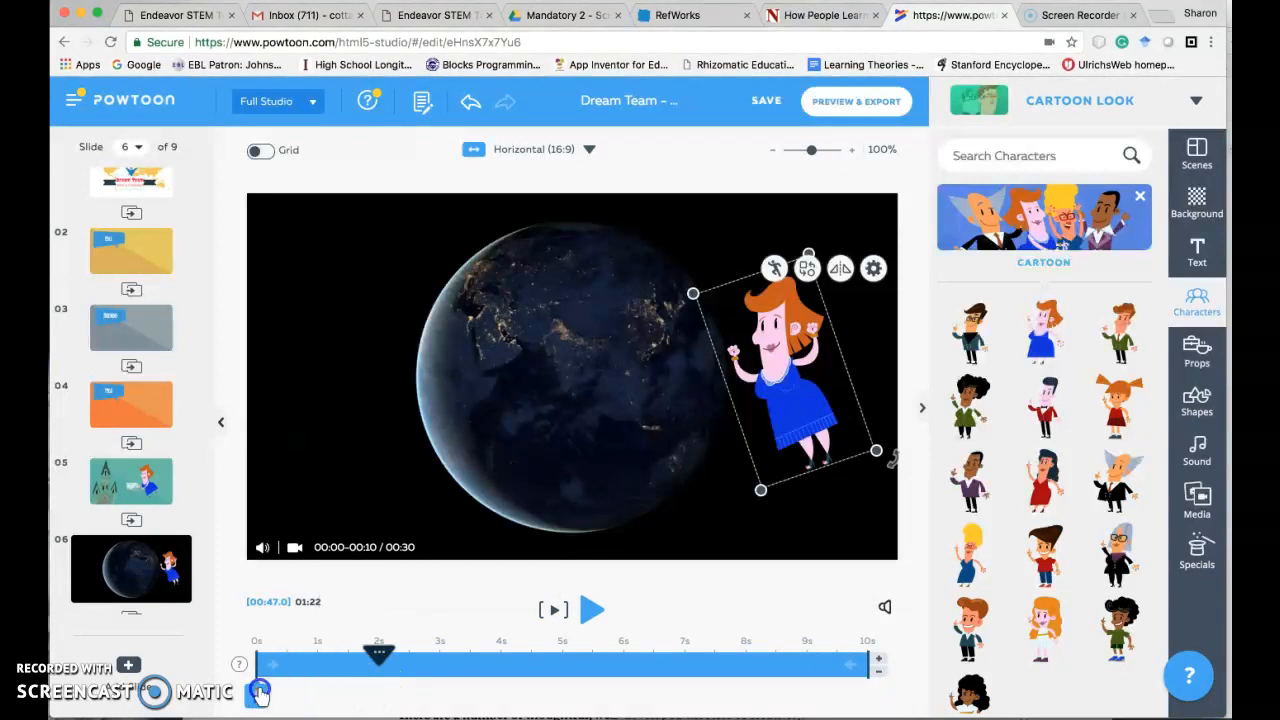
pyautogui.moveTo(380, 657); pyautogui.dragTo(258, 655)
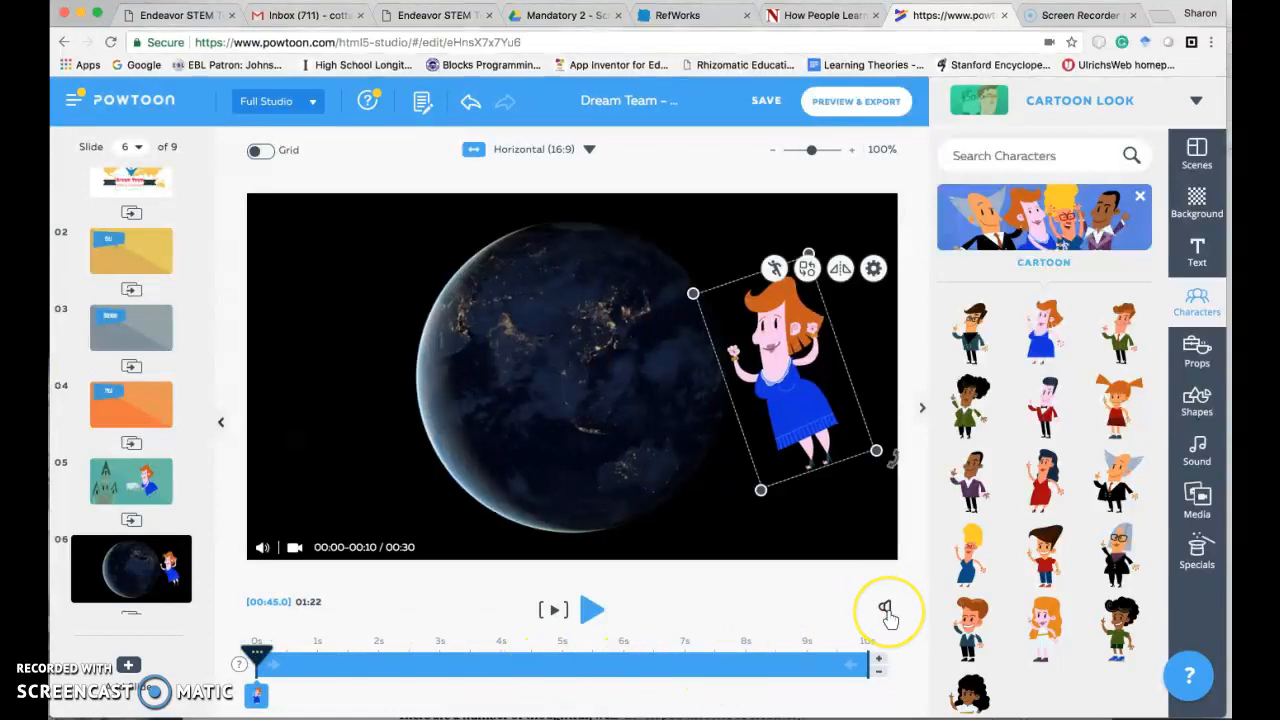
# - Open the voiceover recorder for the current slide only, slide 6
pyautogui.click(886, 609)
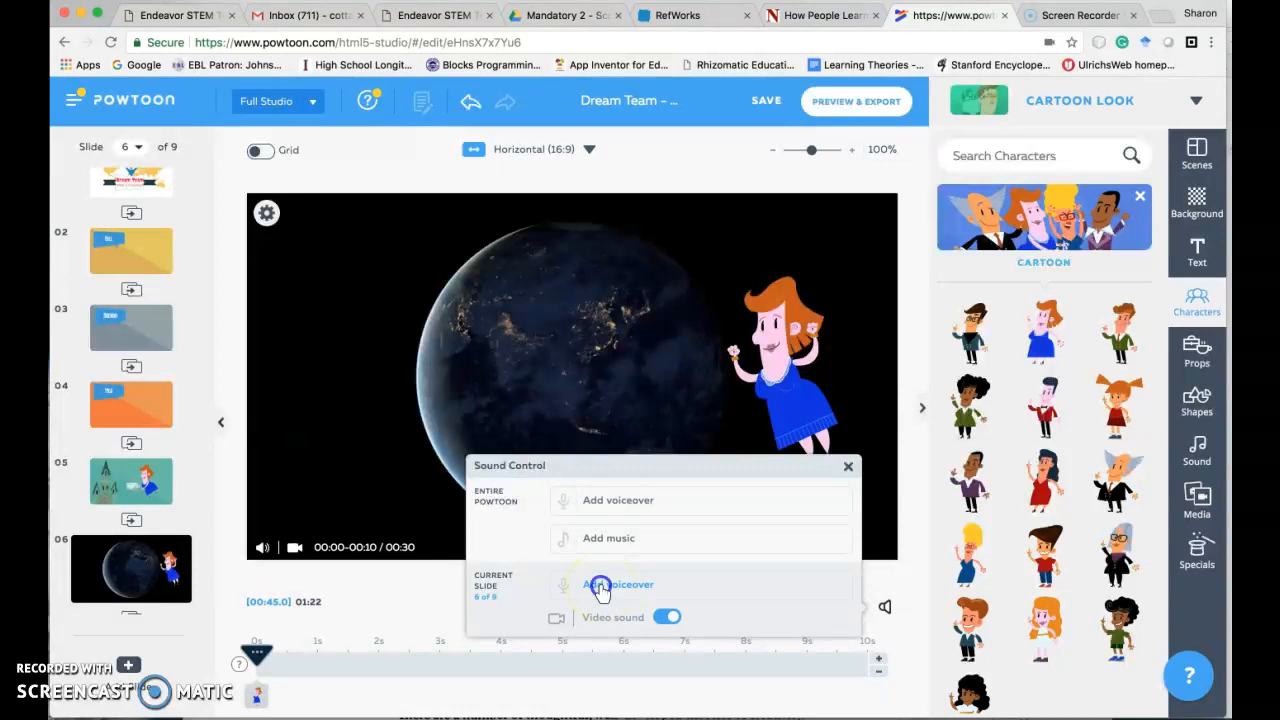
pyautogui.click(600, 588)
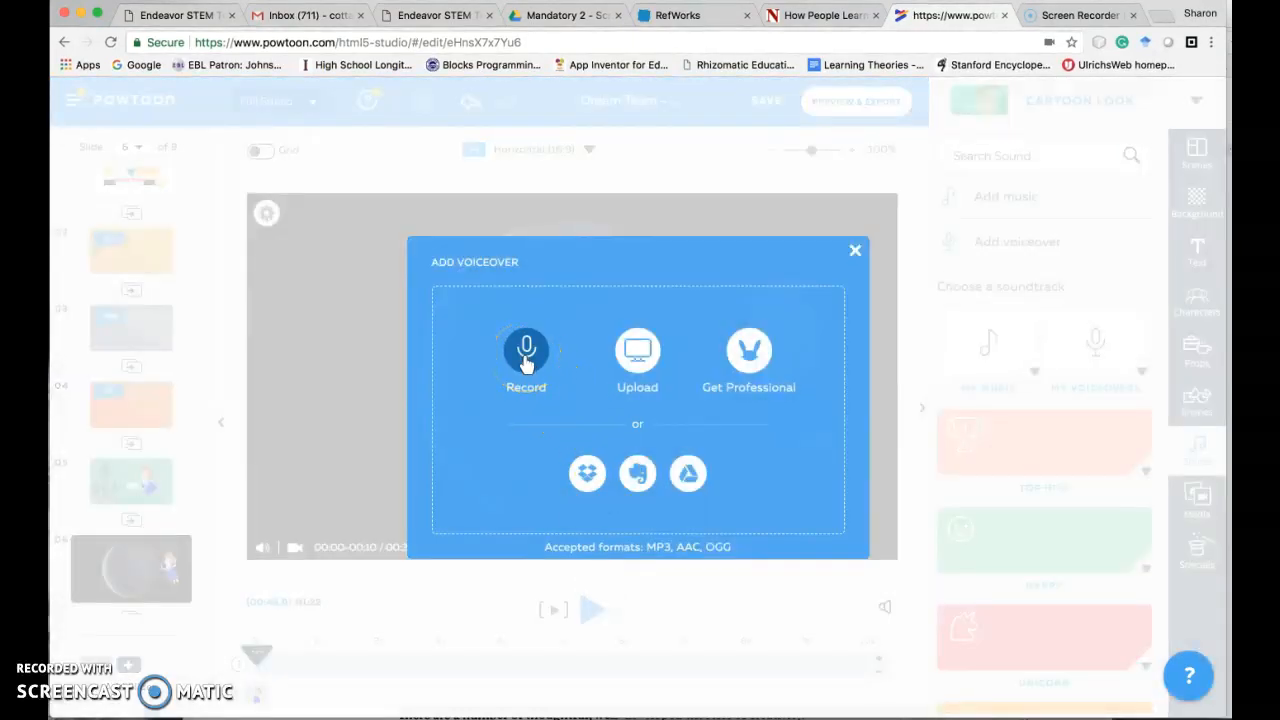
pyautogui.click(526, 358)
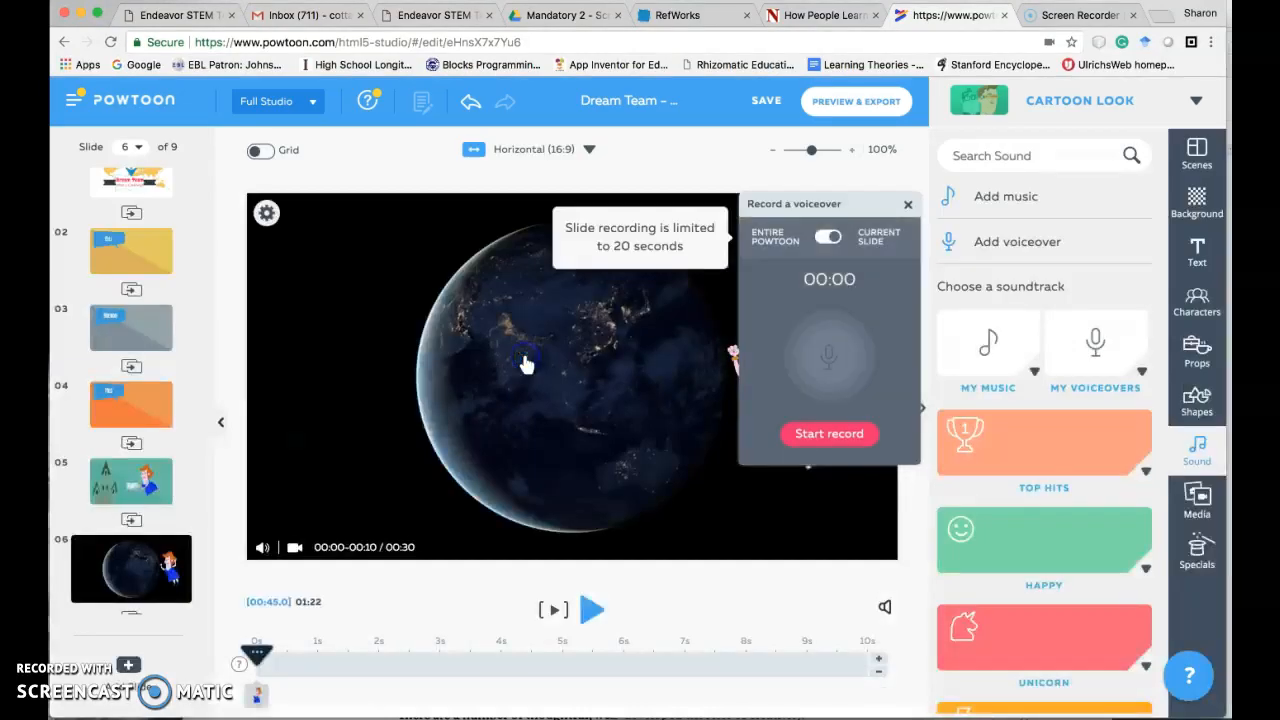
# - Record a voiceover take for slide 6, stop it and delete the take
pyautogui.click(829, 436)
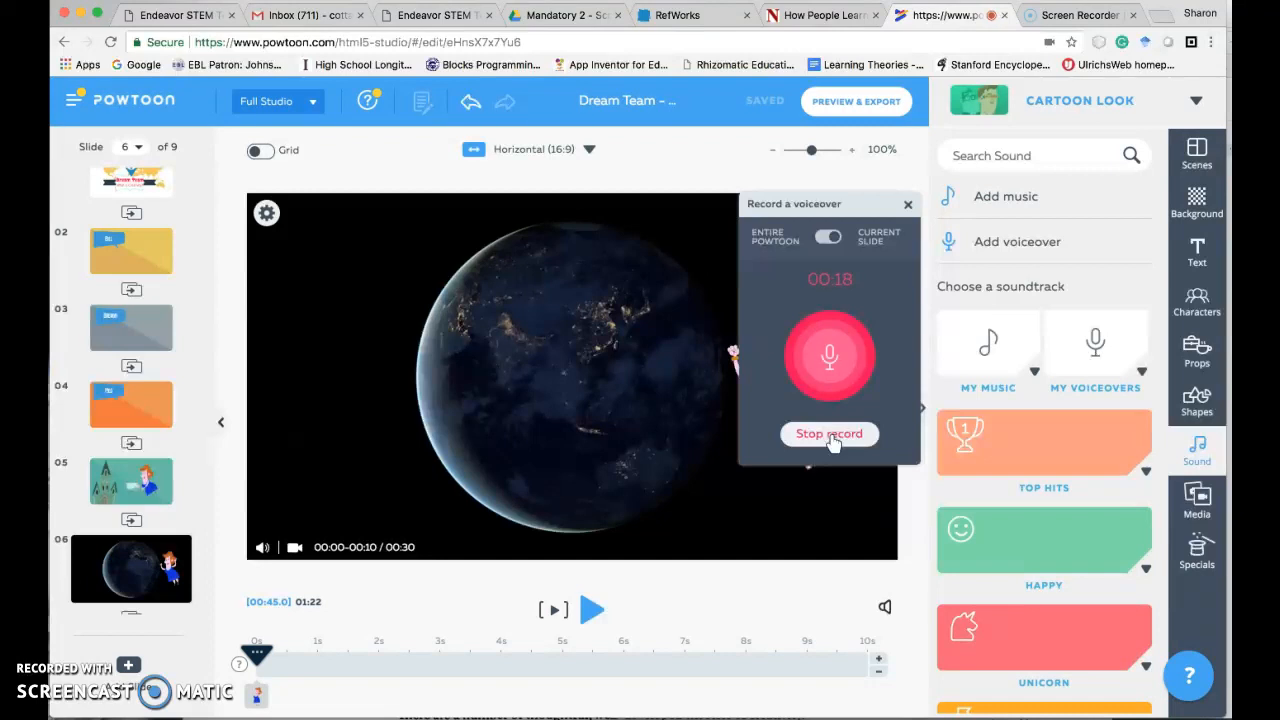
pyautogui.click(830, 437)
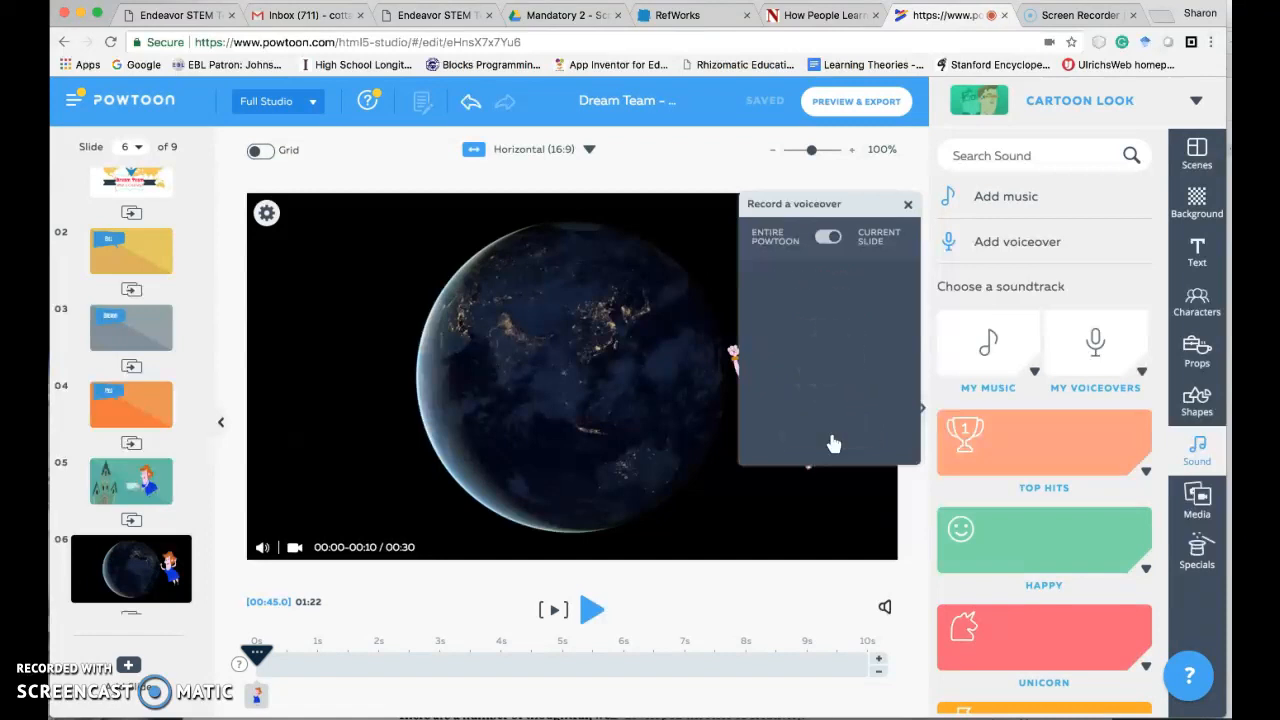
pyautogui.click(862, 421)
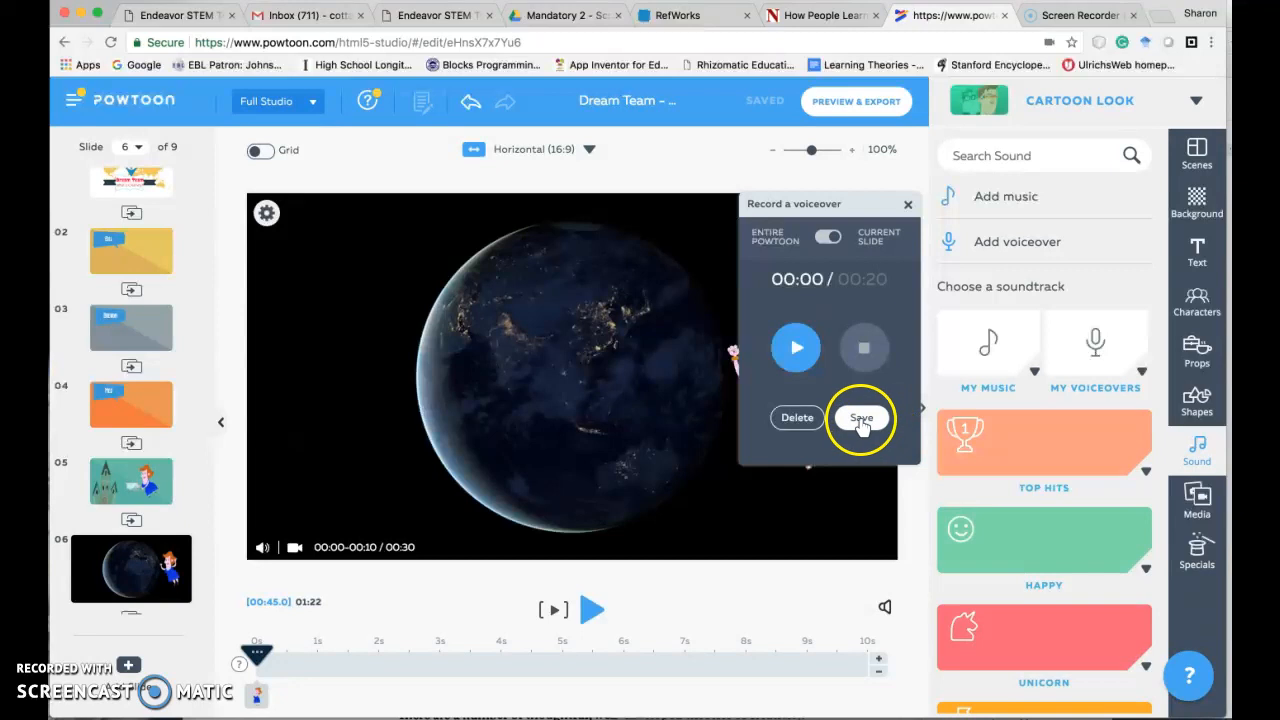
pyautogui.click(792, 419)
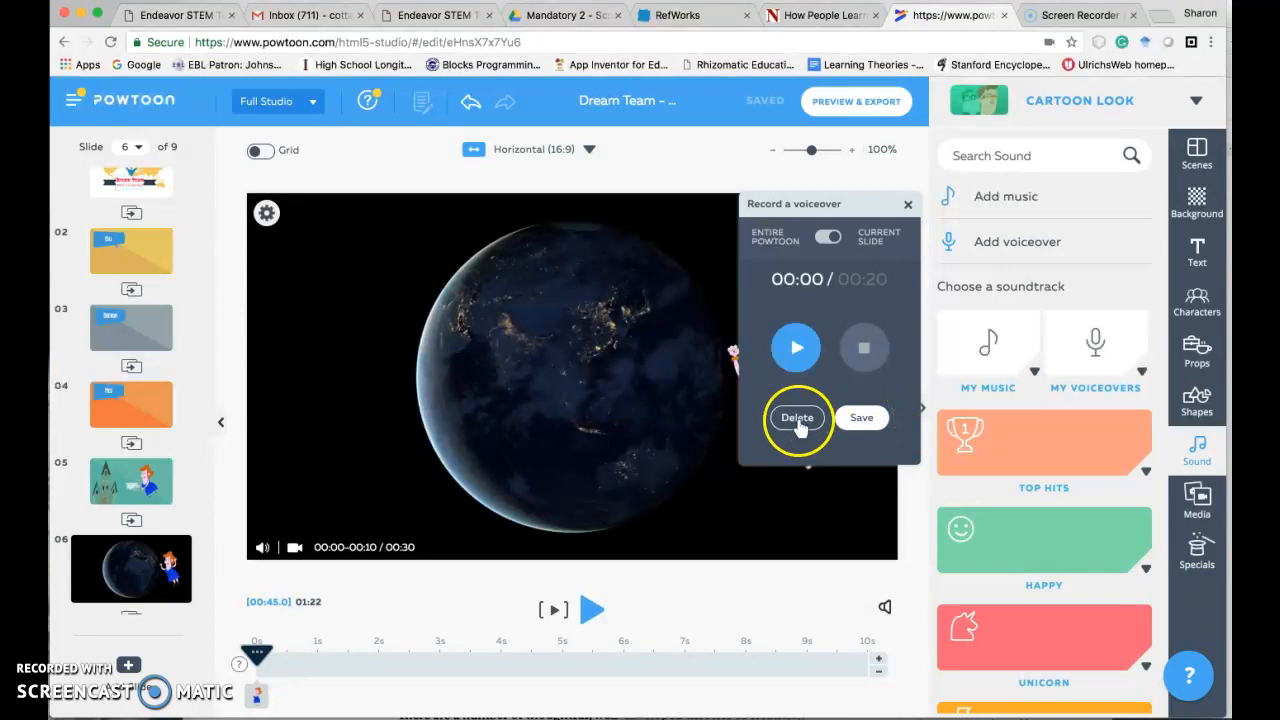
# - Record a new voiceover take for slide 6, stopping it just before the 20-second limit
pyautogui.click(824, 435)
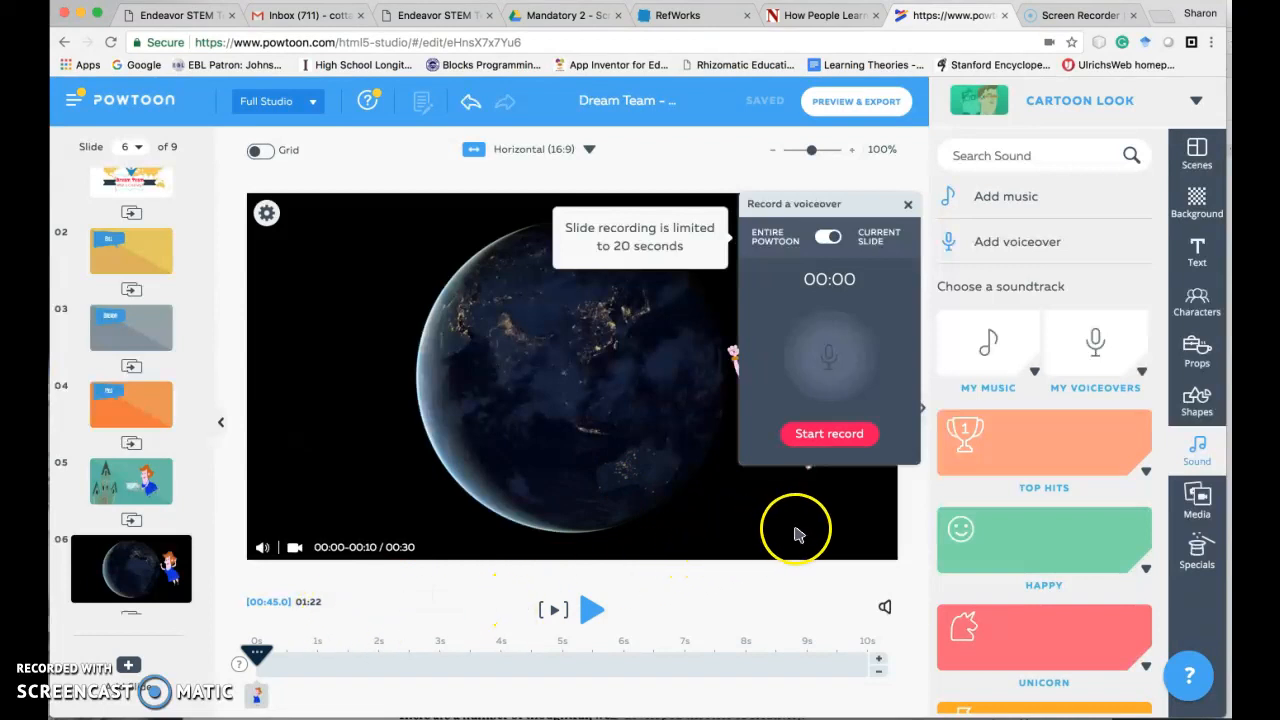
pyautogui.click(824, 436)
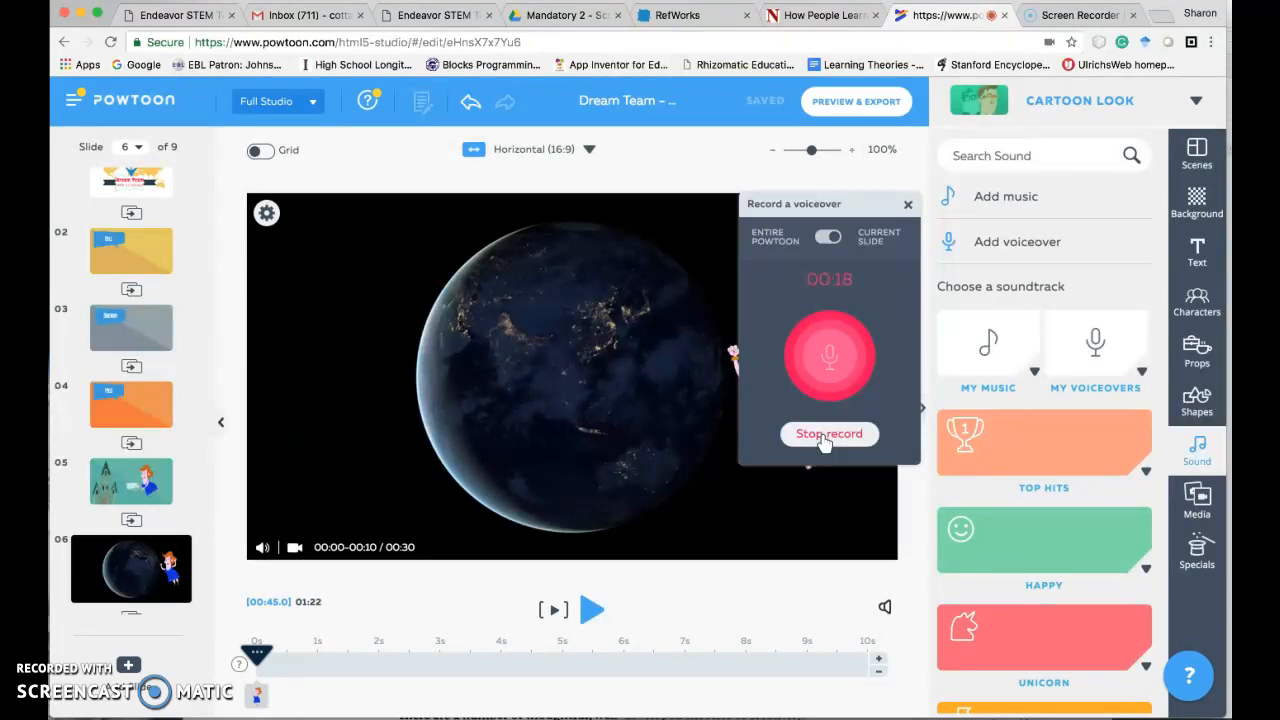
pyautogui.click(822, 436)
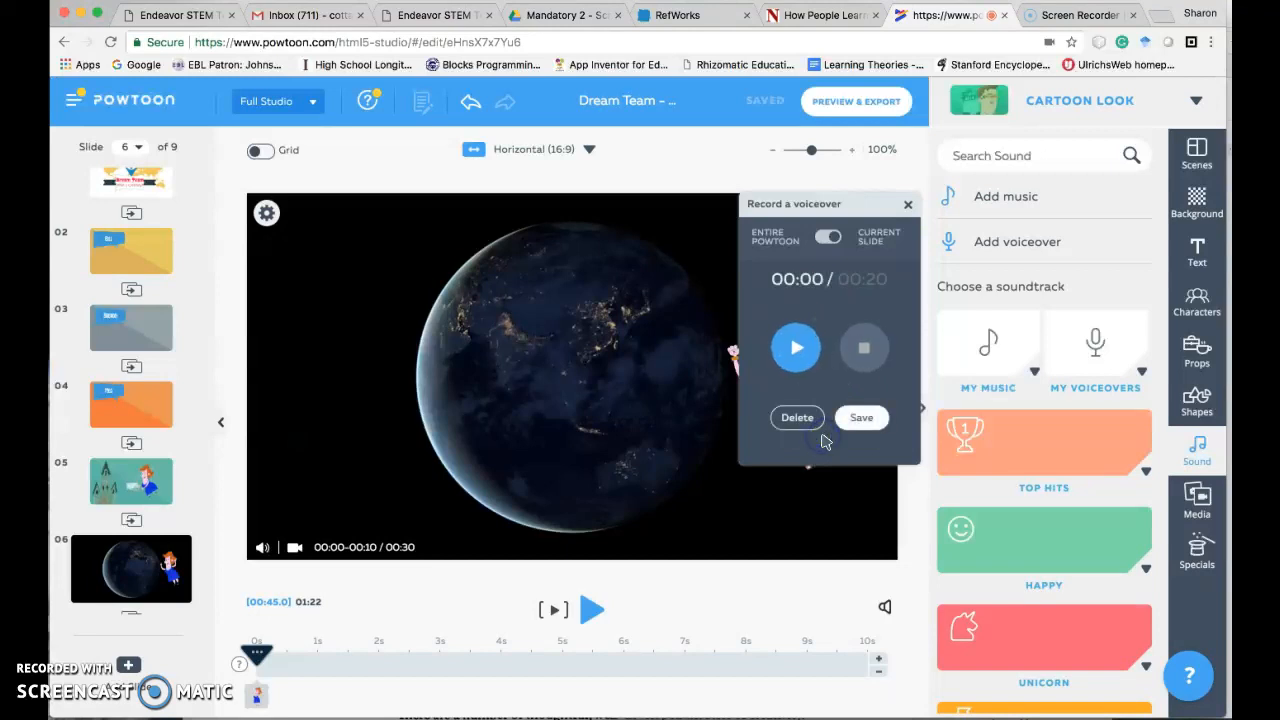
# - Save the voiceover take under the name 2 and close the sound controls
pyautogui.click(863, 418)
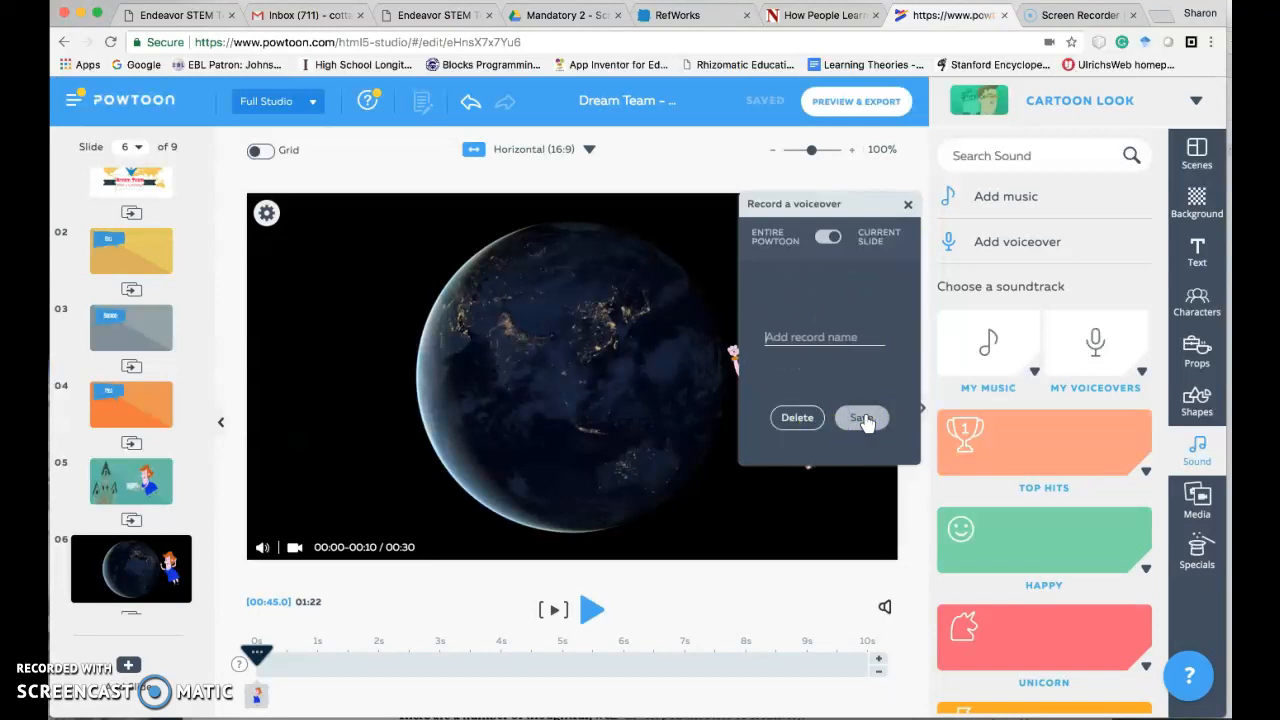
pyautogui.click(866, 419)
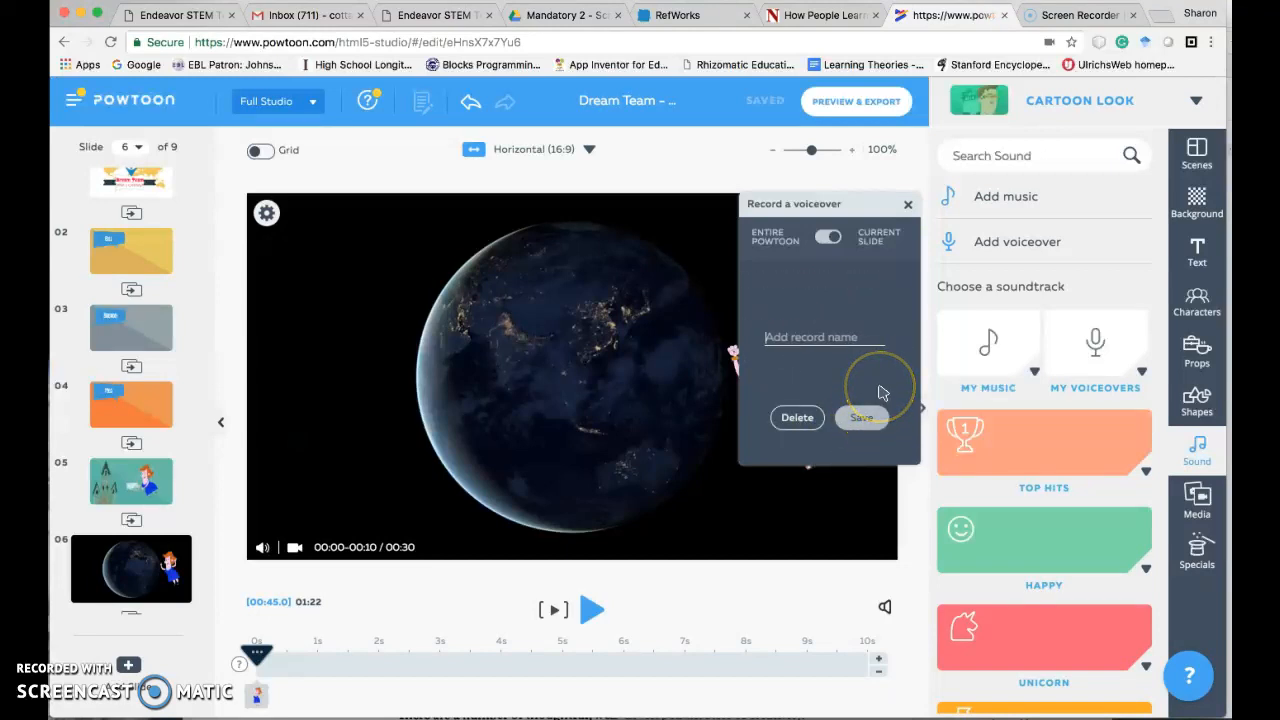
pyautogui.write('2')
pyautogui.click(863, 418)
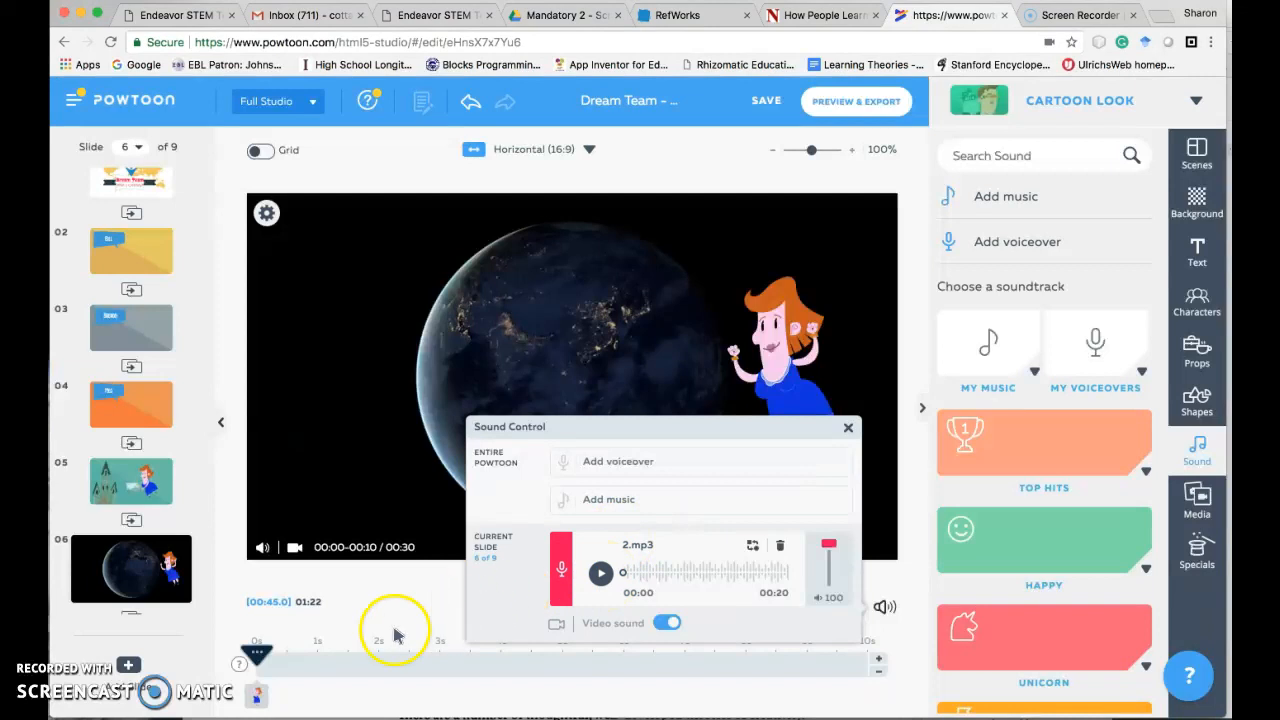
pyautogui.click(848, 430)
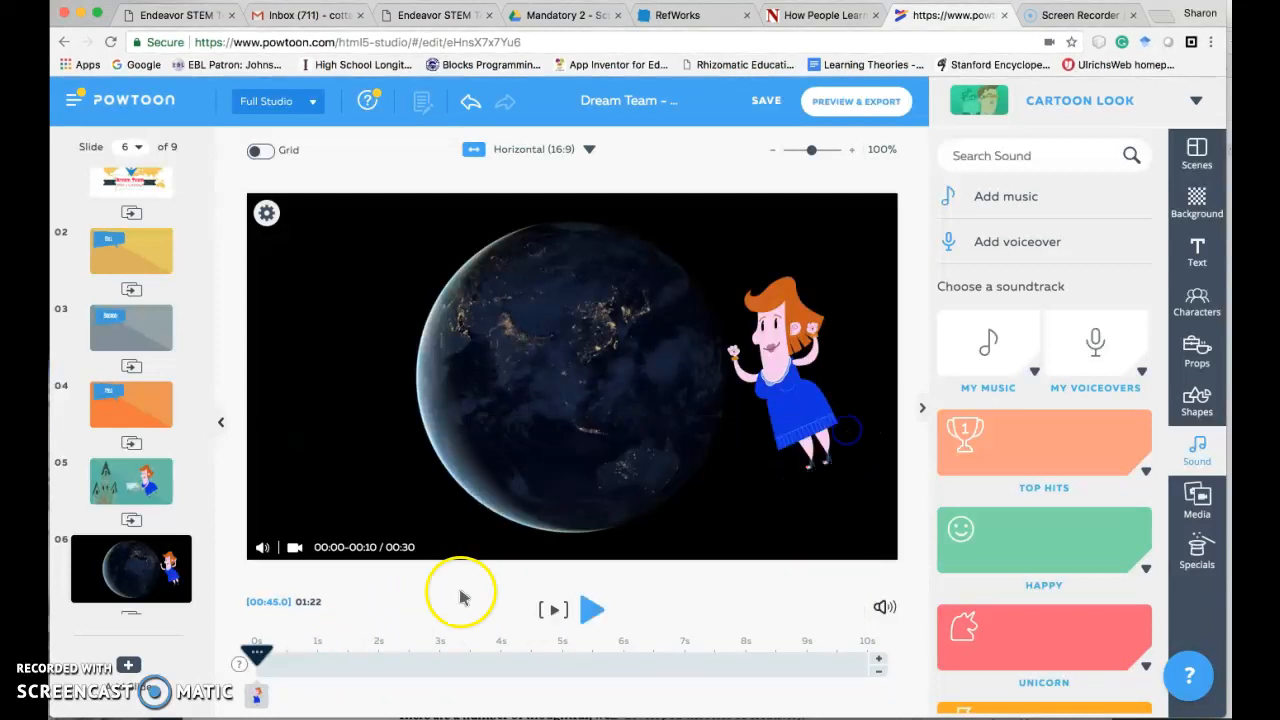
# - Play the presentation from slide 6 into slide 7, replaying slide 7 from 0s, to check the timing against the voiceover
pyautogui.click(594, 609)
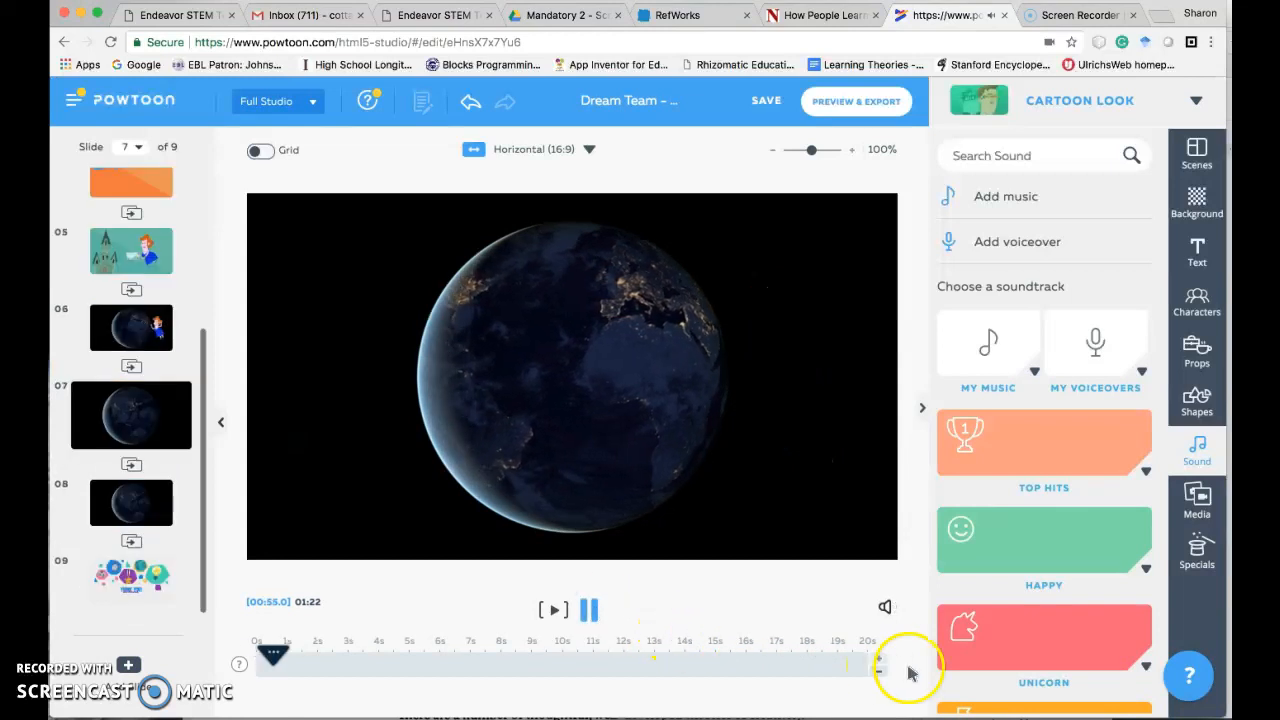
pyautogui.click(587, 614)
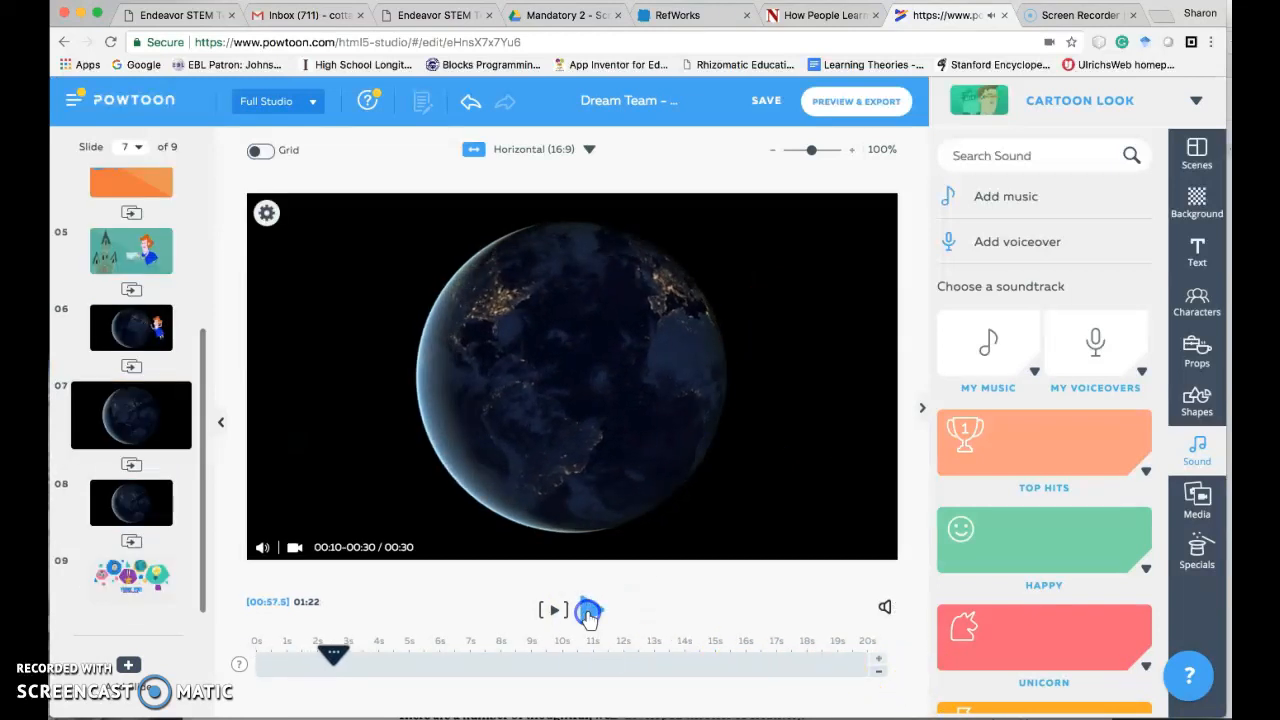
pyautogui.click(877, 663)
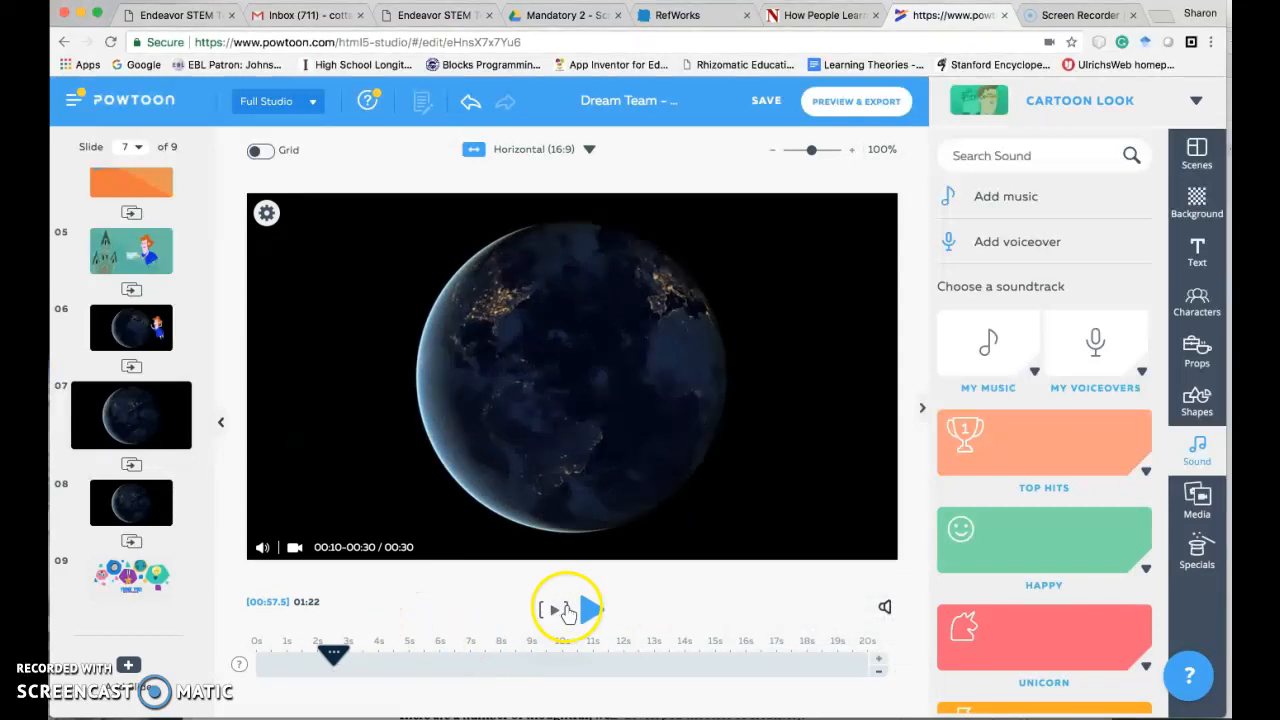
pyautogui.moveTo(333, 657); pyautogui.dragTo(258, 653)
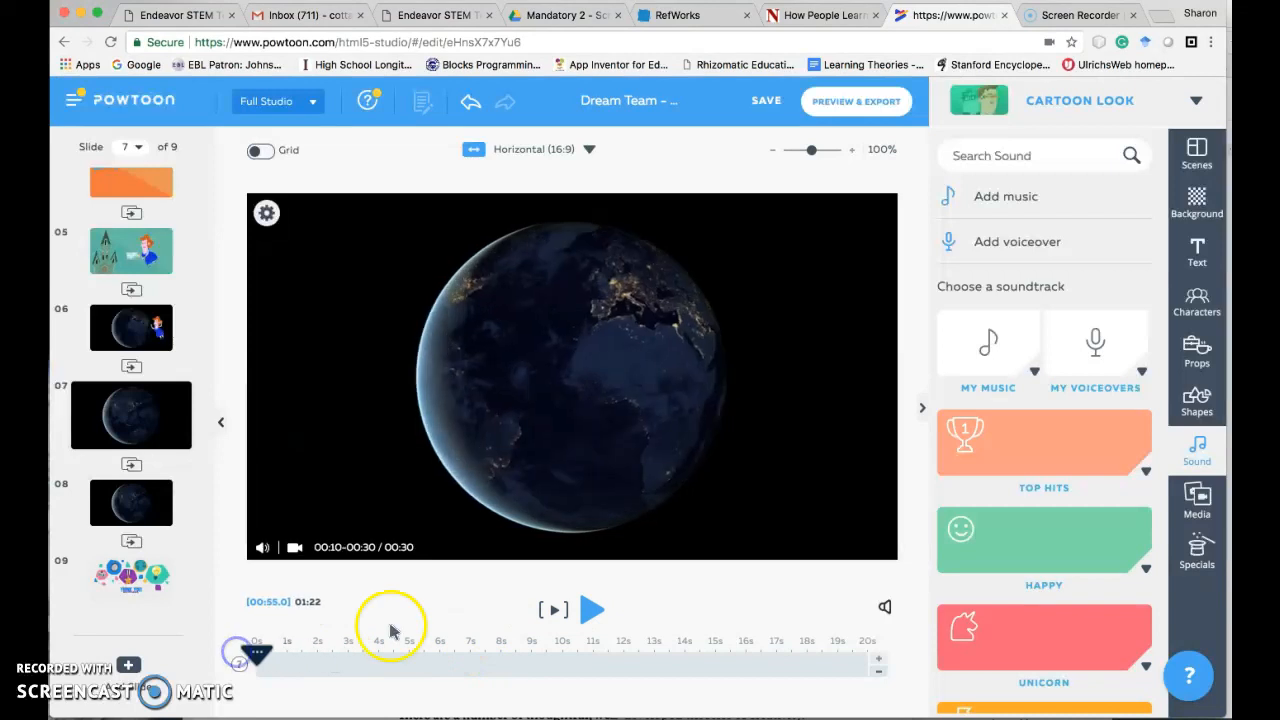
pyautogui.click(588, 609)
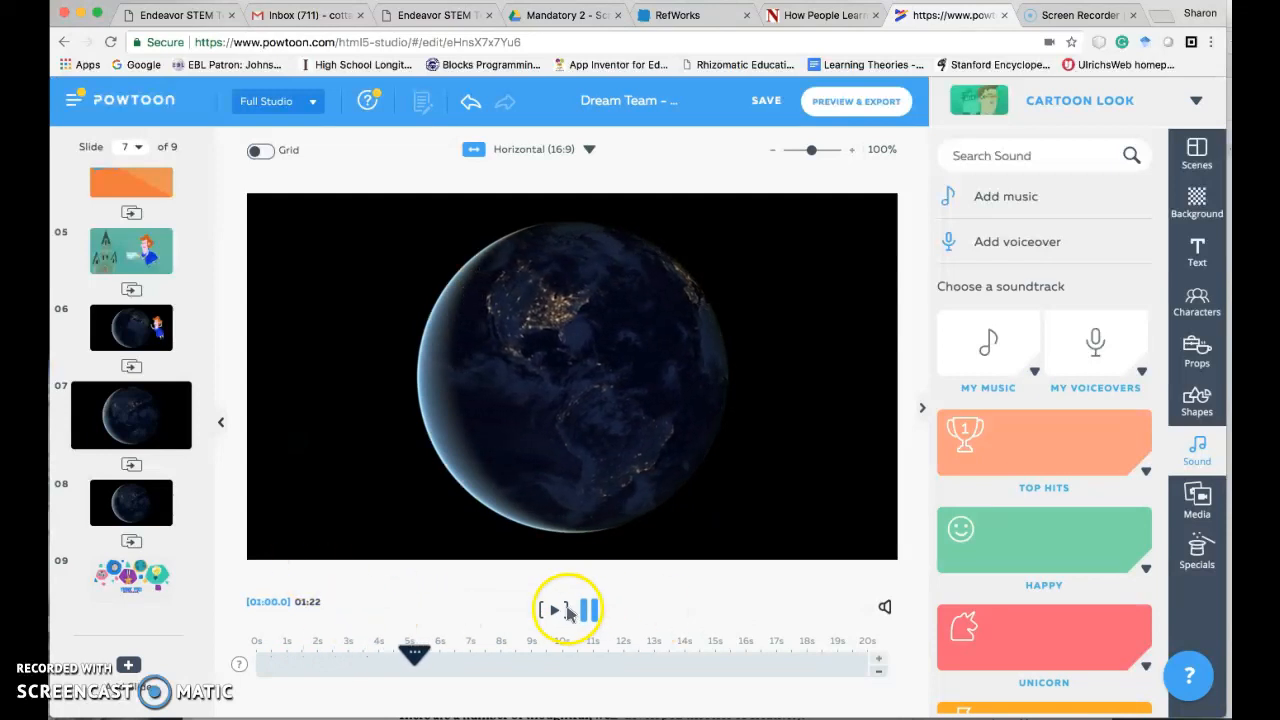
pyautogui.click(448, 653)
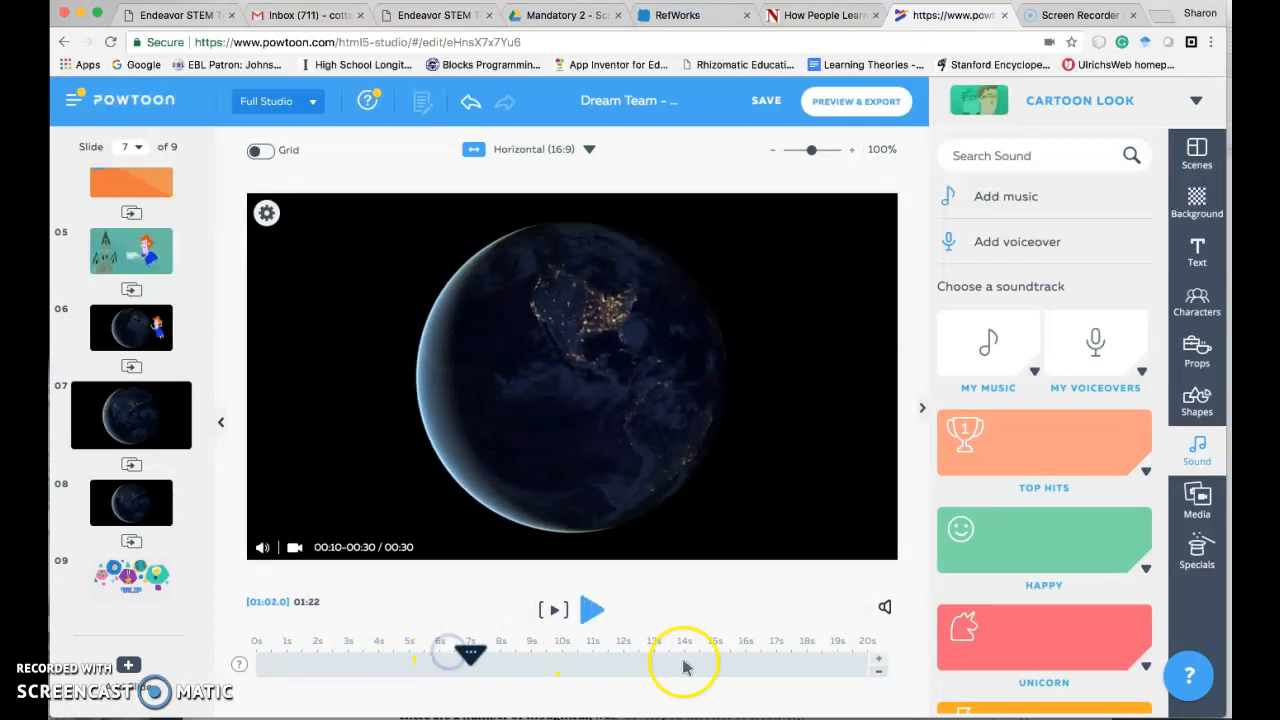
# - Delete the two extra Earth slides that follow slide 6
pyautogui.click(129, 329)
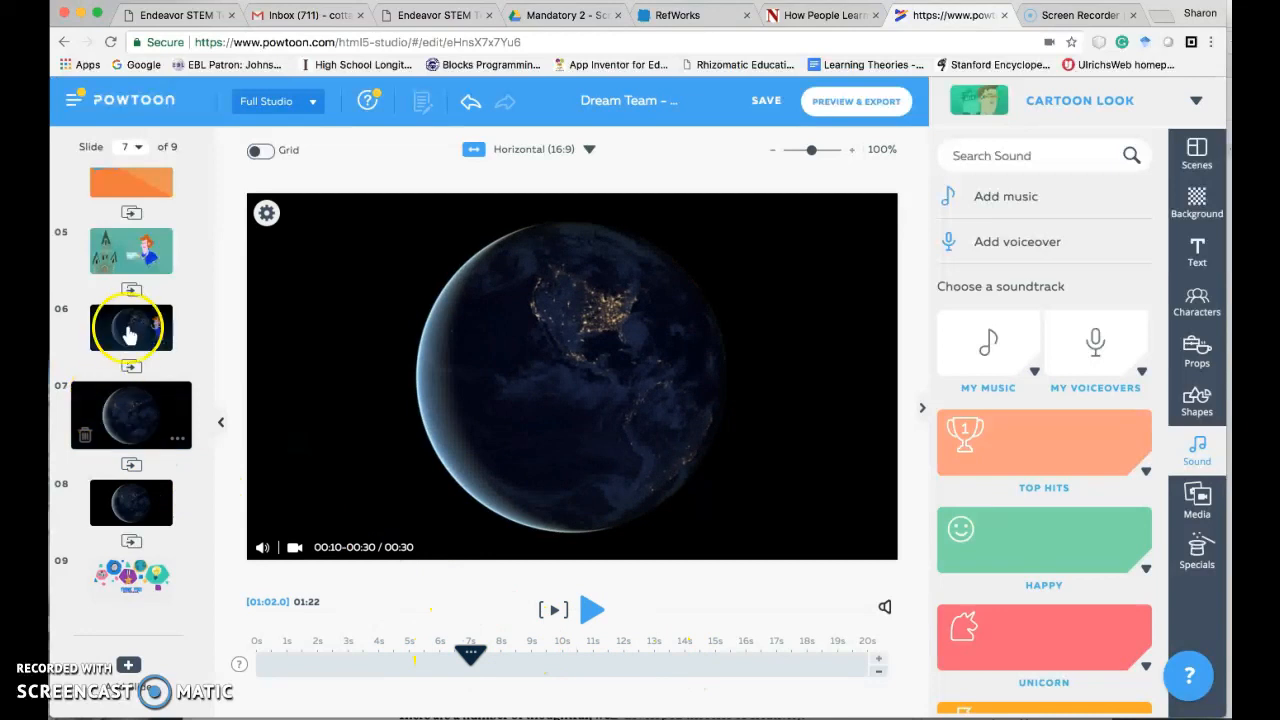
pyautogui.click(125, 422)
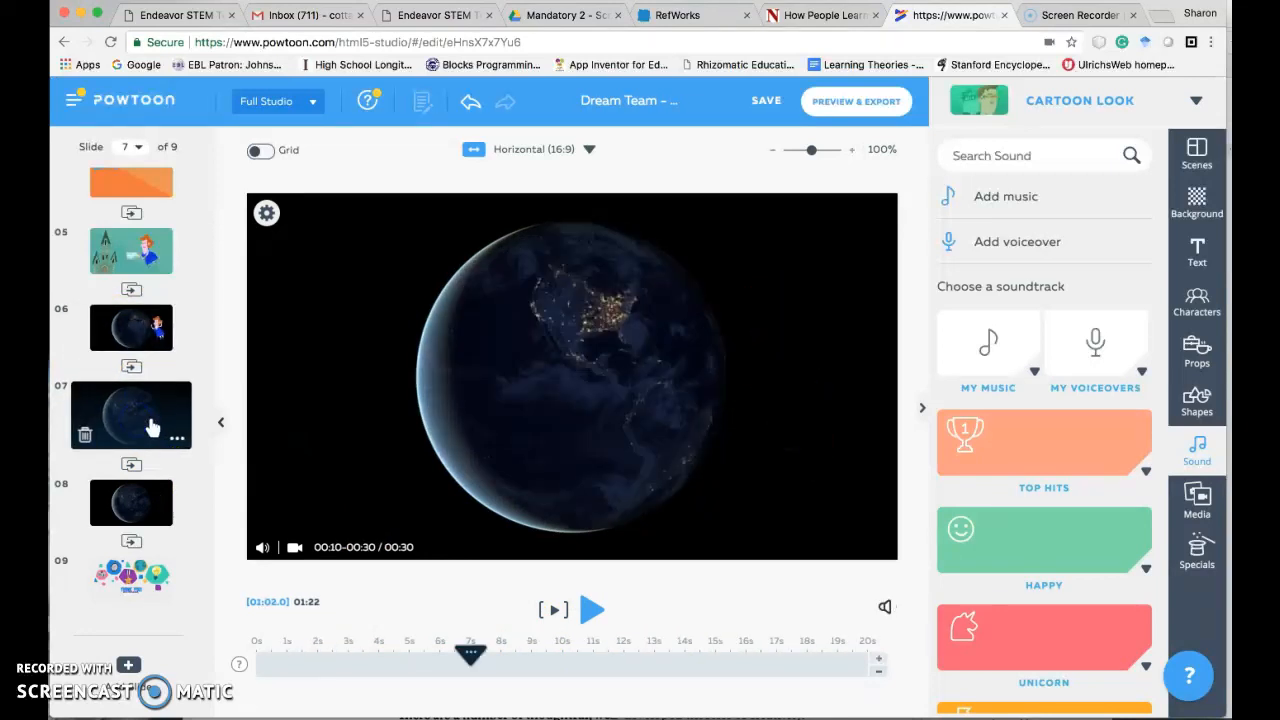
pyautogui.click(266, 214)
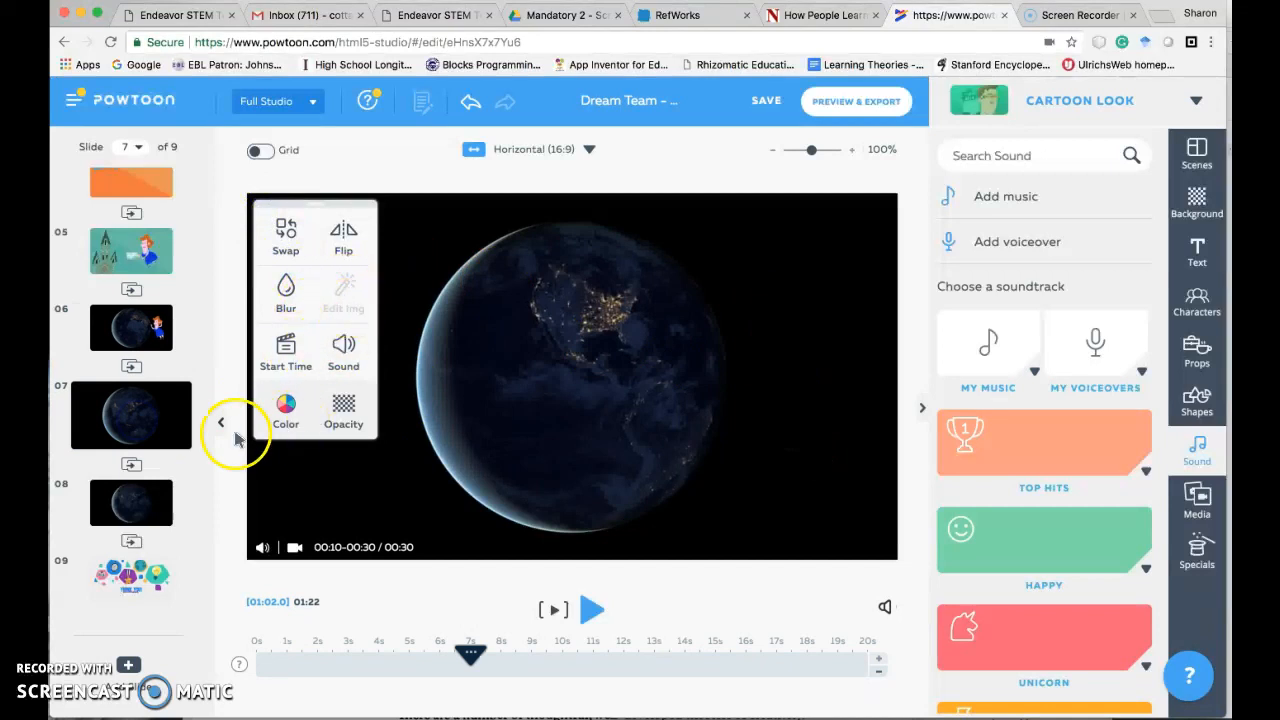
pyautogui.click(88, 440)
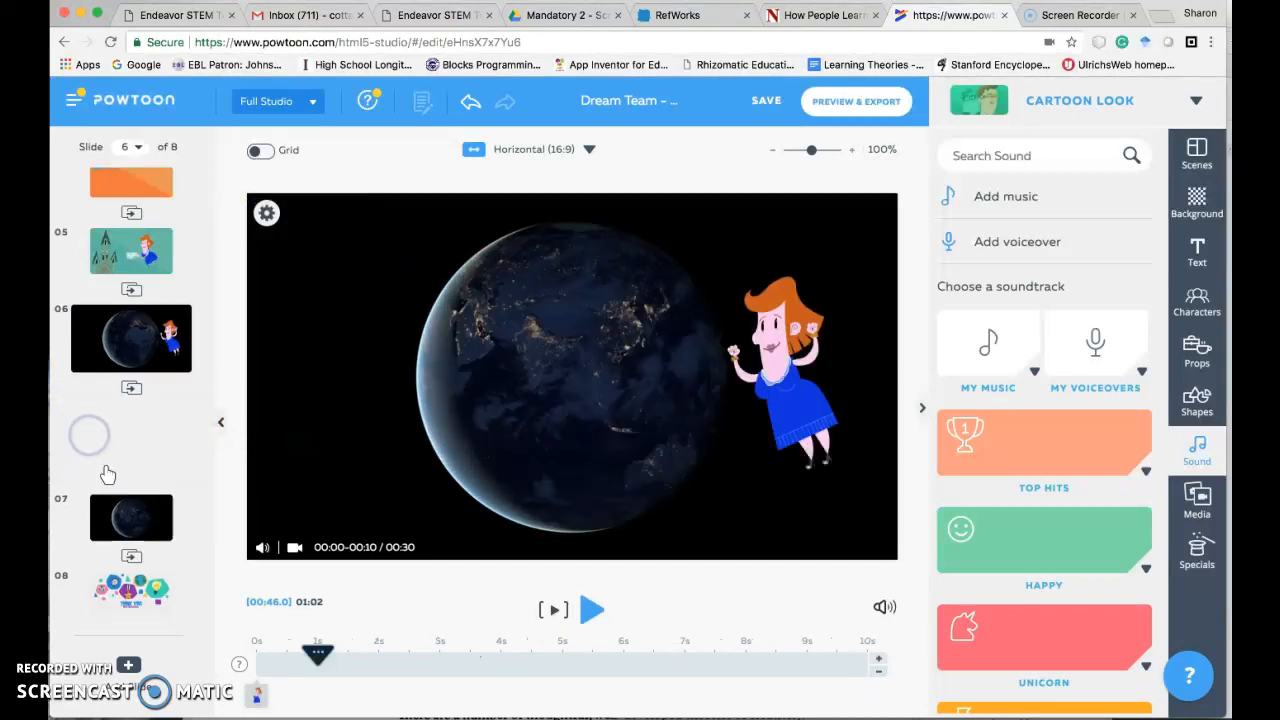
pyautogui.moveTo(84, 511); pyautogui.dragTo(135, 418)
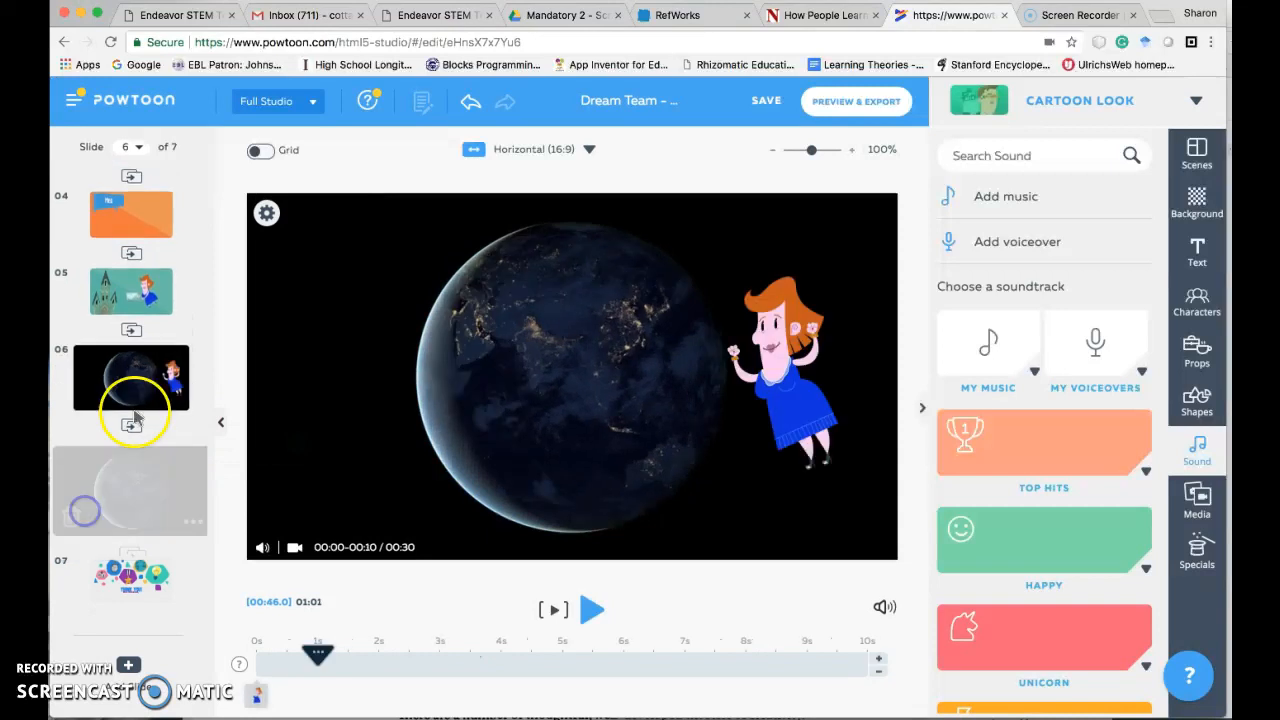
# - Extend slide 6 to 20 seconds, play it through from 0s and return to it
pyautogui.moveTo(317, 655); pyautogui.dragTo(255, 660)
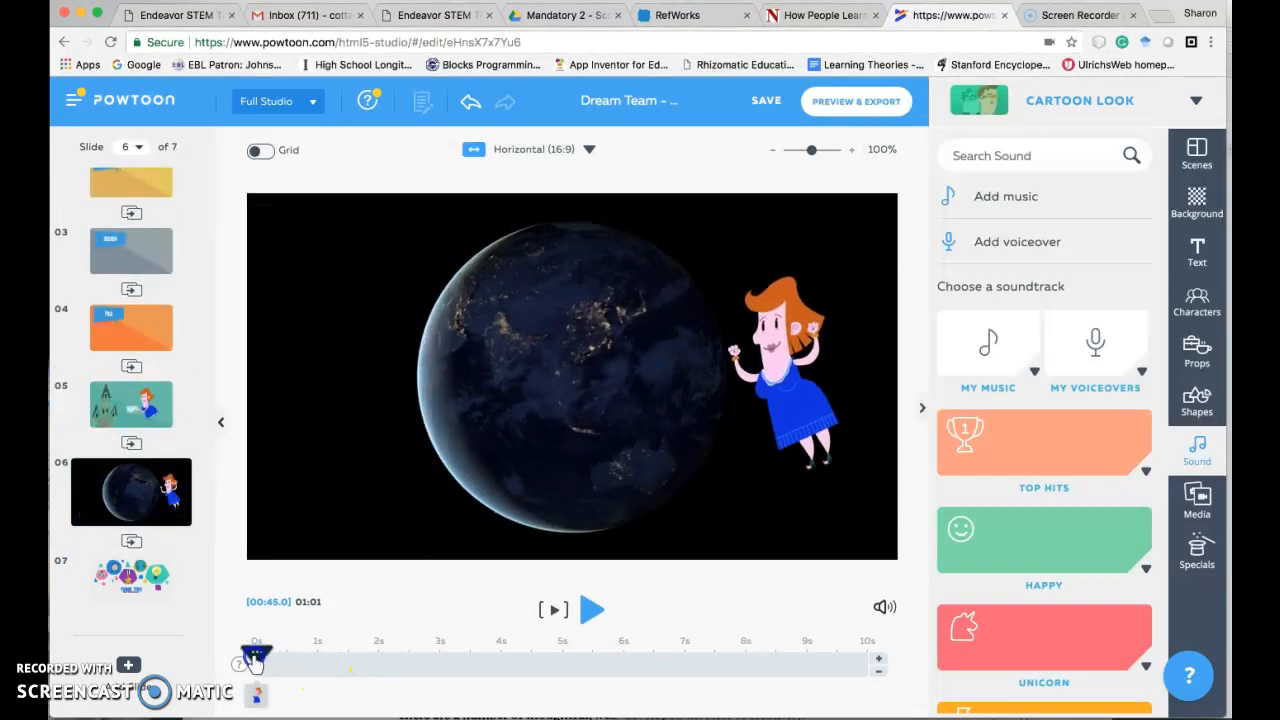
pyautogui.click(878, 659)
pyautogui.moveTo(878, 659); pyautogui.dragTo(837, 686)
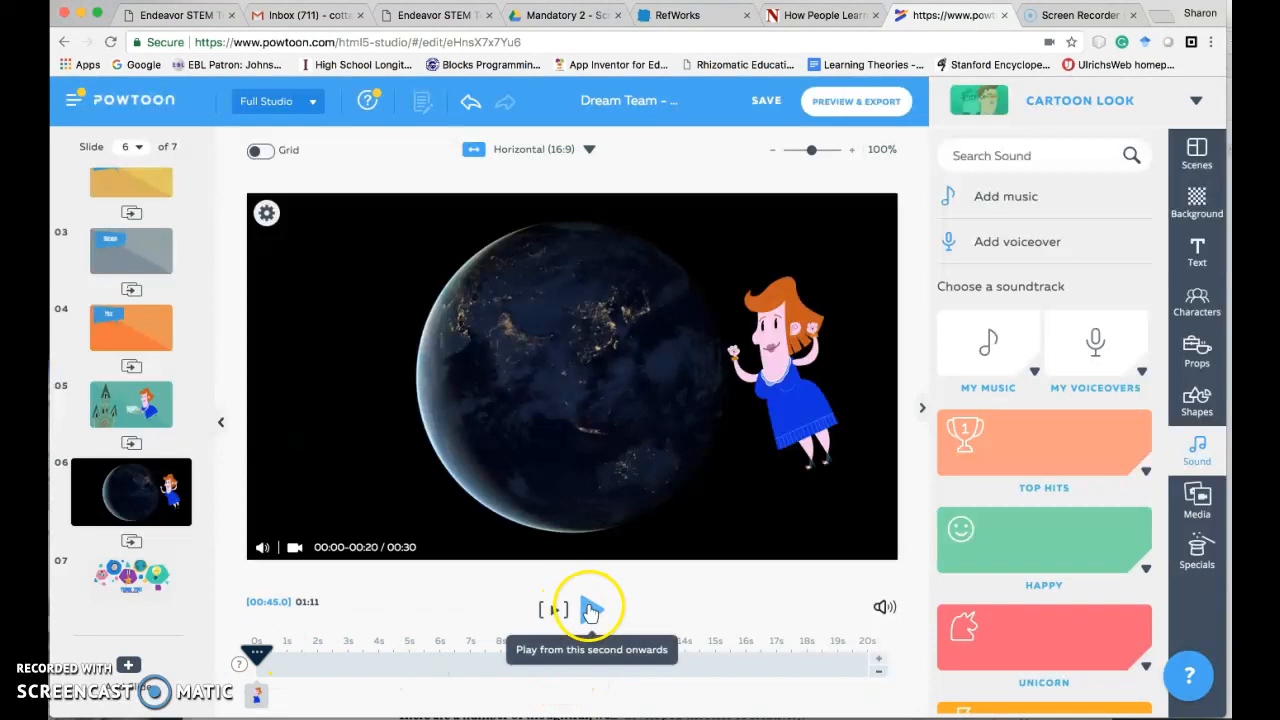
pyautogui.click(589, 609)
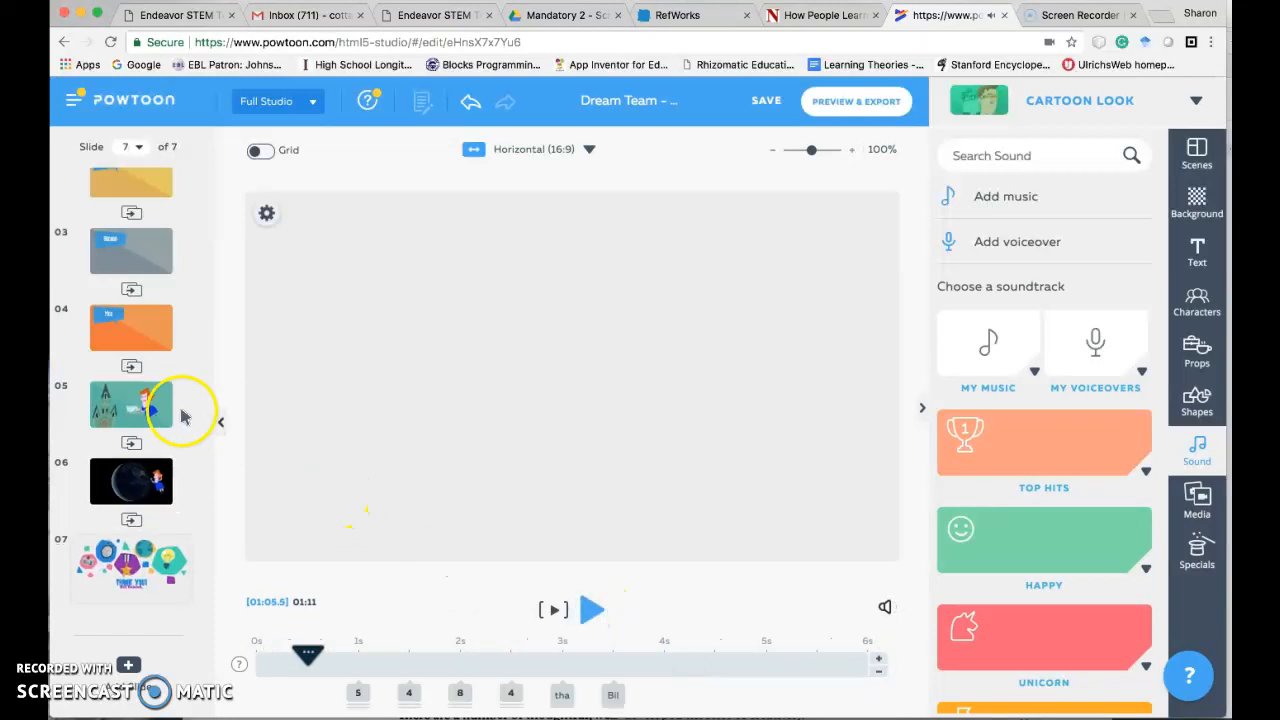
pyautogui.click(153, 486)
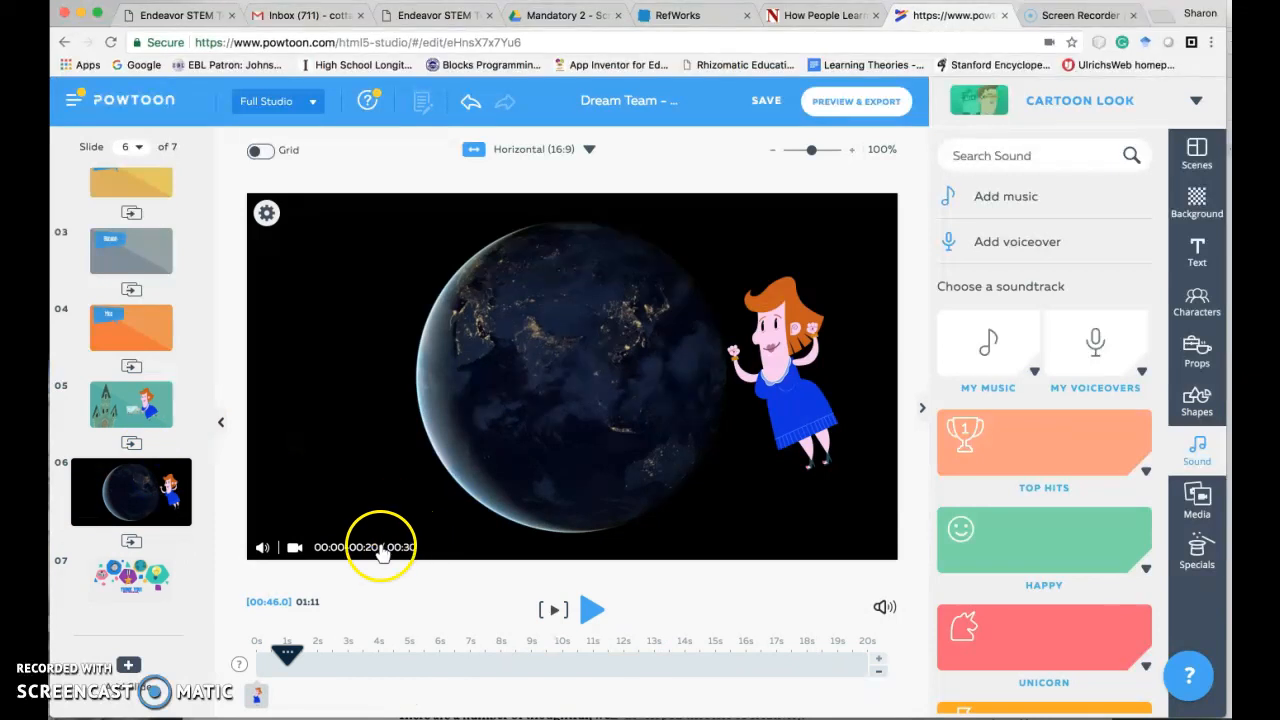
# - Add a blank slide after slide 6 and give it the illustrated laboratory background, searching backgrounds for "science lab"
pyautogui.moveTo(132, 488)
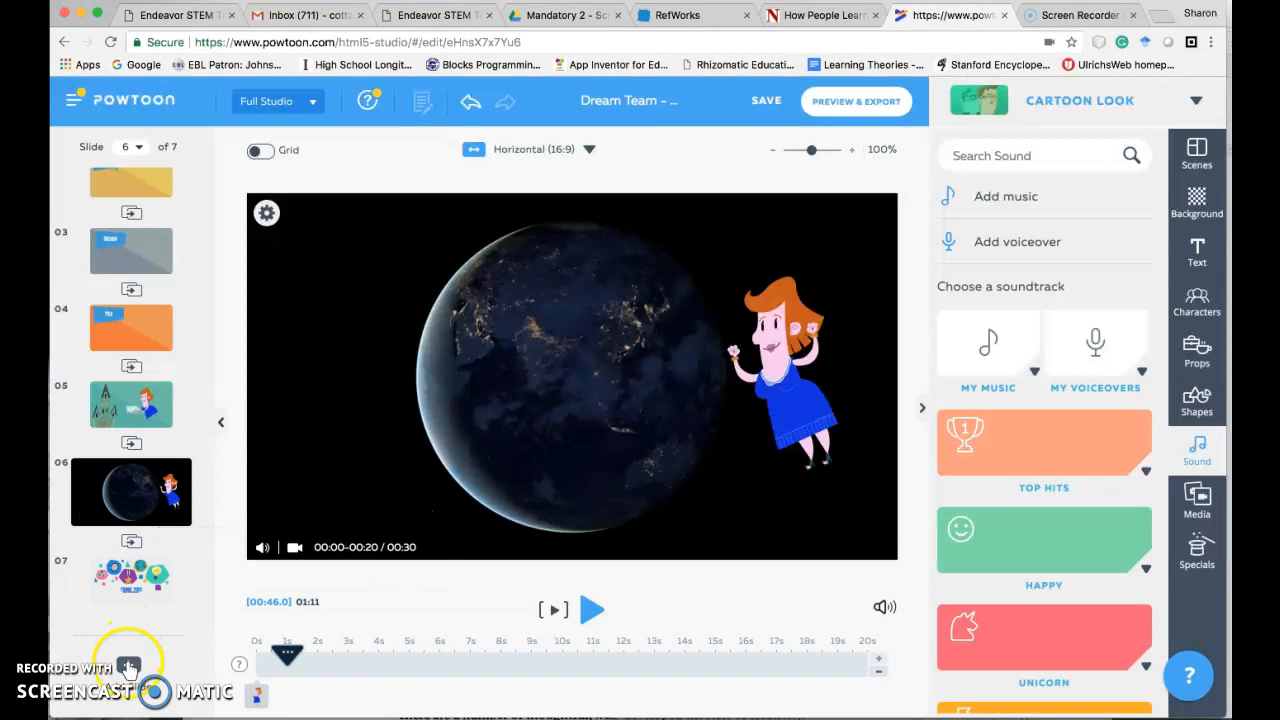
pyautogui.click(128, 665)
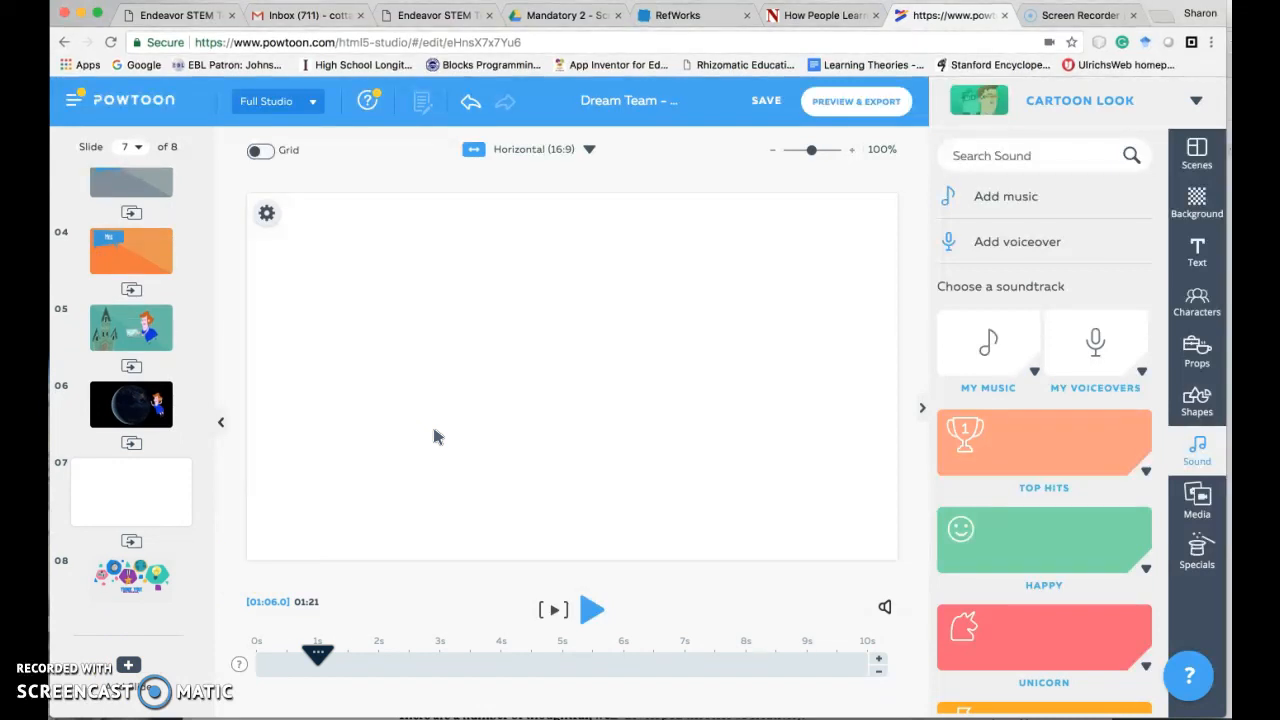
pyautogui.click(1197, 203)
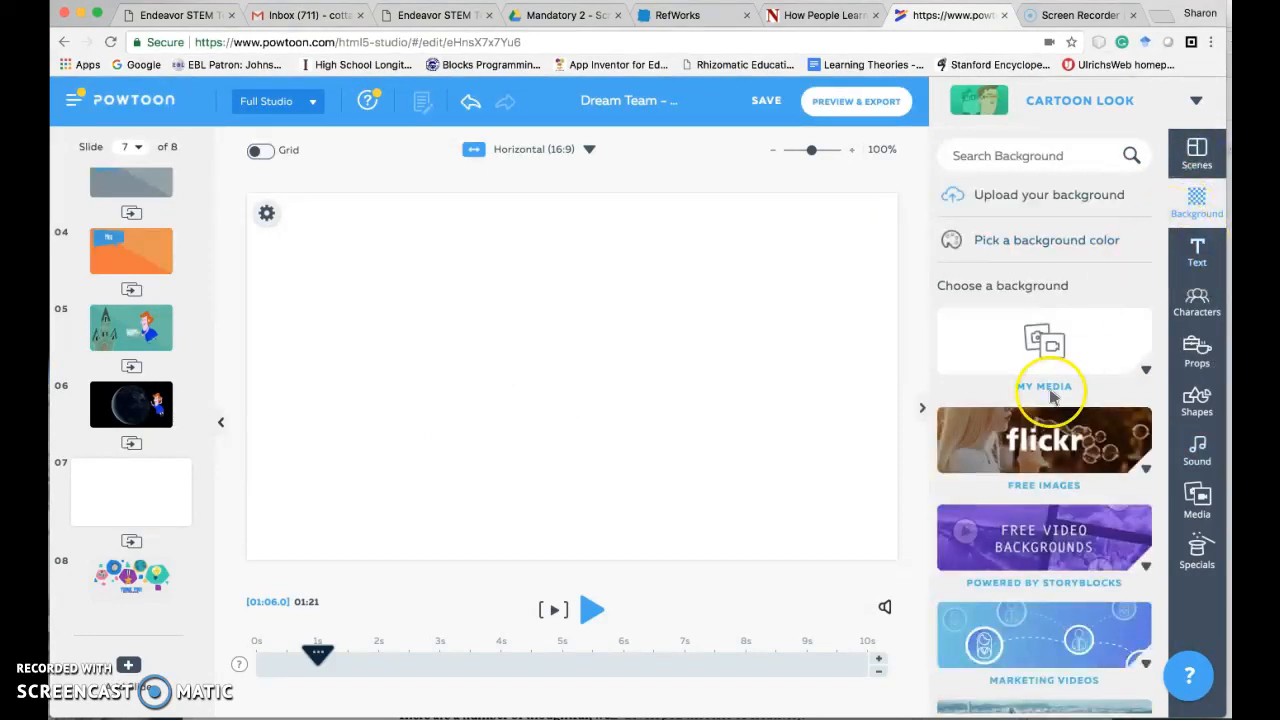
pyautogui.scroll(-5, 1050, 397)
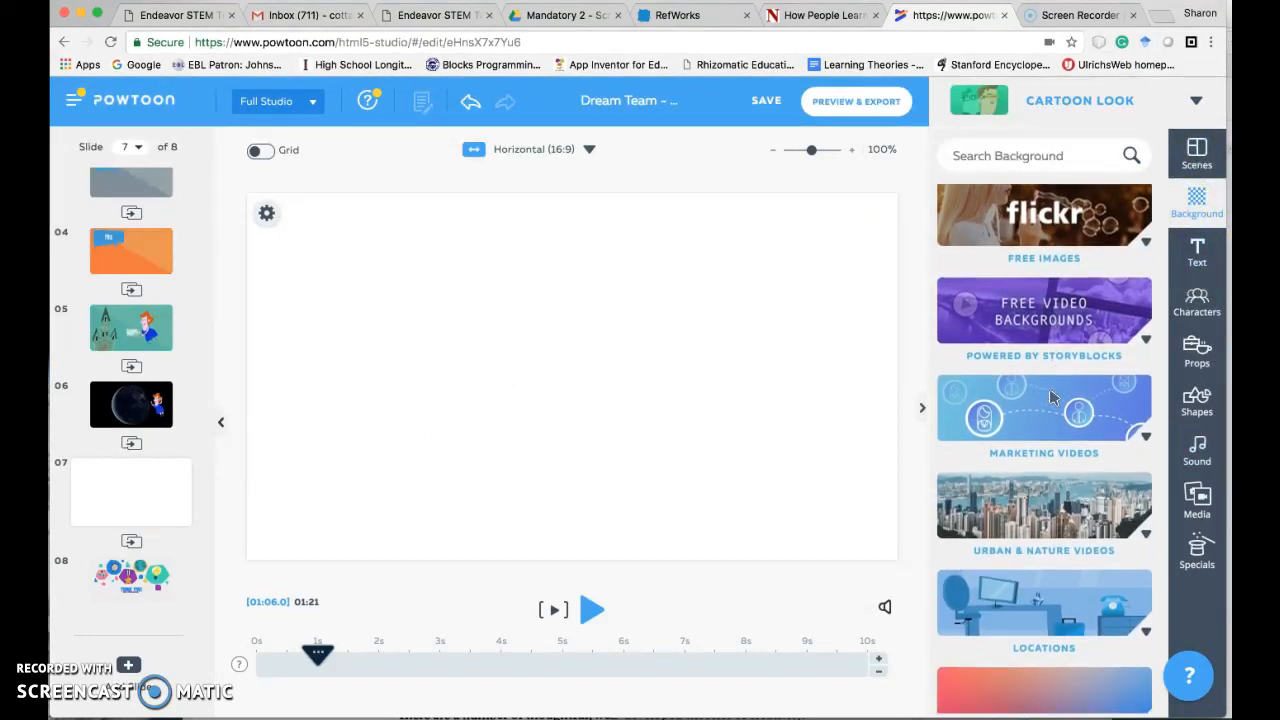
pyautogui.scroll(5, 1050, 397)
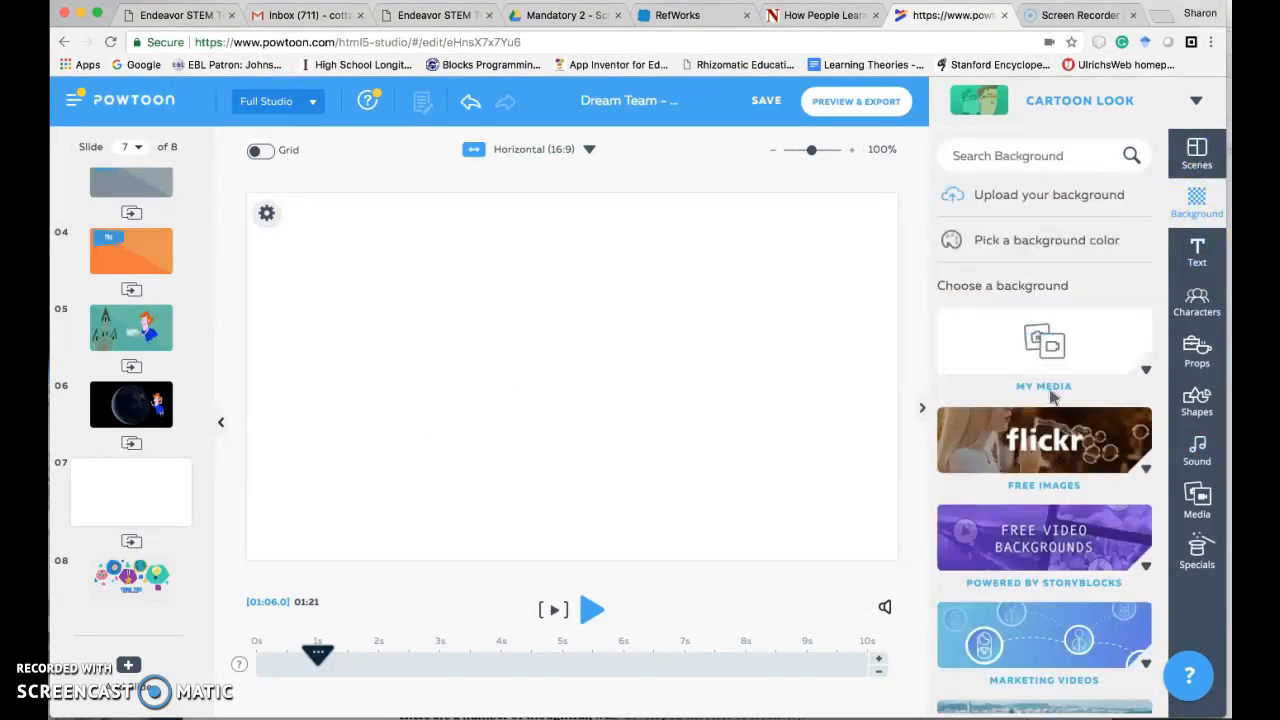
pyautogui.click(1032, 158)
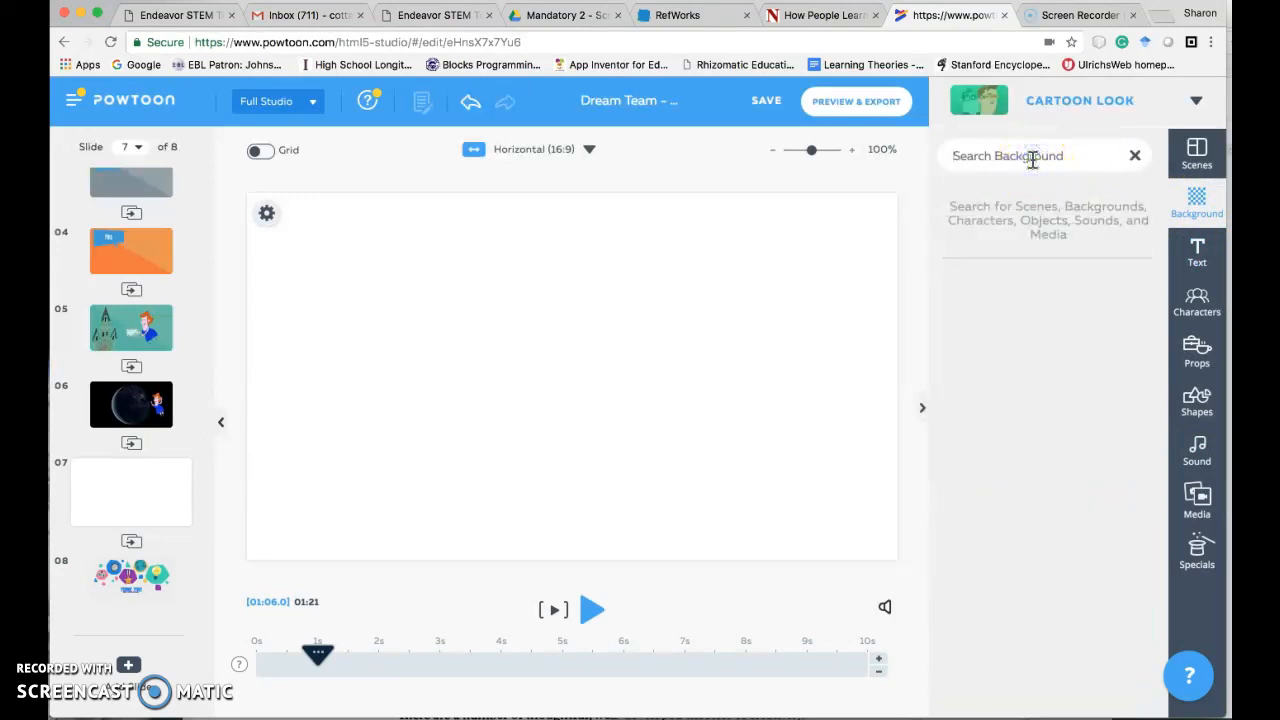
pyautogui.write('science lab')
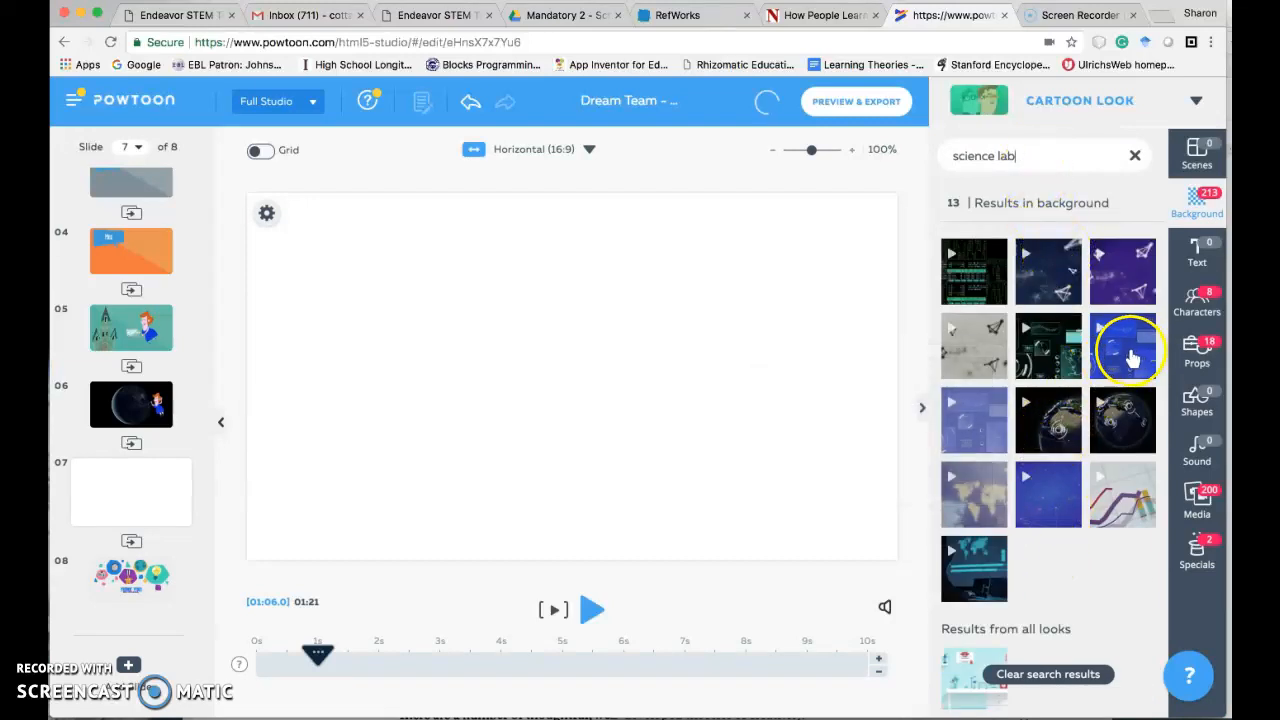
pyautogui.scroll(-5, 1046, 500)
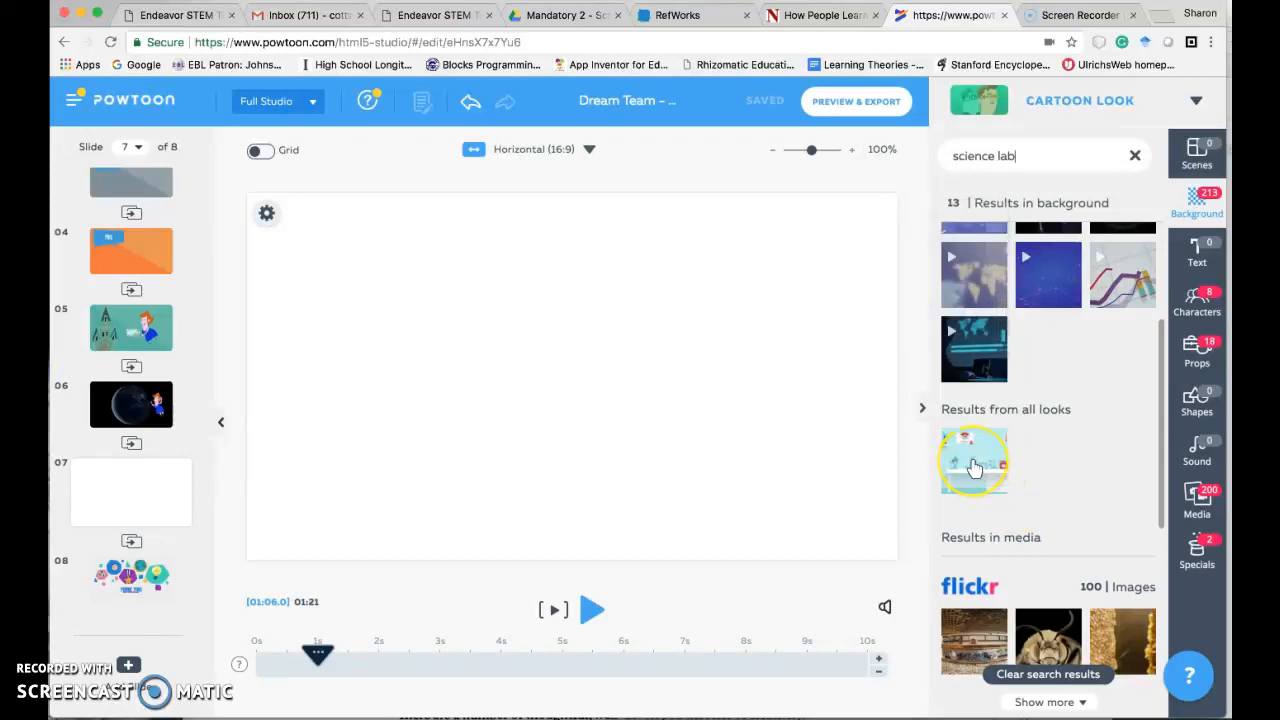
pyautogui.click(974, 464)
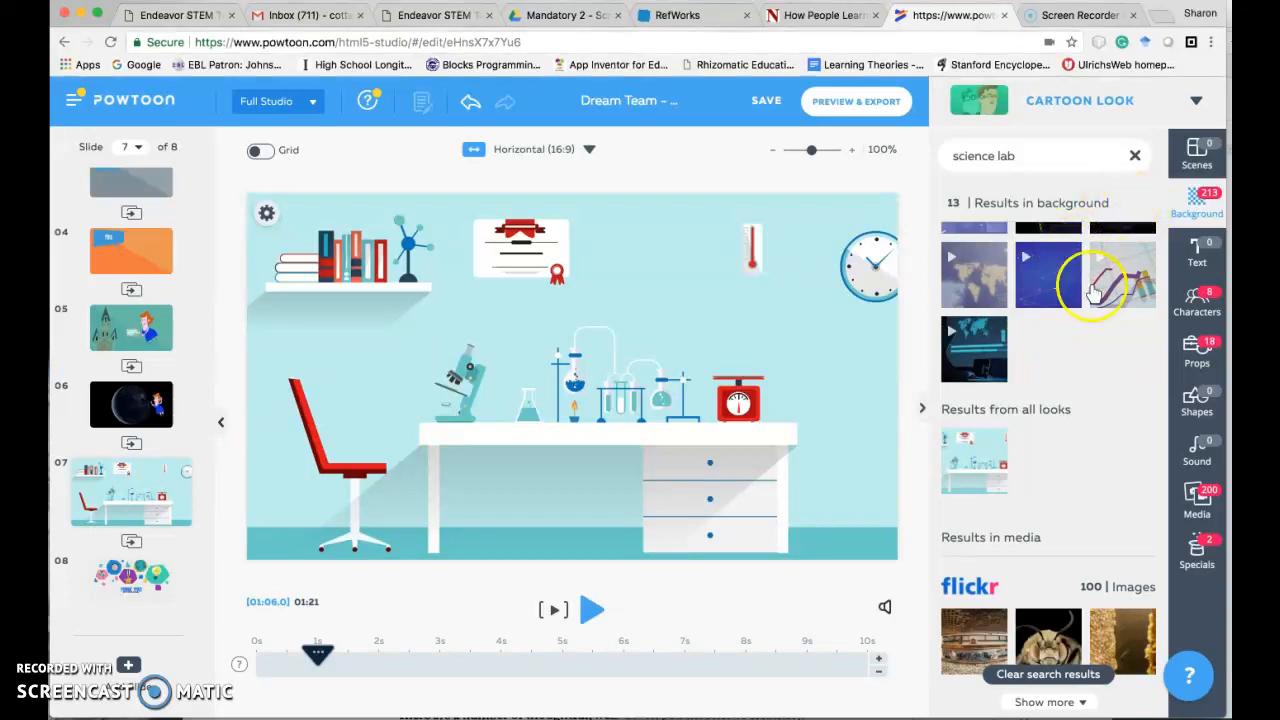
# - Clear the character search and add the red-haired woman in a blue dress from the Cartoon characters to slide 7
pyautogui.click(1198, 298)
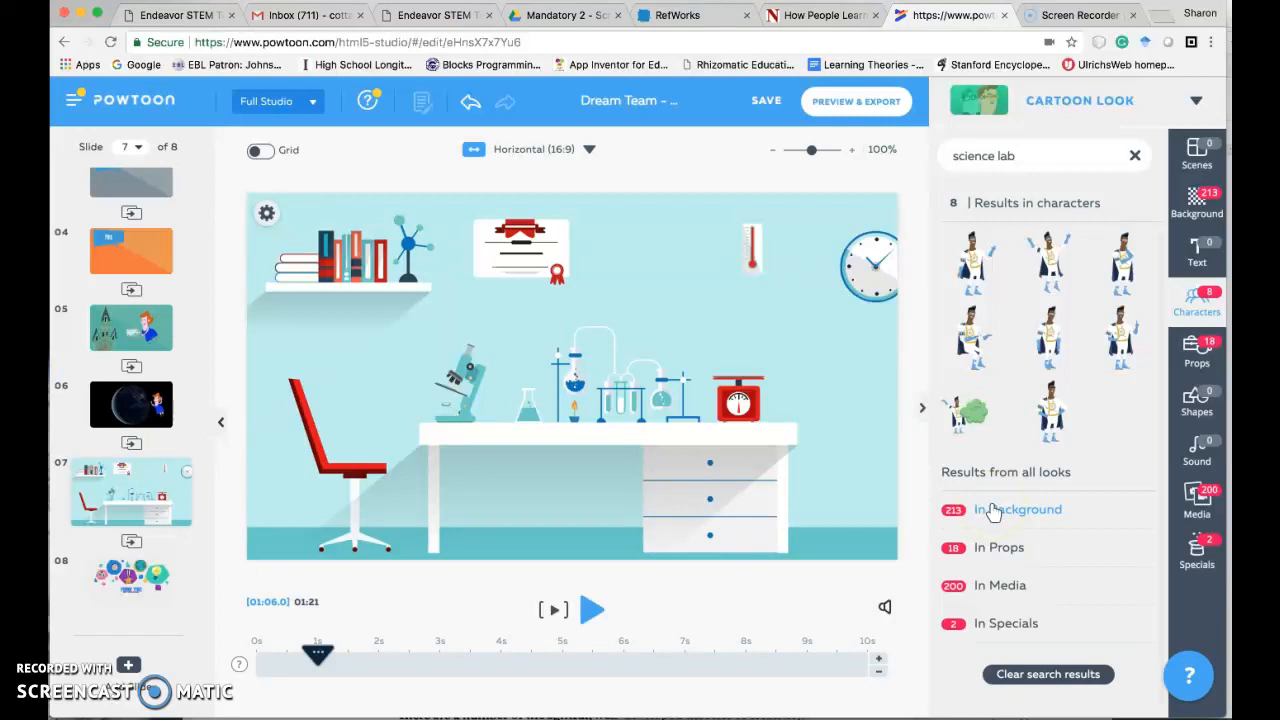
pyautogui.moveTo(1030, 157); pyautogui.dragTo(963, 156)
pyautogui.press('BackSpace')
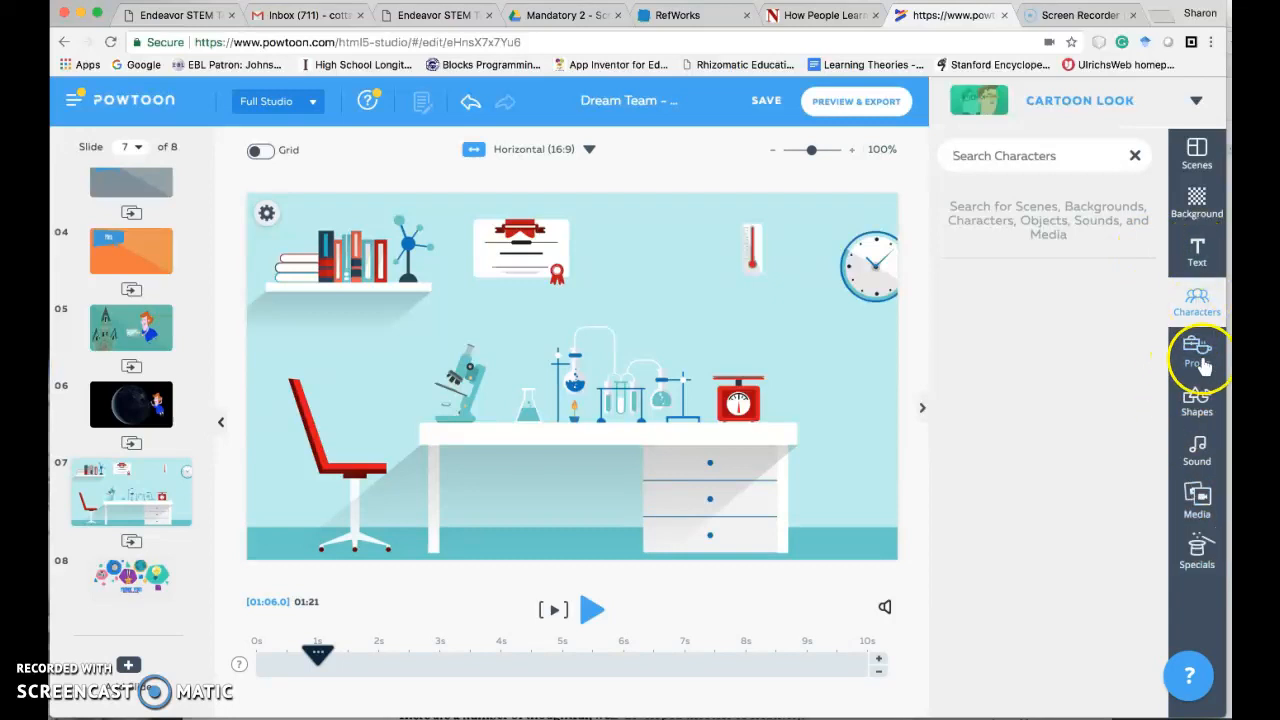
pyautogui.click(1197, 300)
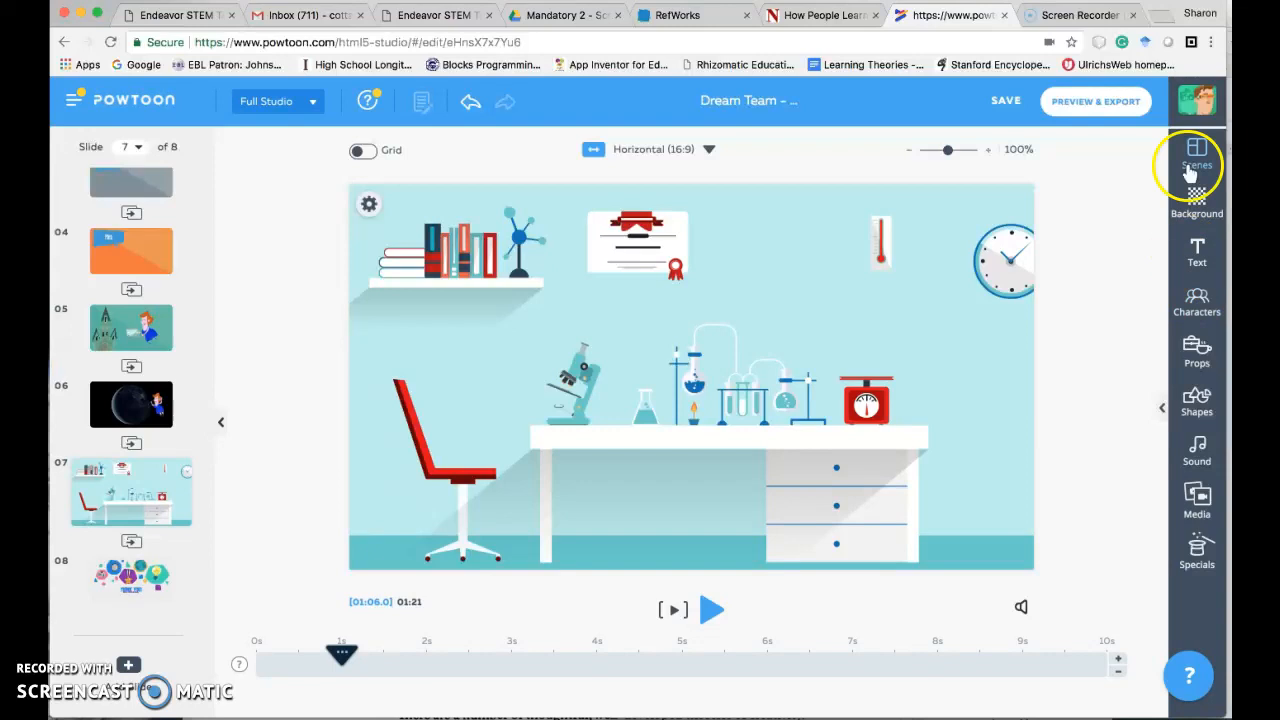
pyautogui.click(1197, 300)
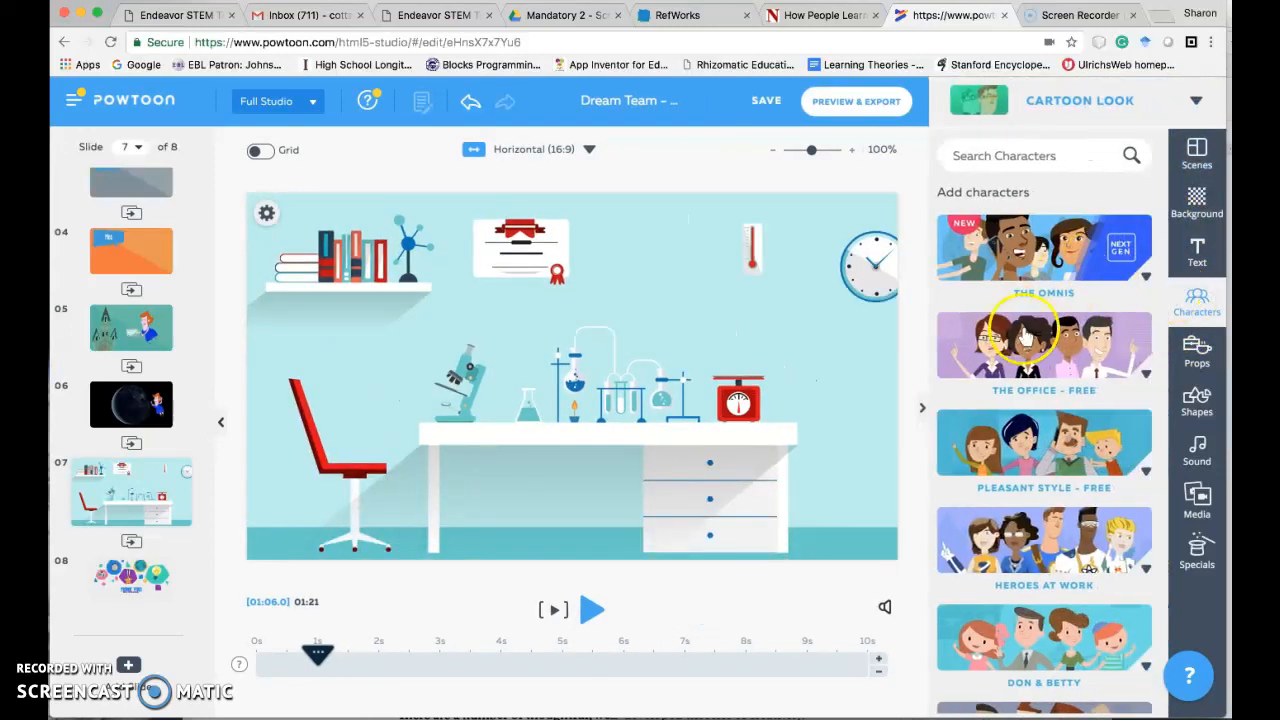
pyautogui.scroll(-6, 1027, 560)
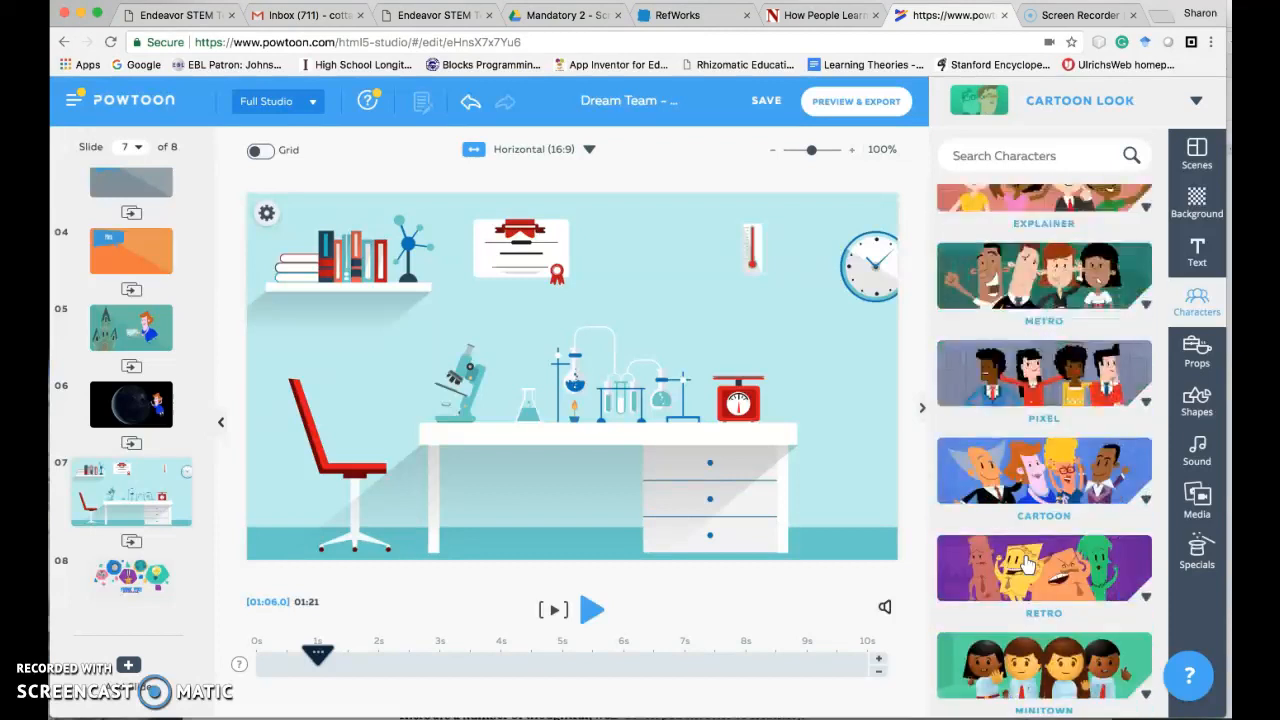
pyautogui.scroll(-3, 1027, 565)
pyautogui.click(995, 232)
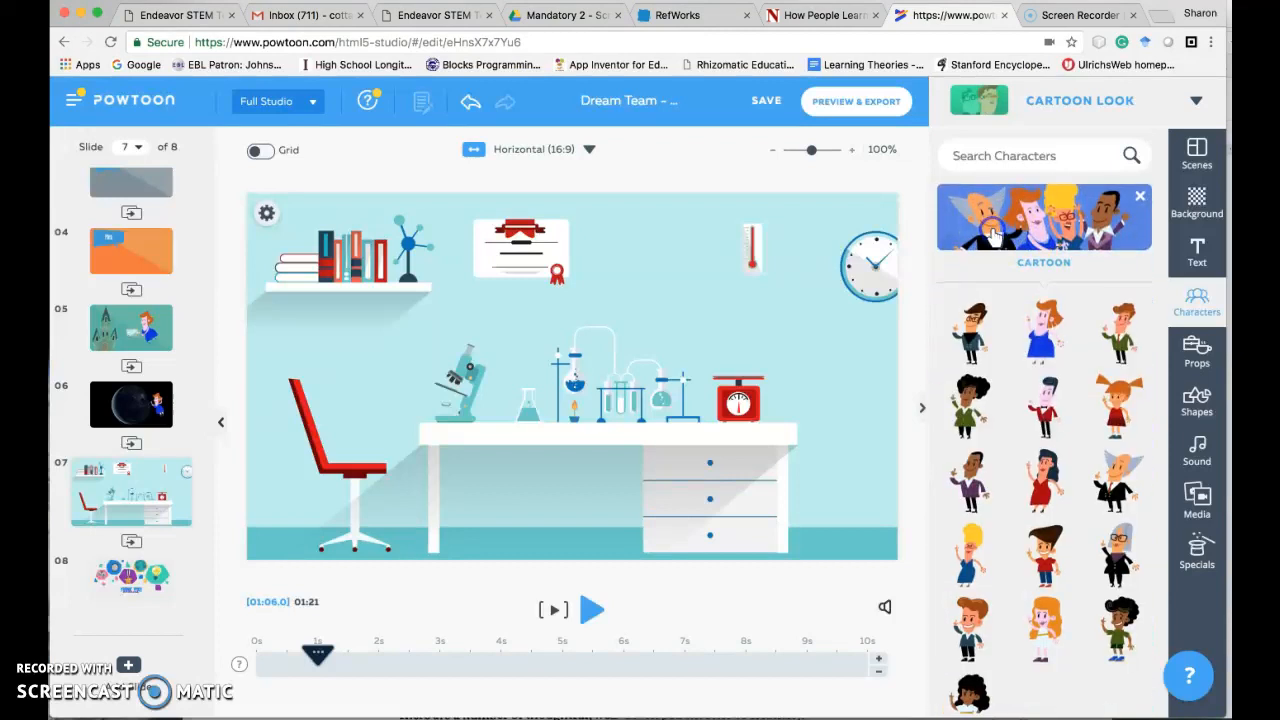
pyautogui.click(1043, 338)
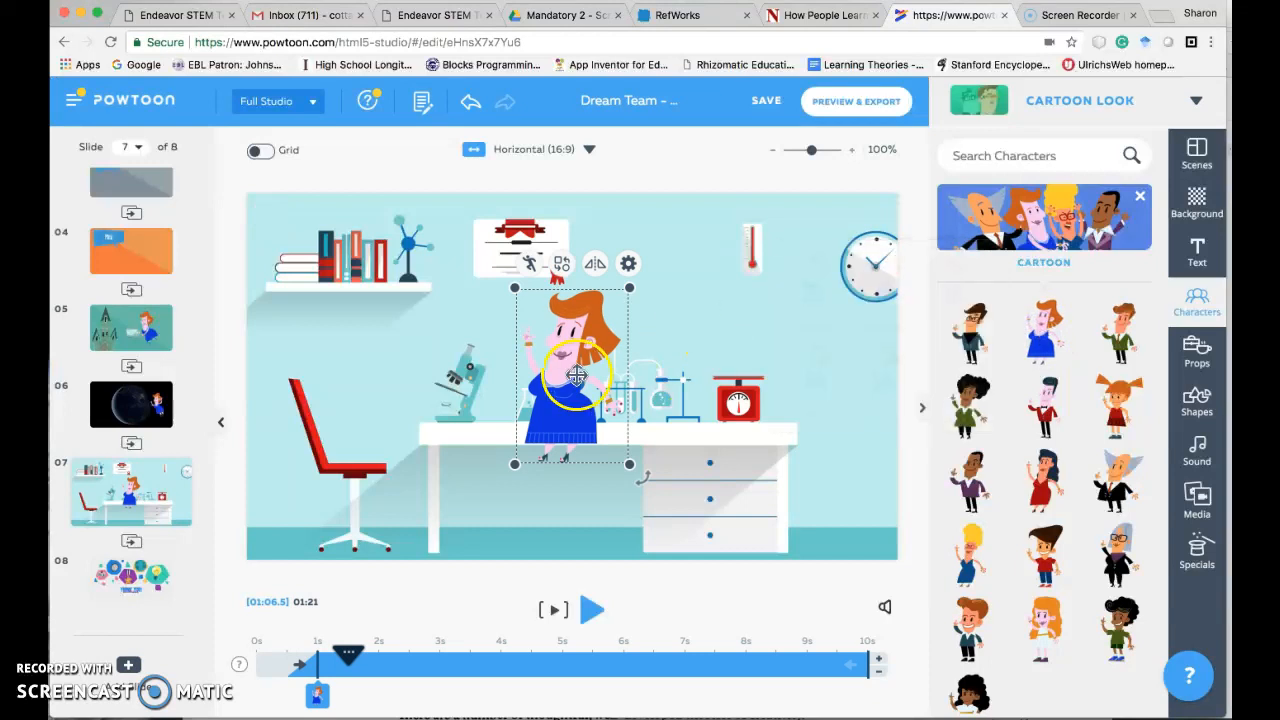
# - Place the woman above the red scale on the lab desk and make her appear from 0s
pyautogui.moveTo(588, 375); pyautogui.dragTo(761, 293)
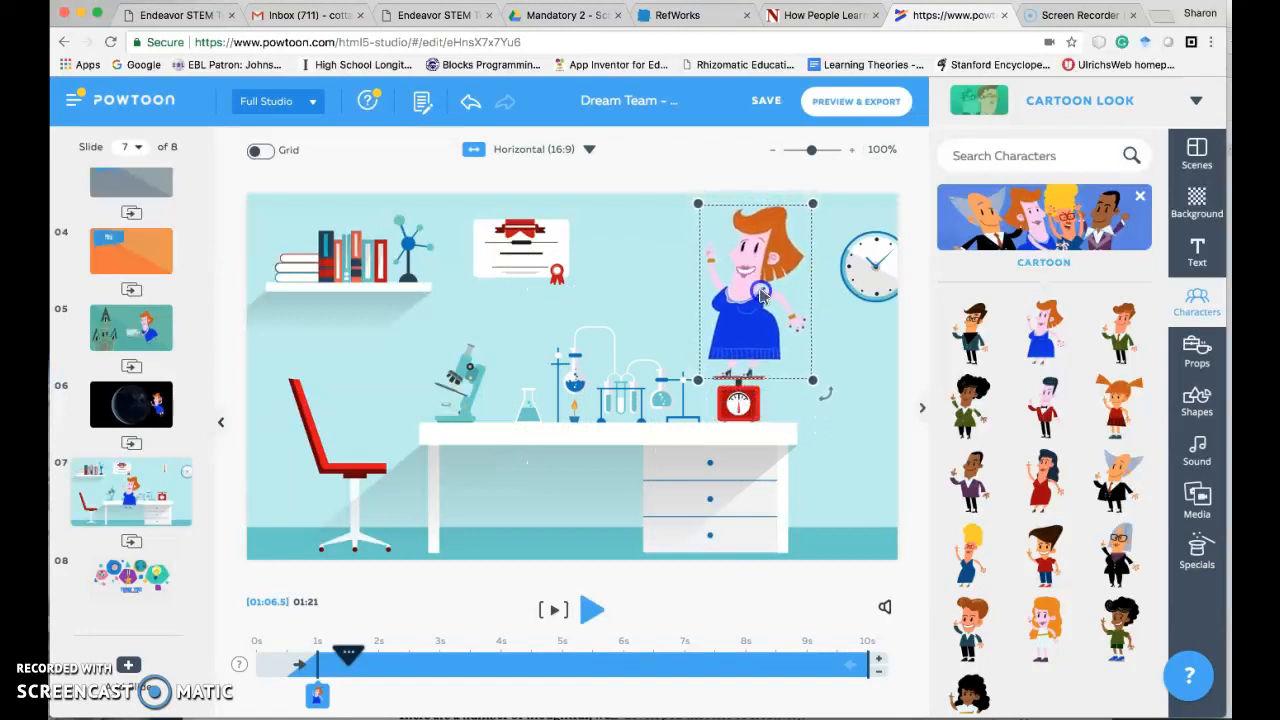
pyautogui.click(851, 484)
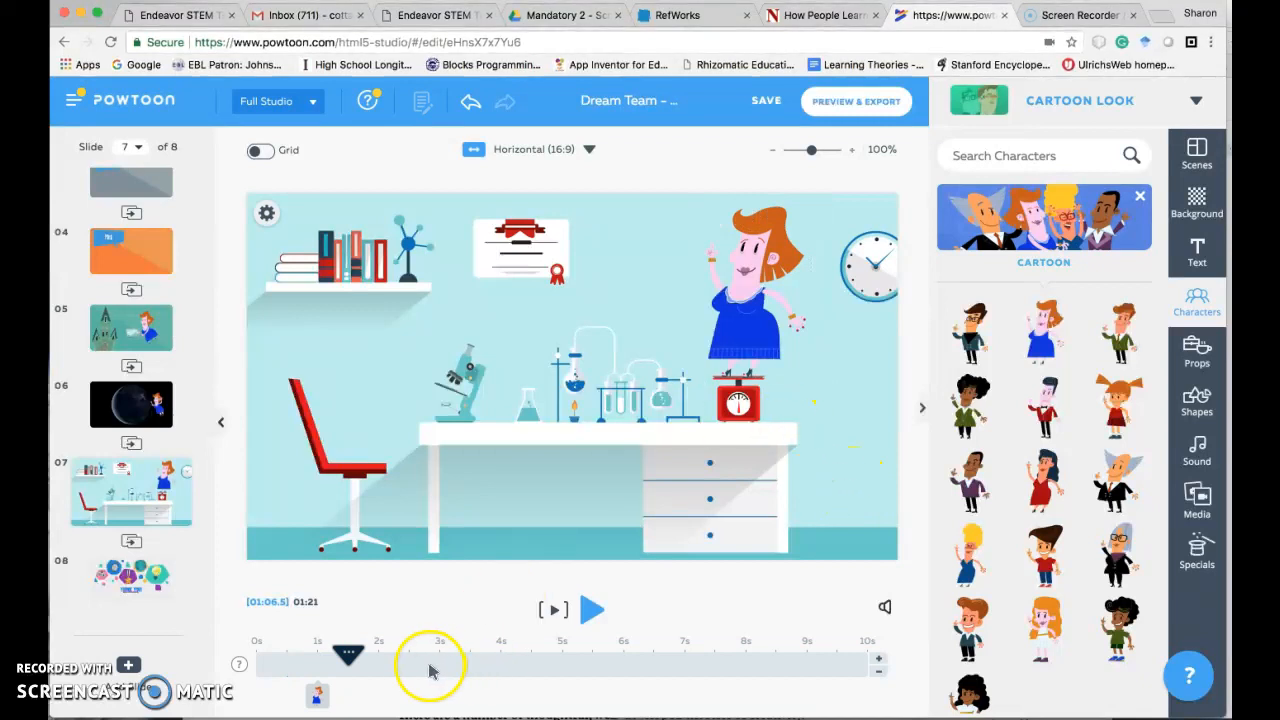
pyautogui.moveTo(347, 658); pyautogui.dragTo(256, 667)
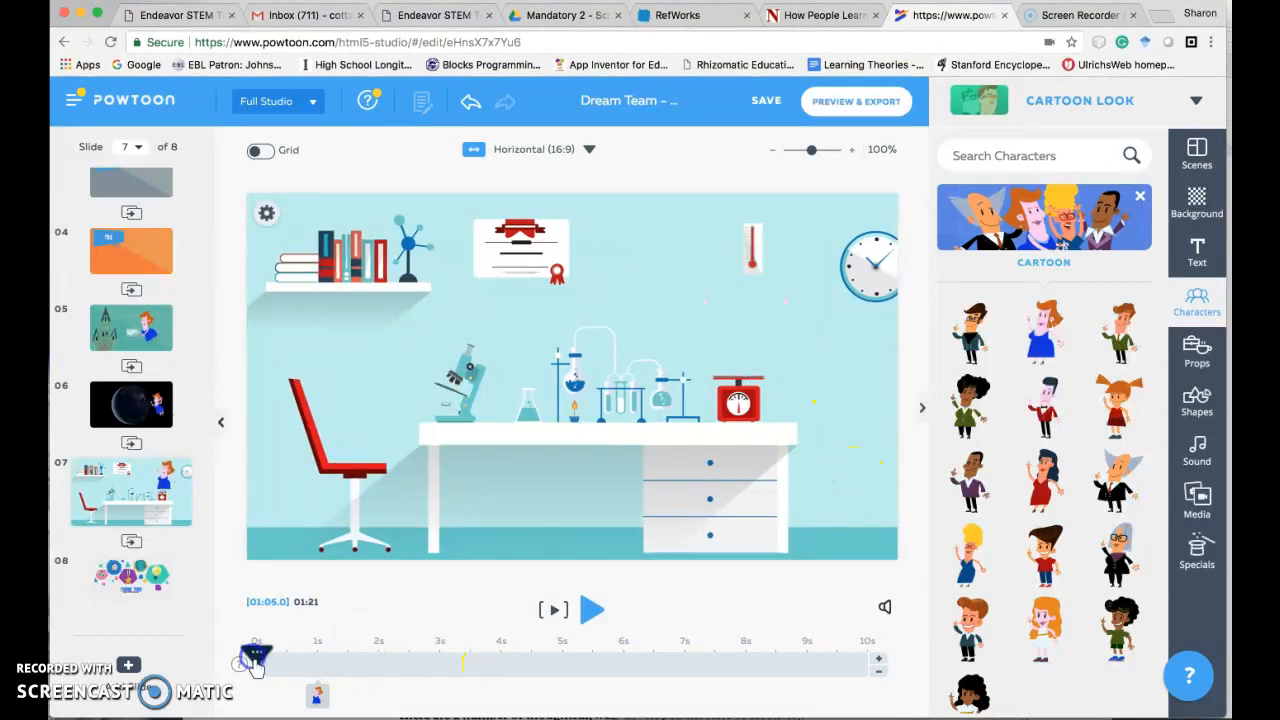
pyautogui.moveTo(317, 694); pyautogui.dragTo(262, 697)
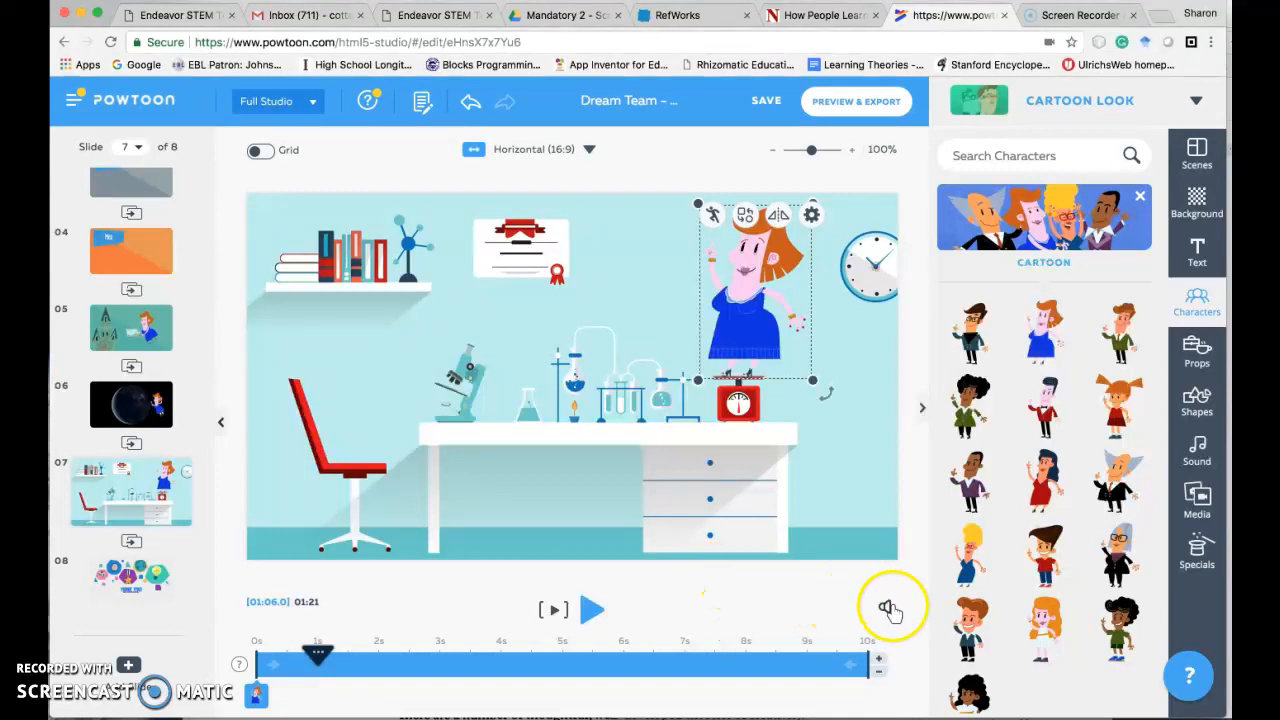
# - Record a voiceover of about 11 seconds for the current slide only and save it as 3
pyautogui.click(885, 610)
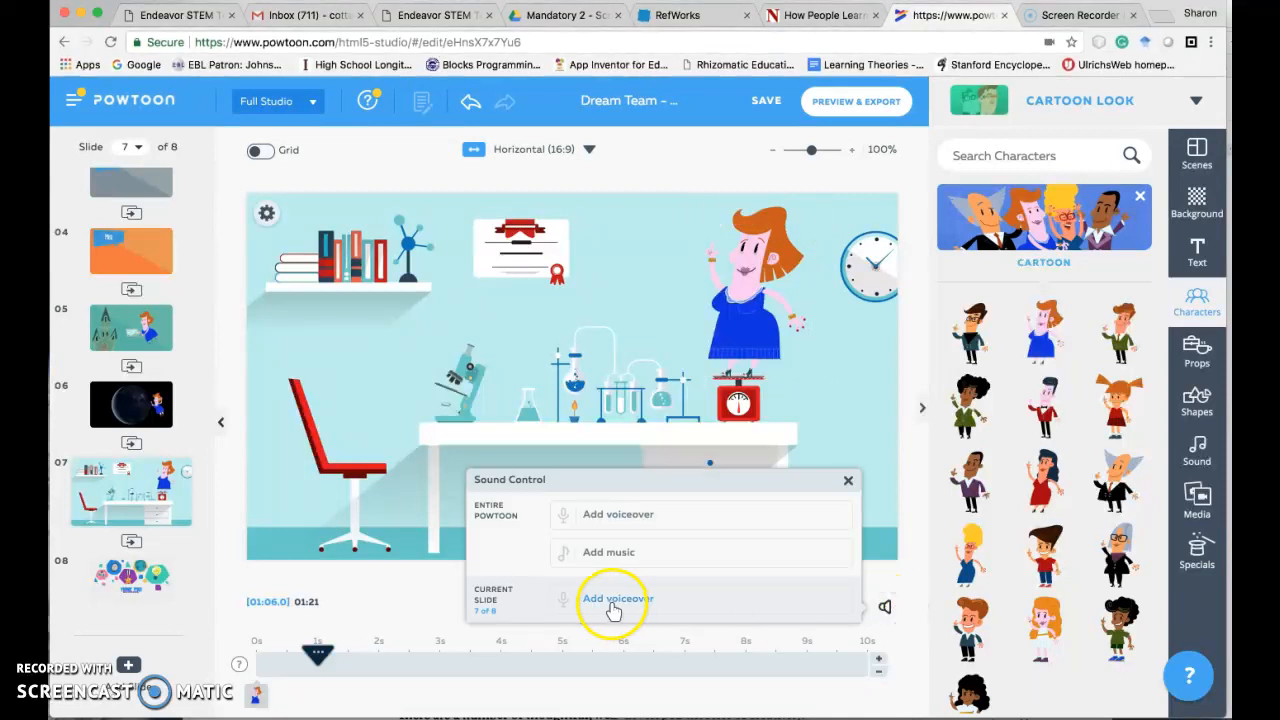
pyautogui.click(613, 600)
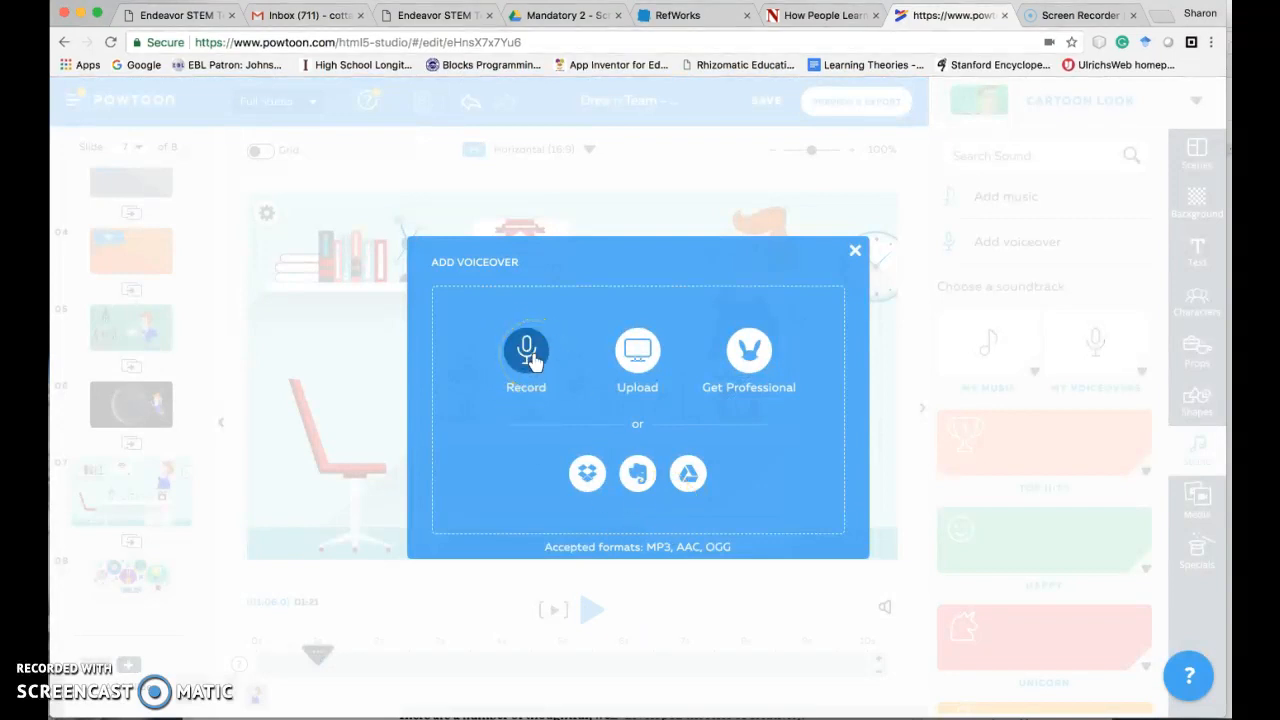
pyautogui.click(528, 352)
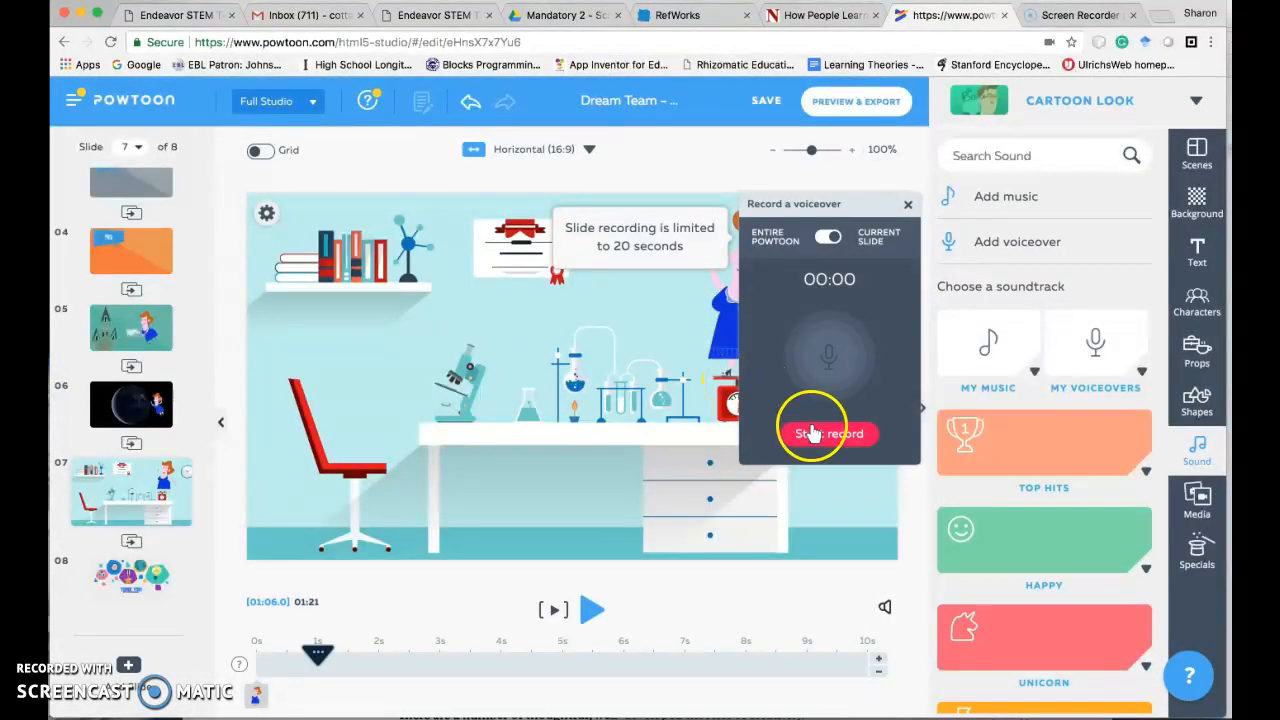
pyautogui.click(818, 436)
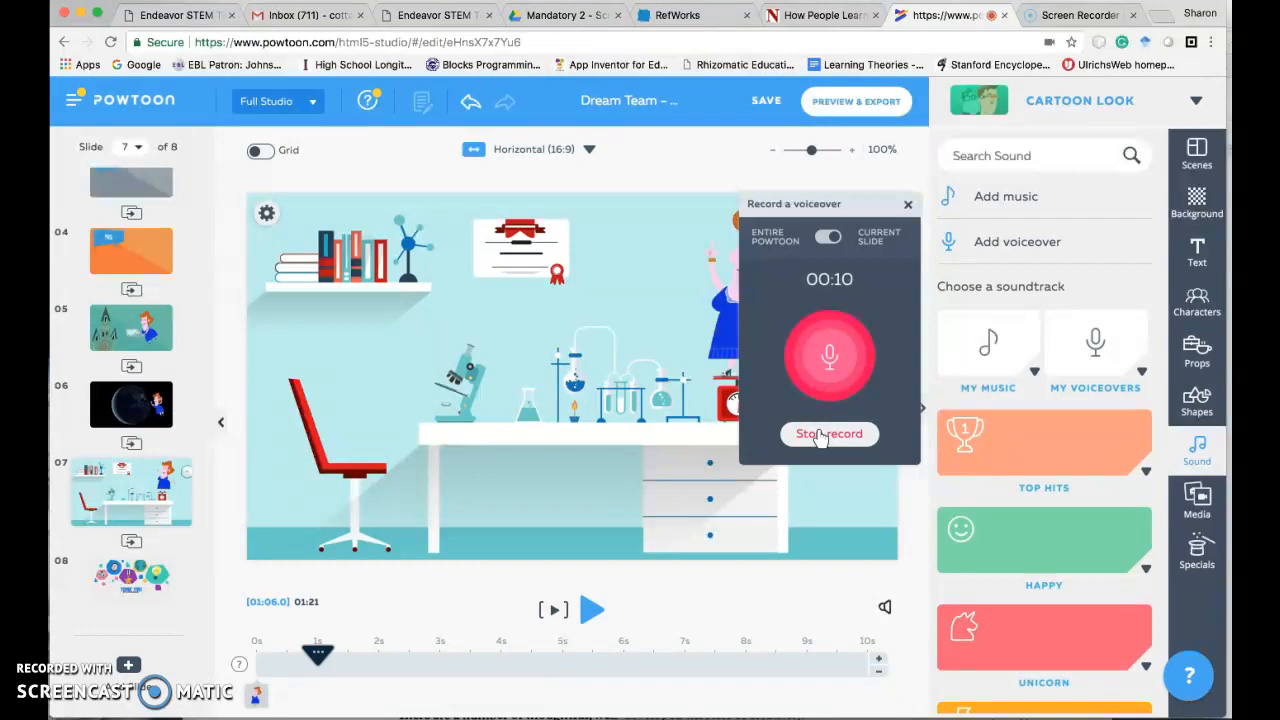
pyautogui.click(818, 434)
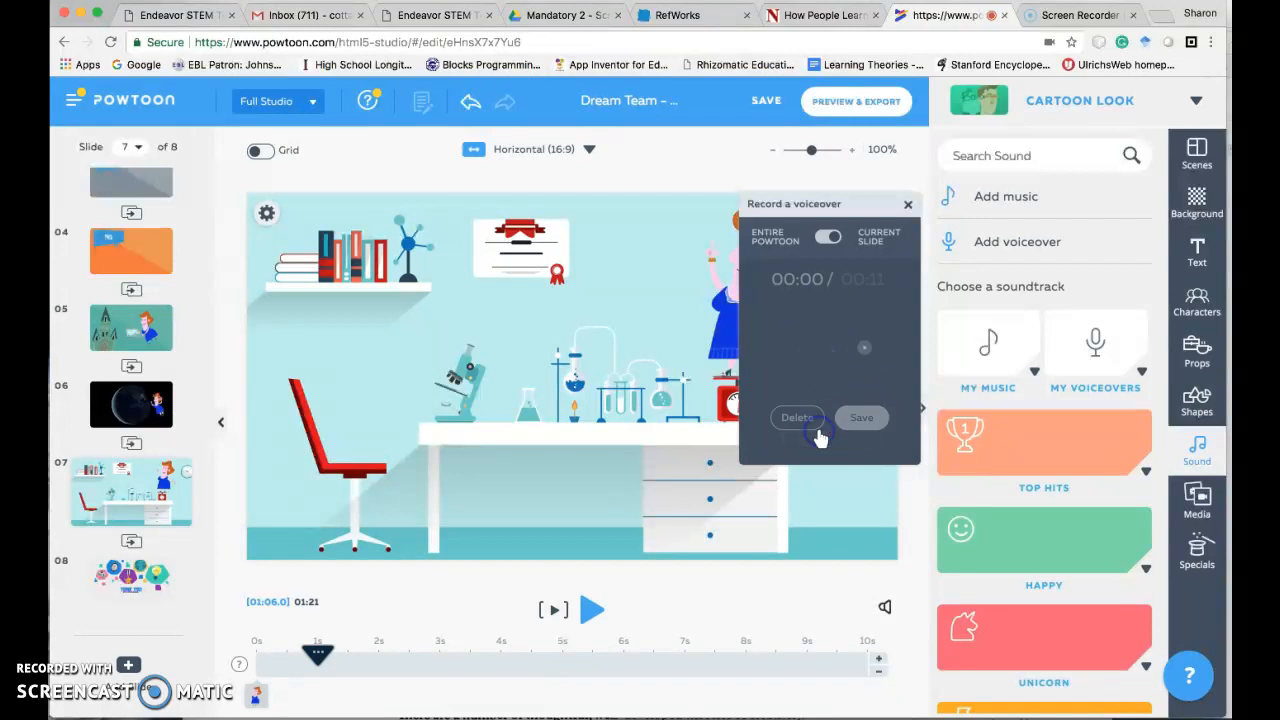
pyautogui.click(857, 419)
pyautogui.click(814, 334)
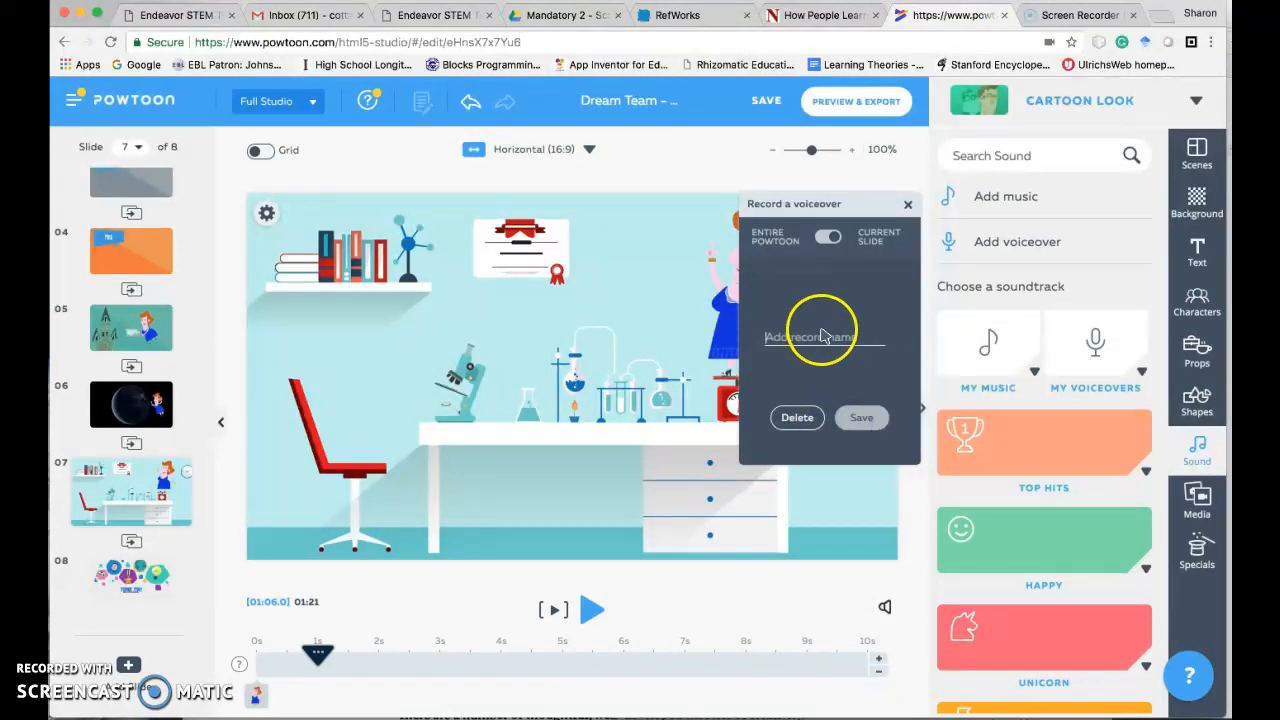
pyautogui.write('3')
pyautogui.click(860, 418)
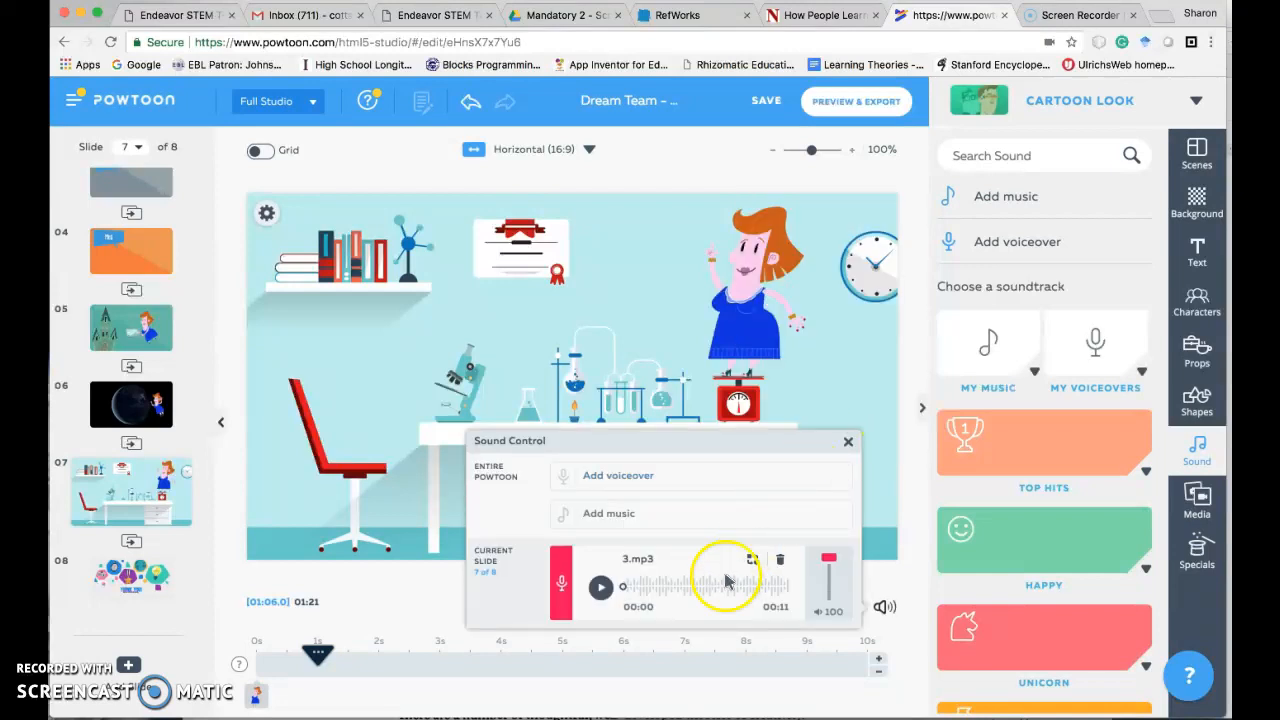
pyautogui.click(848, 443)
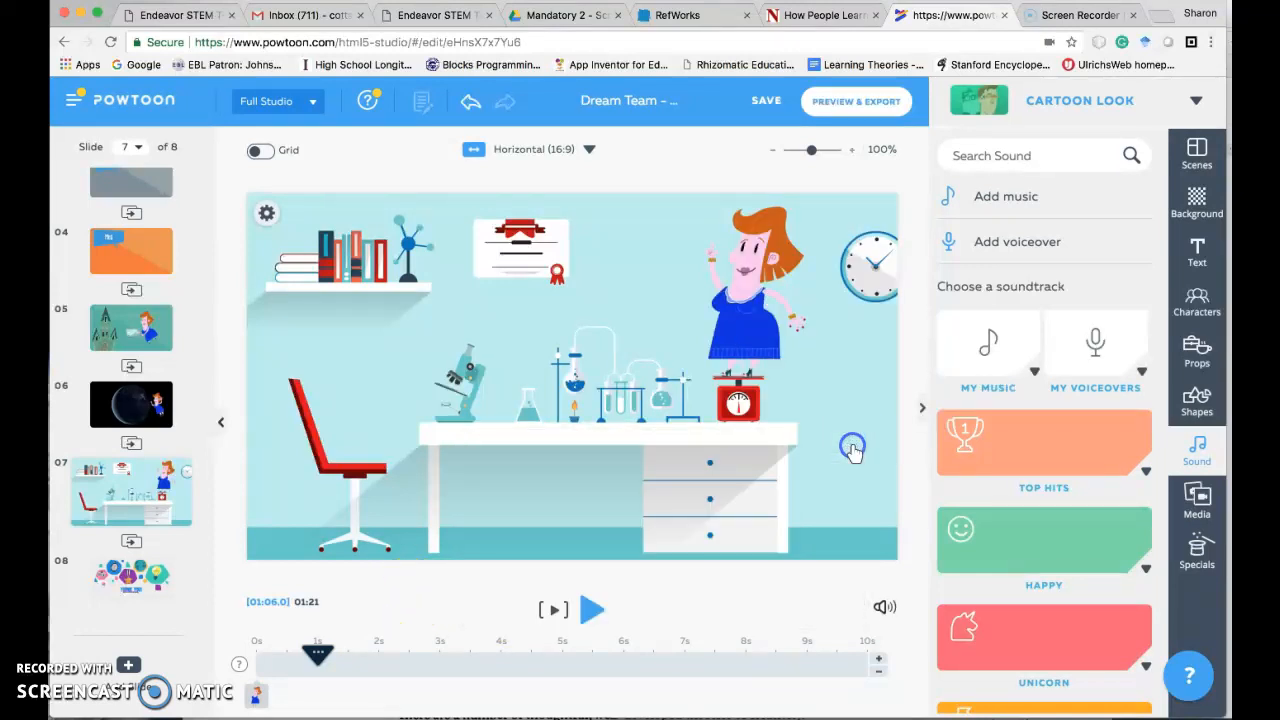
# - Play slide 7 from 0s into slide 8 to check the voiceover timing and return to slide 7
pyautogui.moveTo(317, 655); pyautogui.dragTo(257, 655)
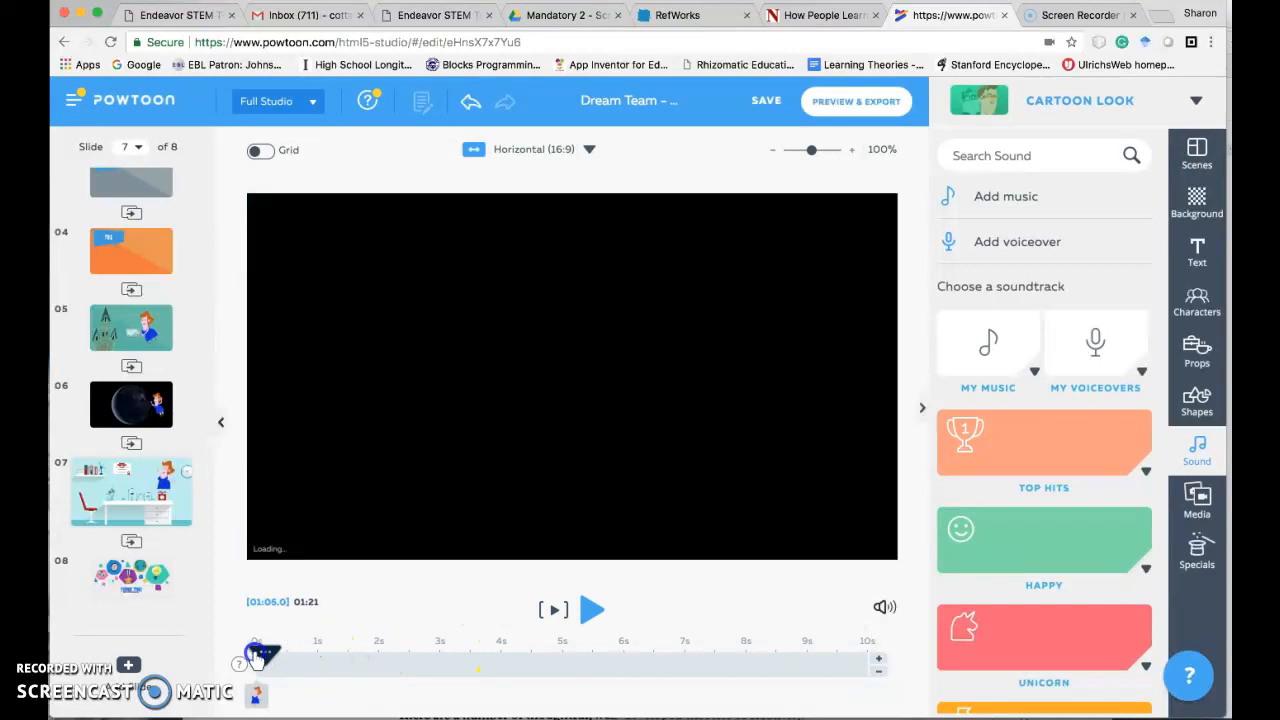
pyautogui.click(588, 610)
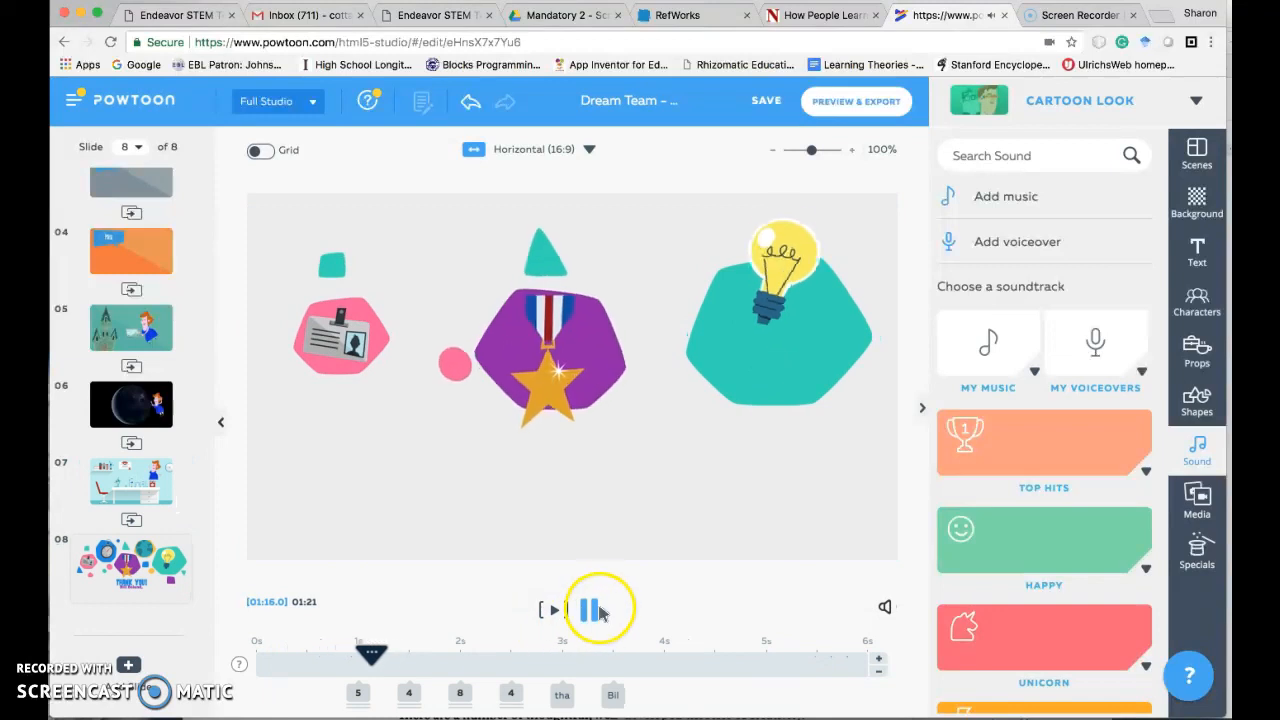
pyautogui.click(587, 609)
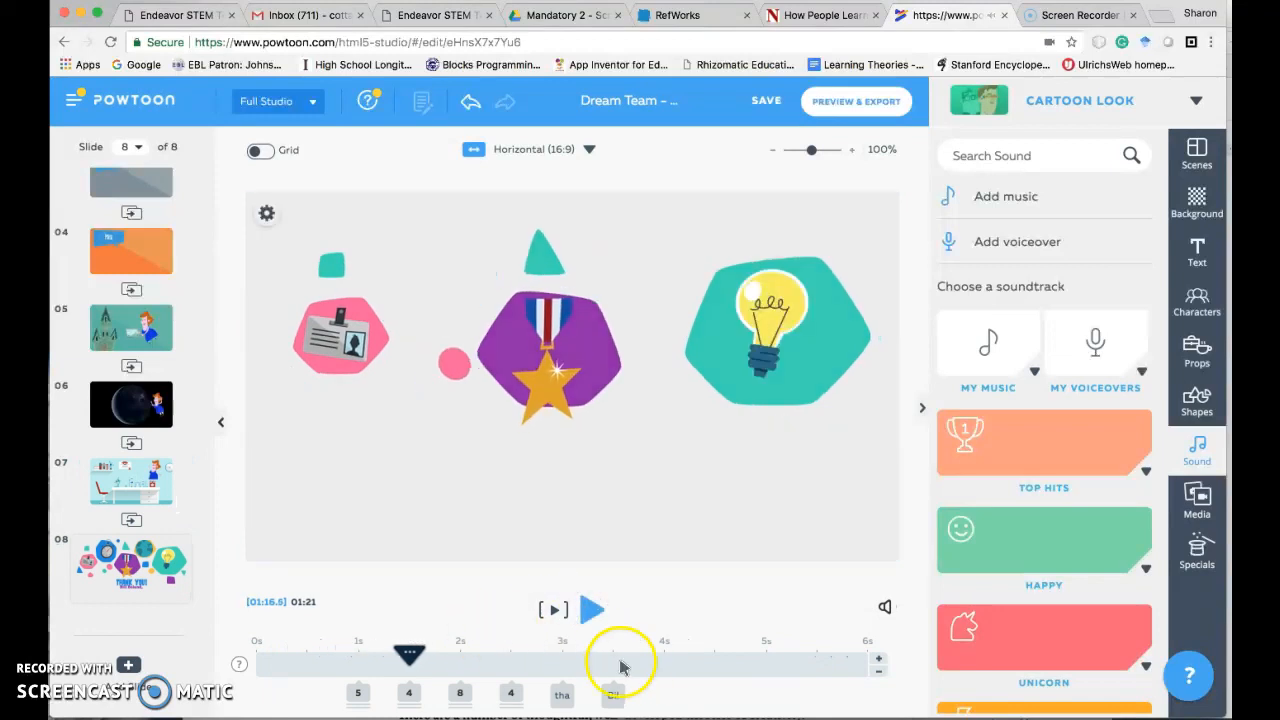
pyautogui.click(128, 405)
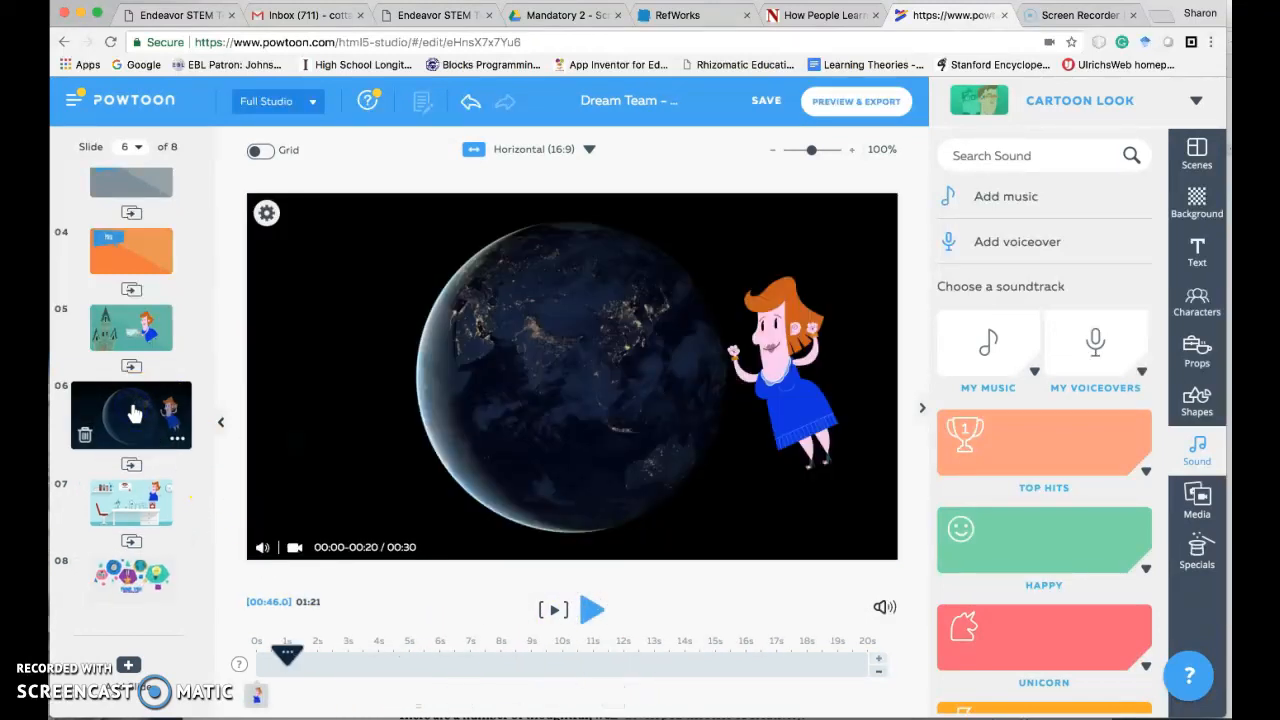
pyautogui.click(130, 500)
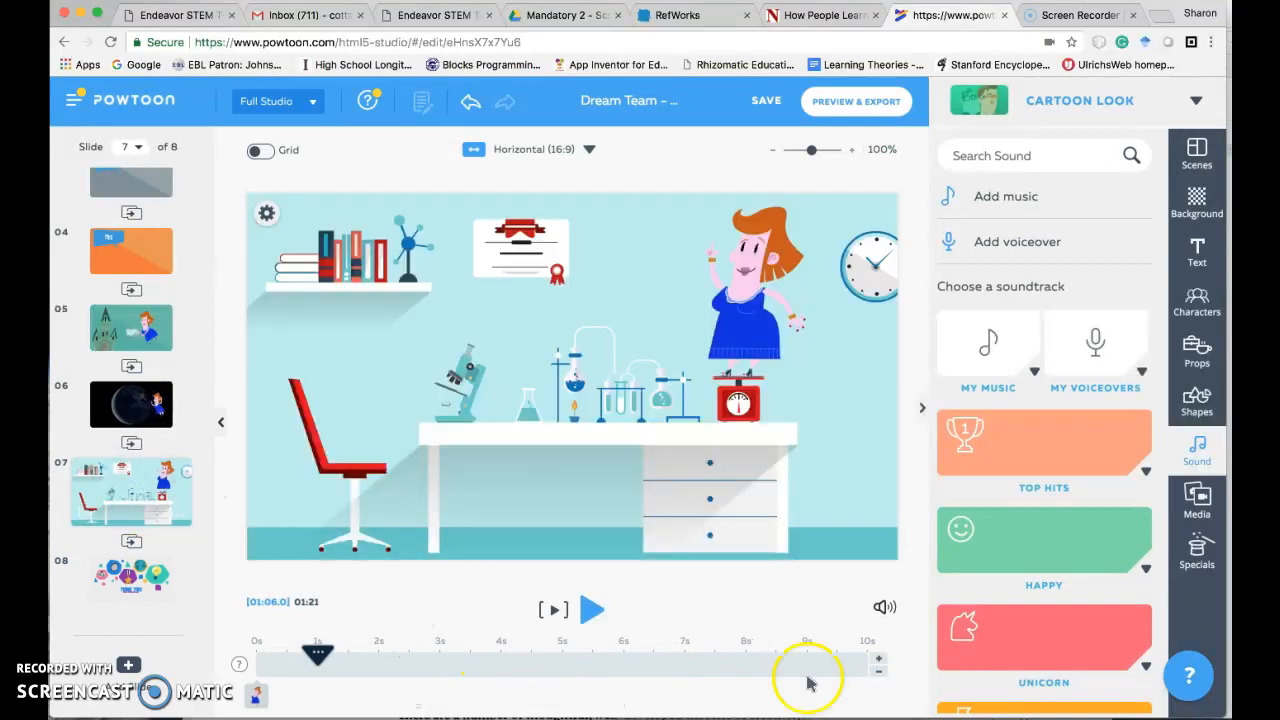
# - Extend slide 7 to 13 seconds and play it from 0s until the voiceover ends
pyautogui.moveTo(330, 658); pyautogui.dragTo(260, 655)
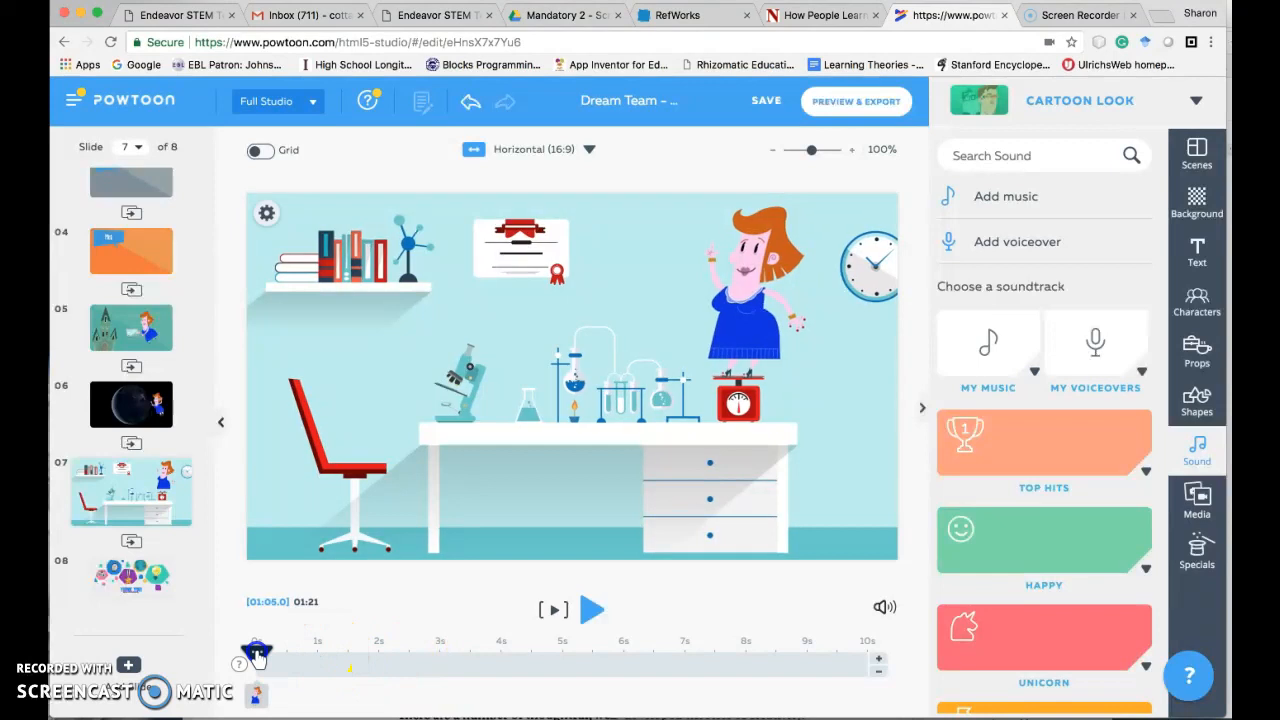
pyautogui.click(875, 661)
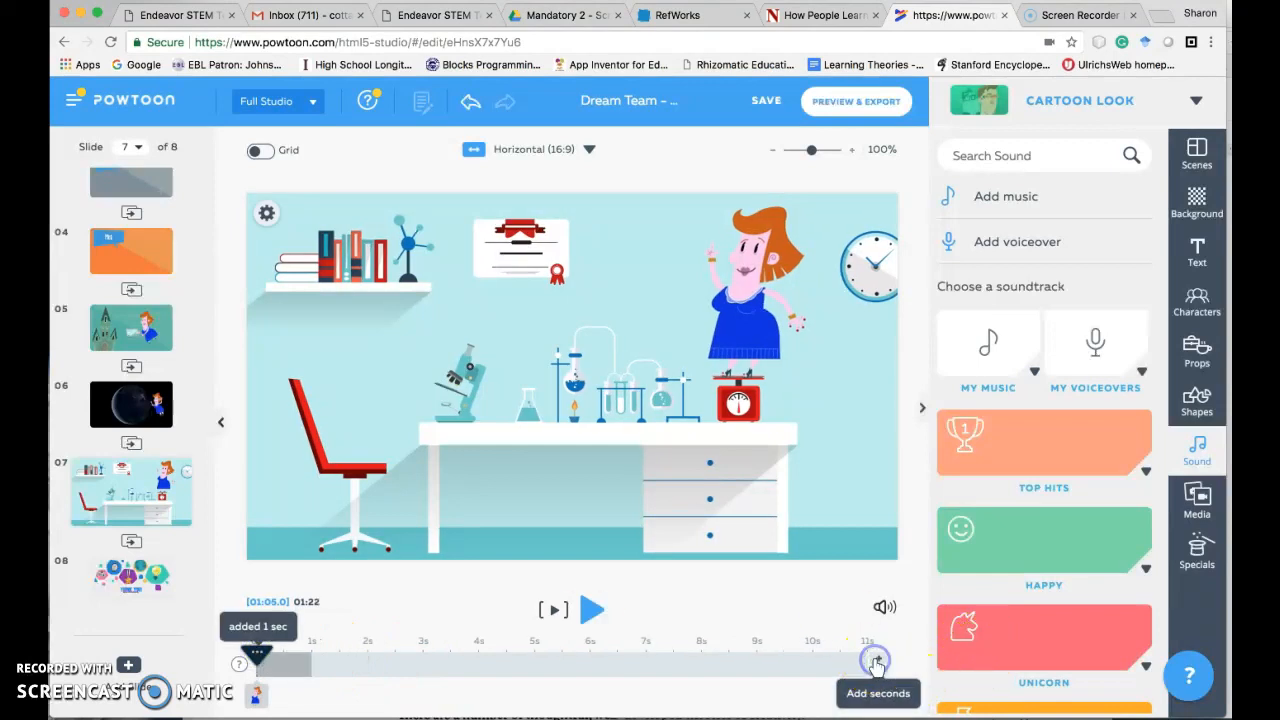
pyautogui.click(875, 662)
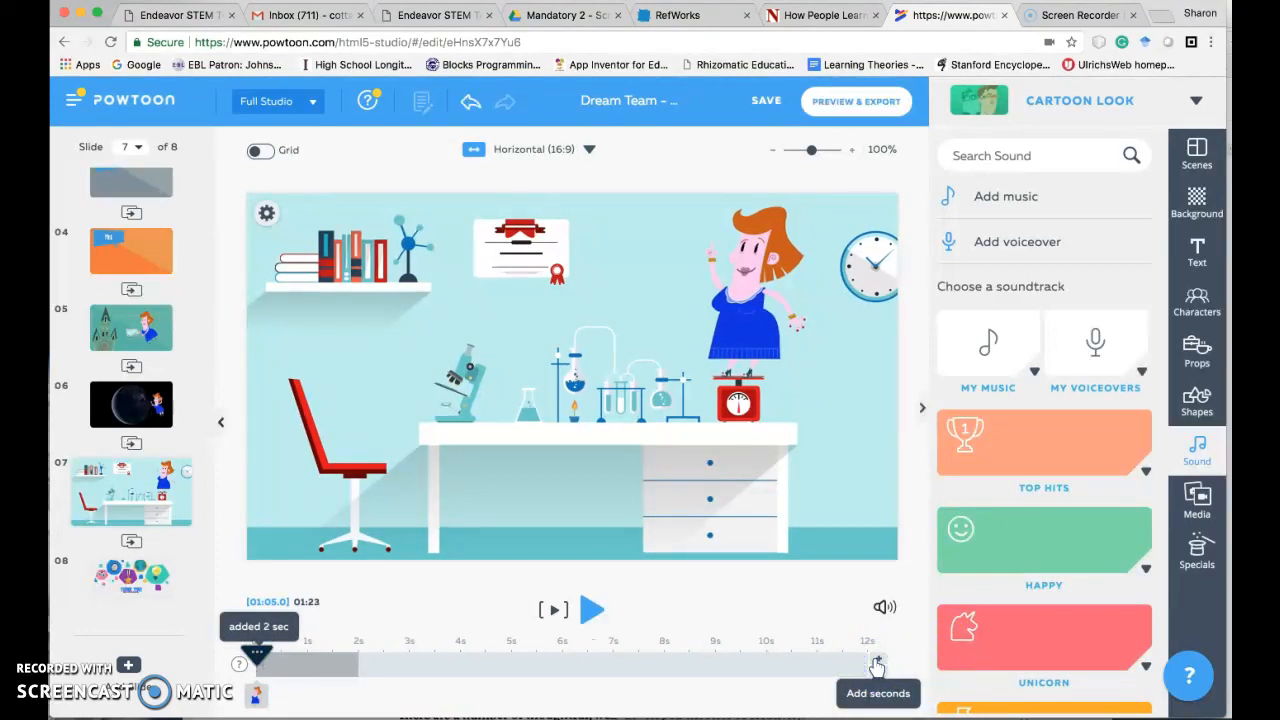
pyautogui.click(875, 663)
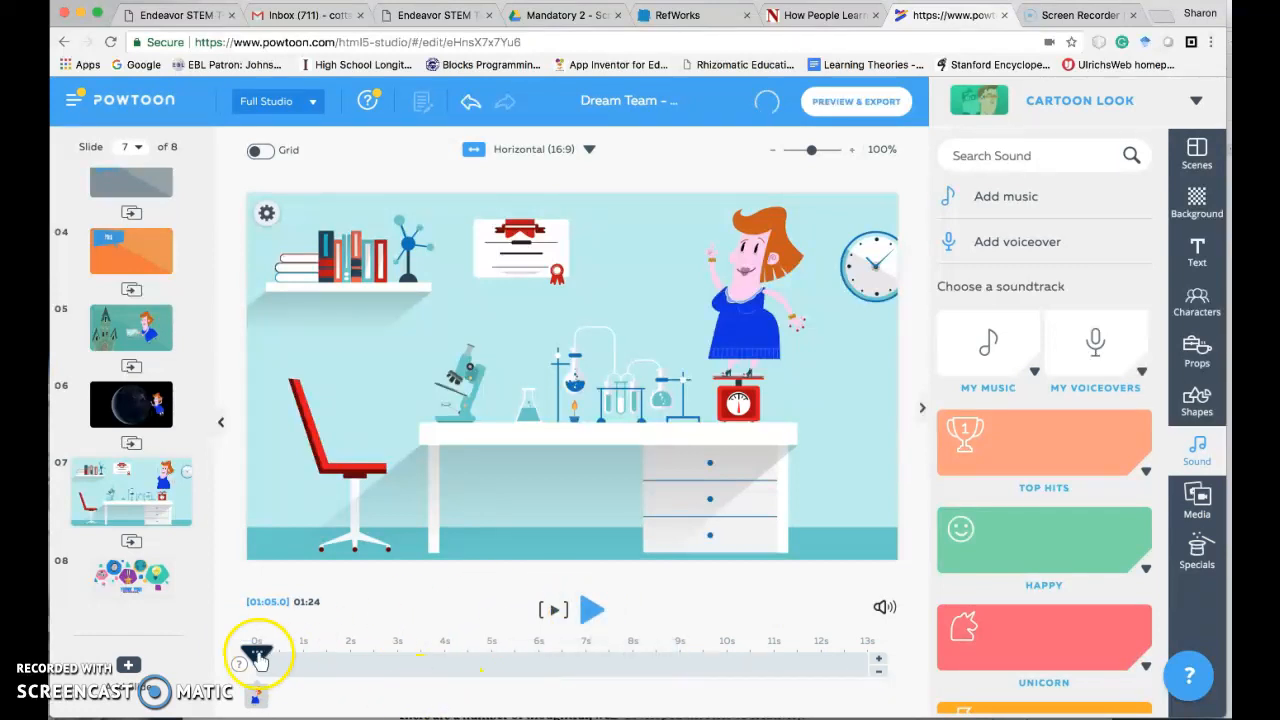
pyautogui.click(590, 610)
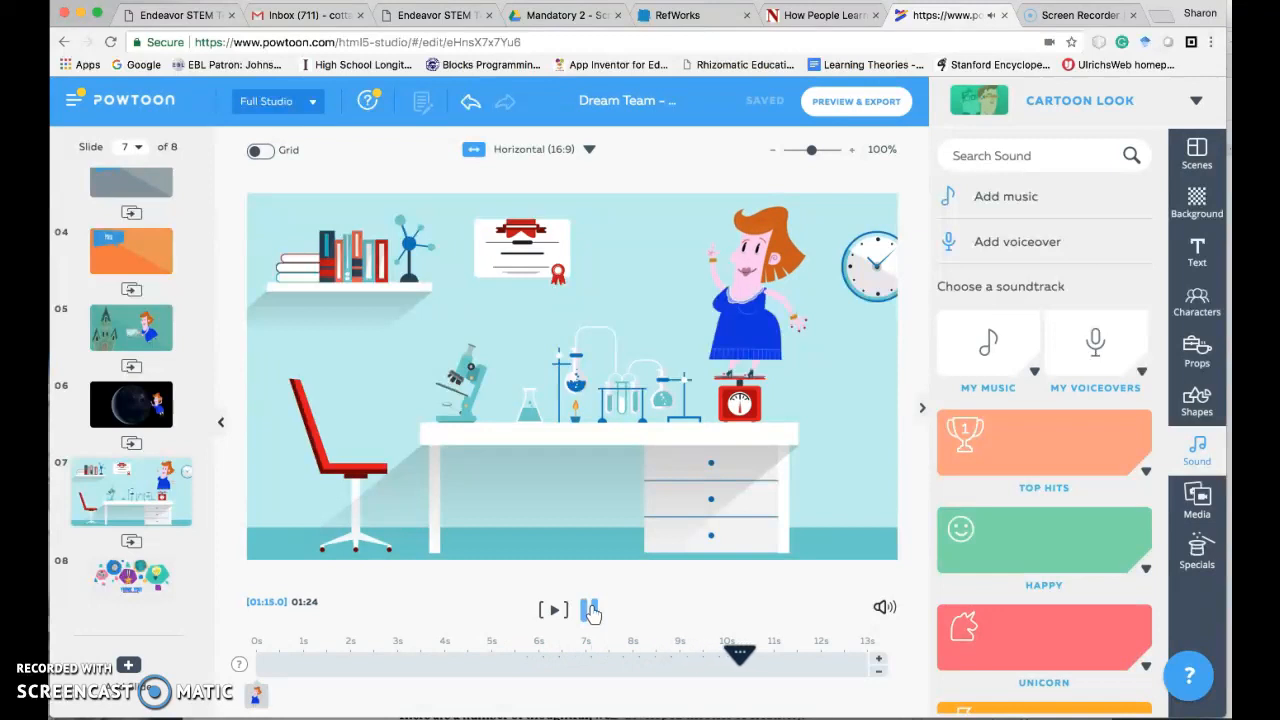
pyautogui.click(592, 610)
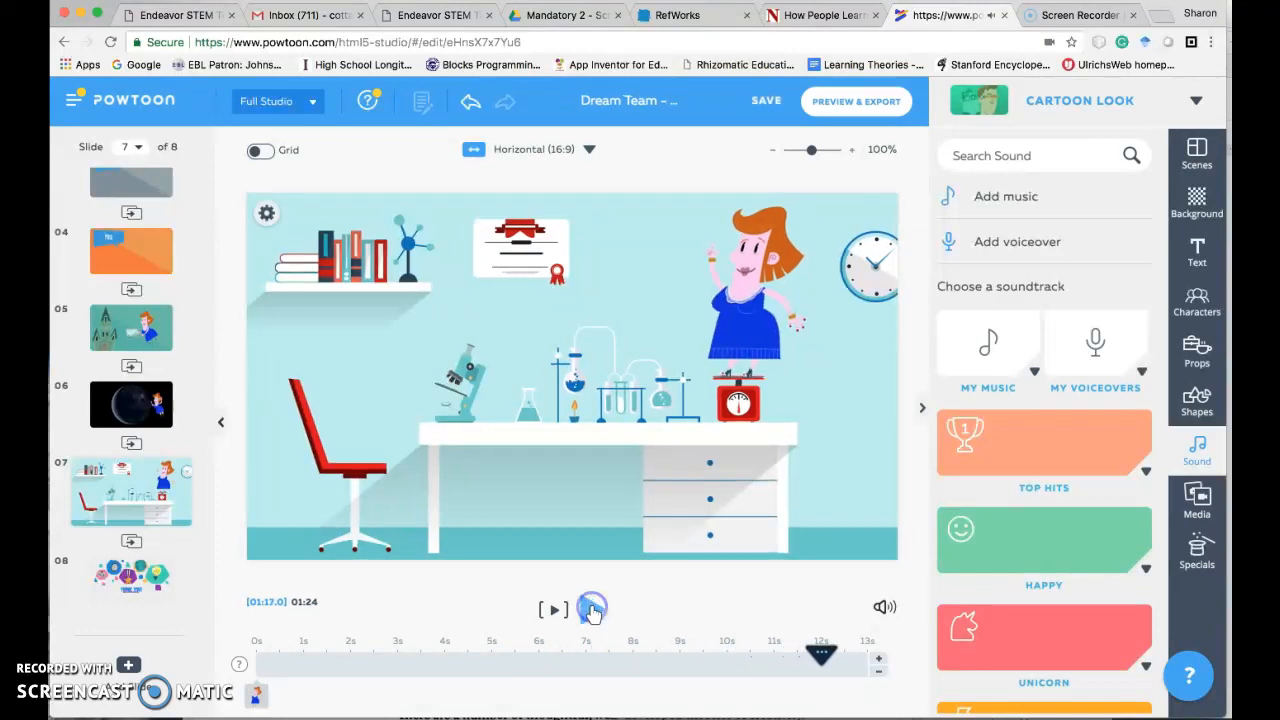
# - Shorten slide 7 to 12 seconds, replaying it from 0s, and save the presentation
pyautogui.click(878, 672)
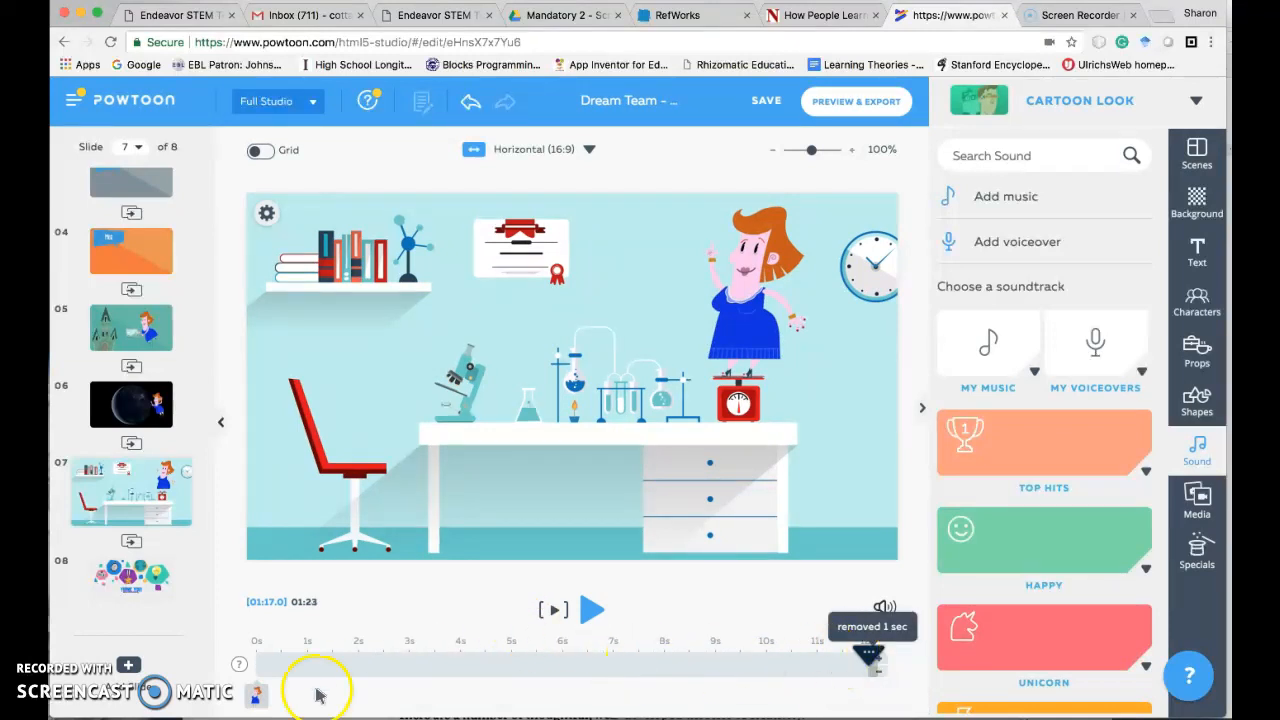
pyautogui.click(811, 660)
pyautogui.moveTo(811, 660); pyautogui.dragTo(256, 655)
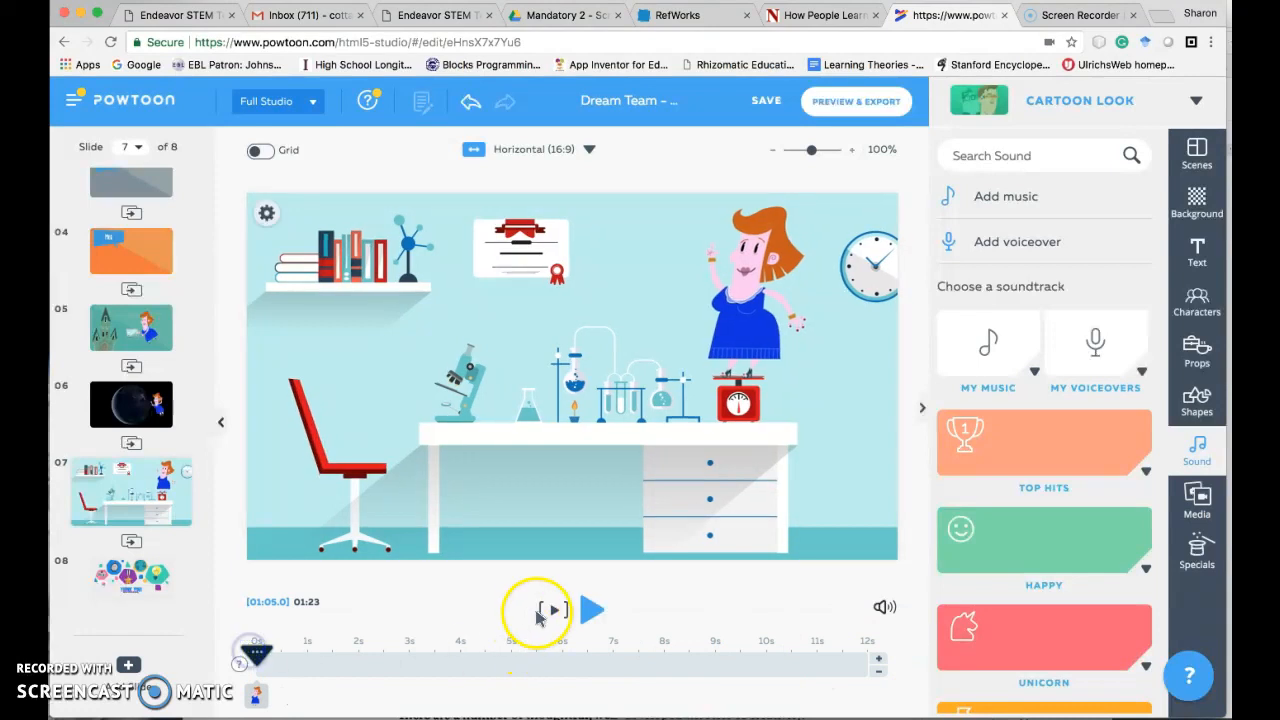
pyautogui.click(591, 610)
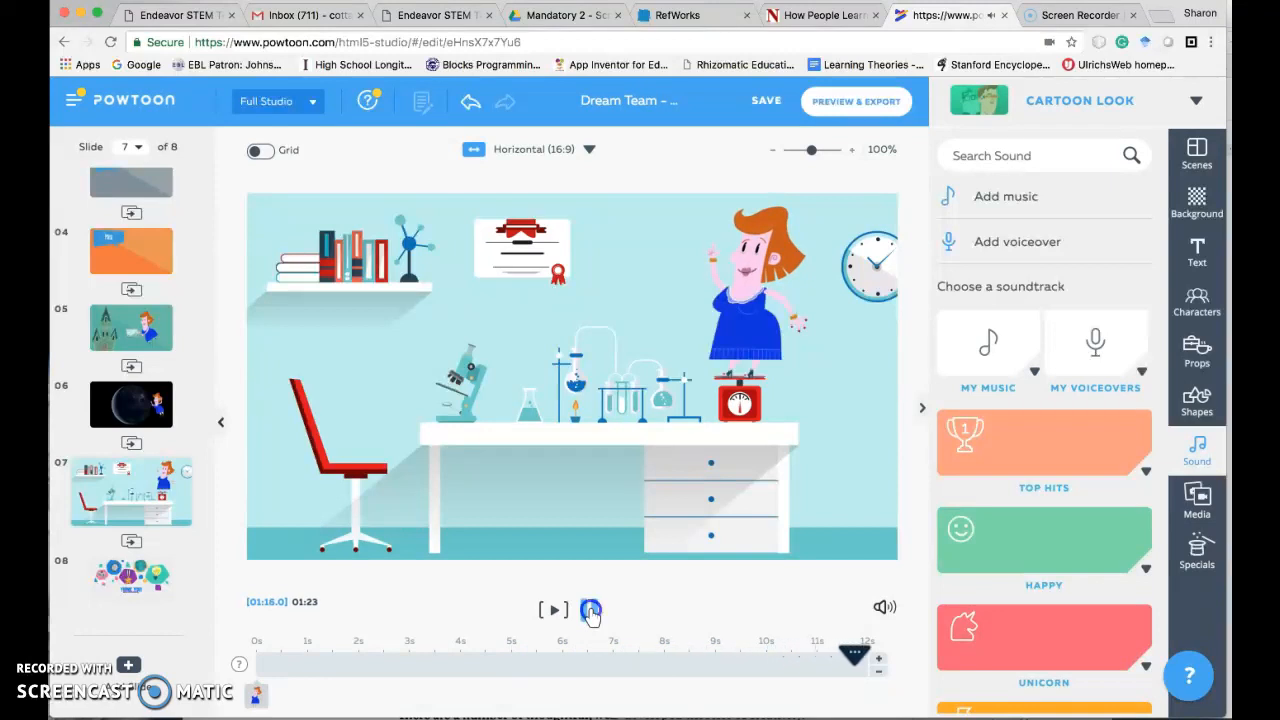
pyautogui.click(766, 101)
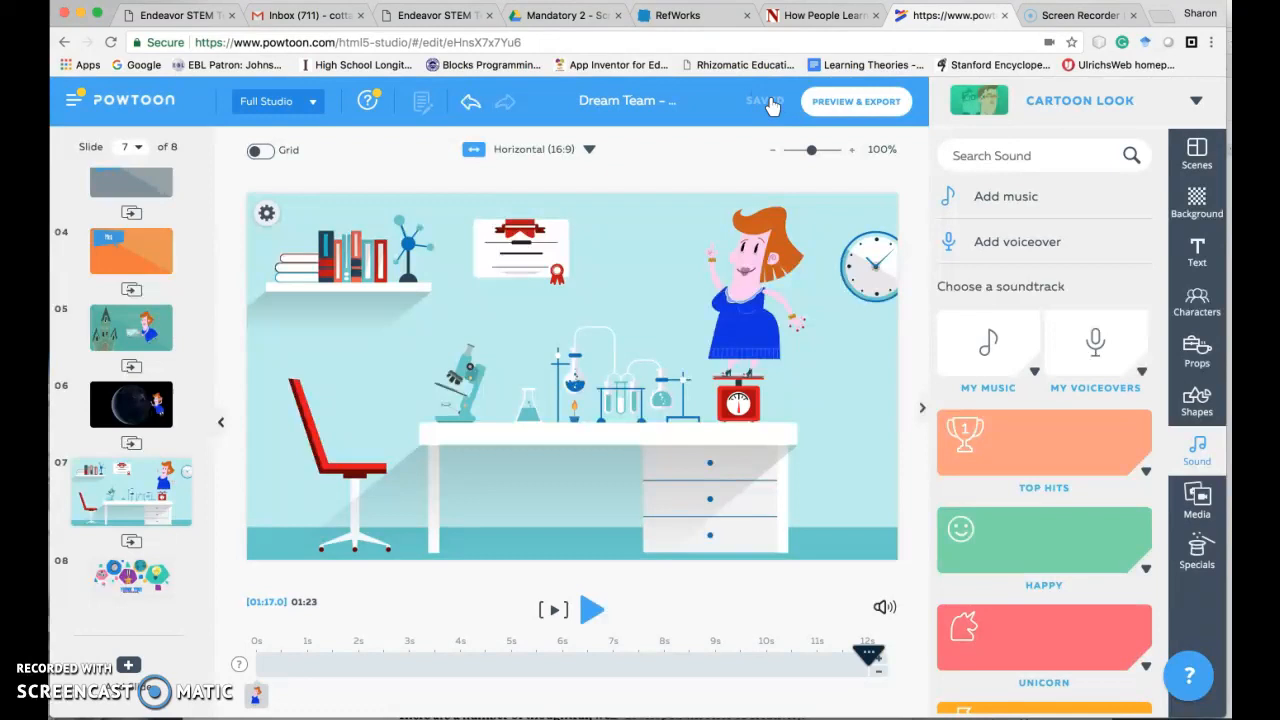
# - Play the presentation from the start of slide 5 into slide 8 to review it, and save it again
pyautogui.click(120, 335)
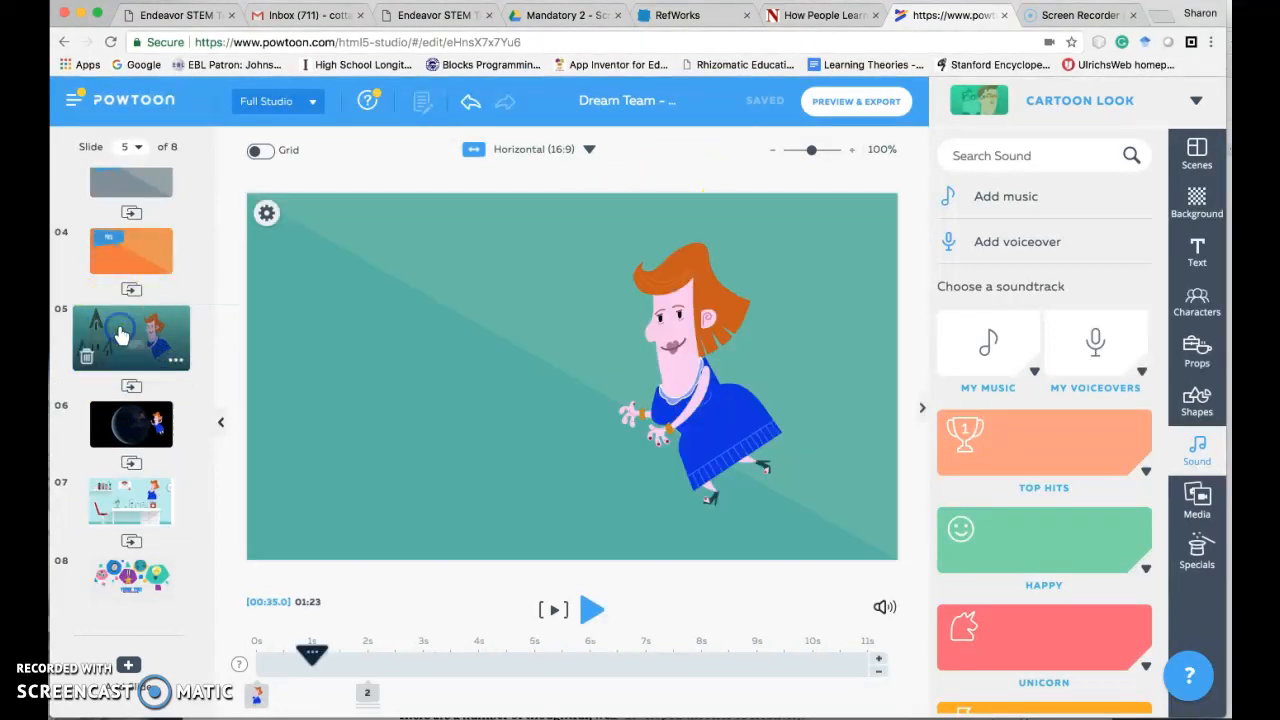
pyautogui.moveTo(311, 655); pyautogui.dragTo(257, 662)
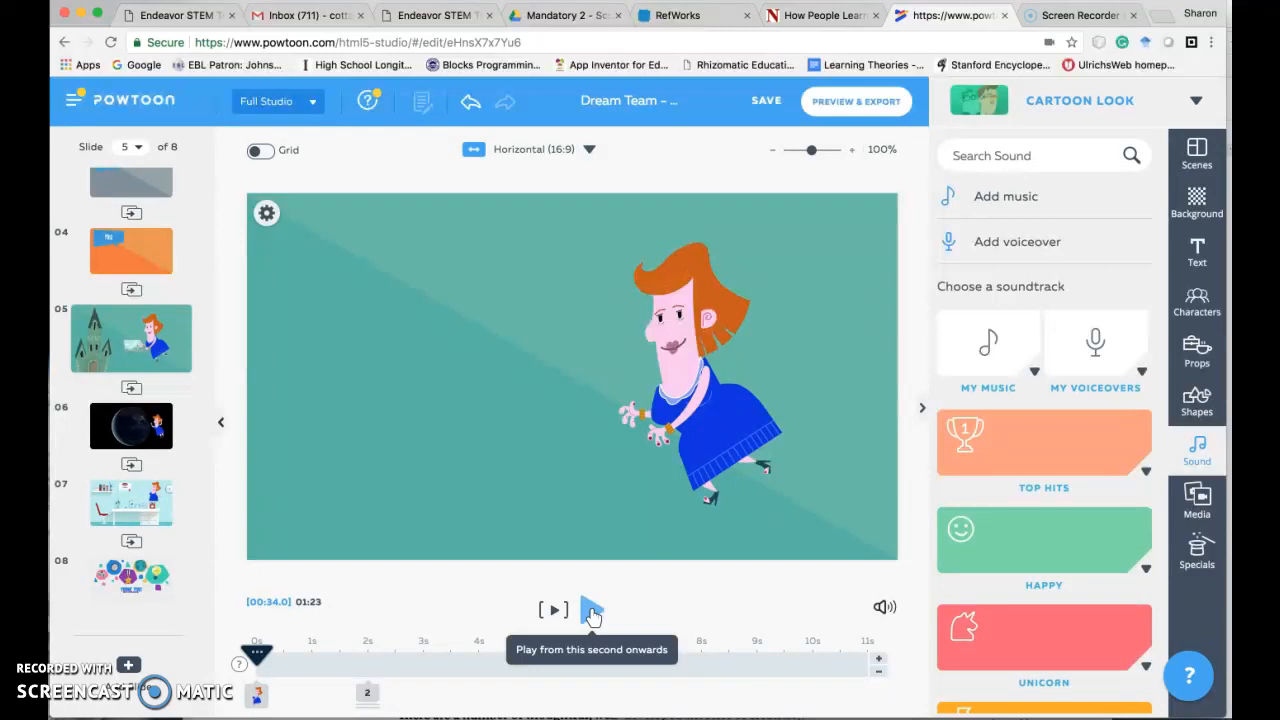
pyautogui.click(592, 611)
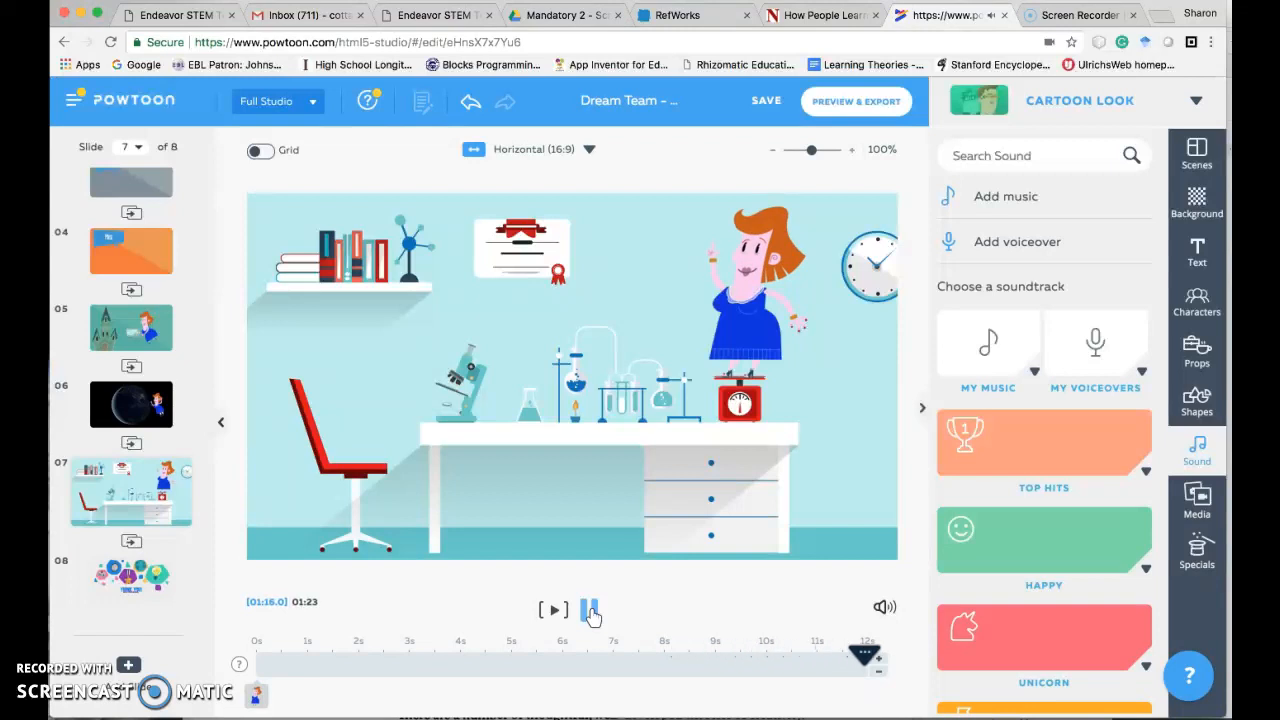
pyautogui.click(592, 612)
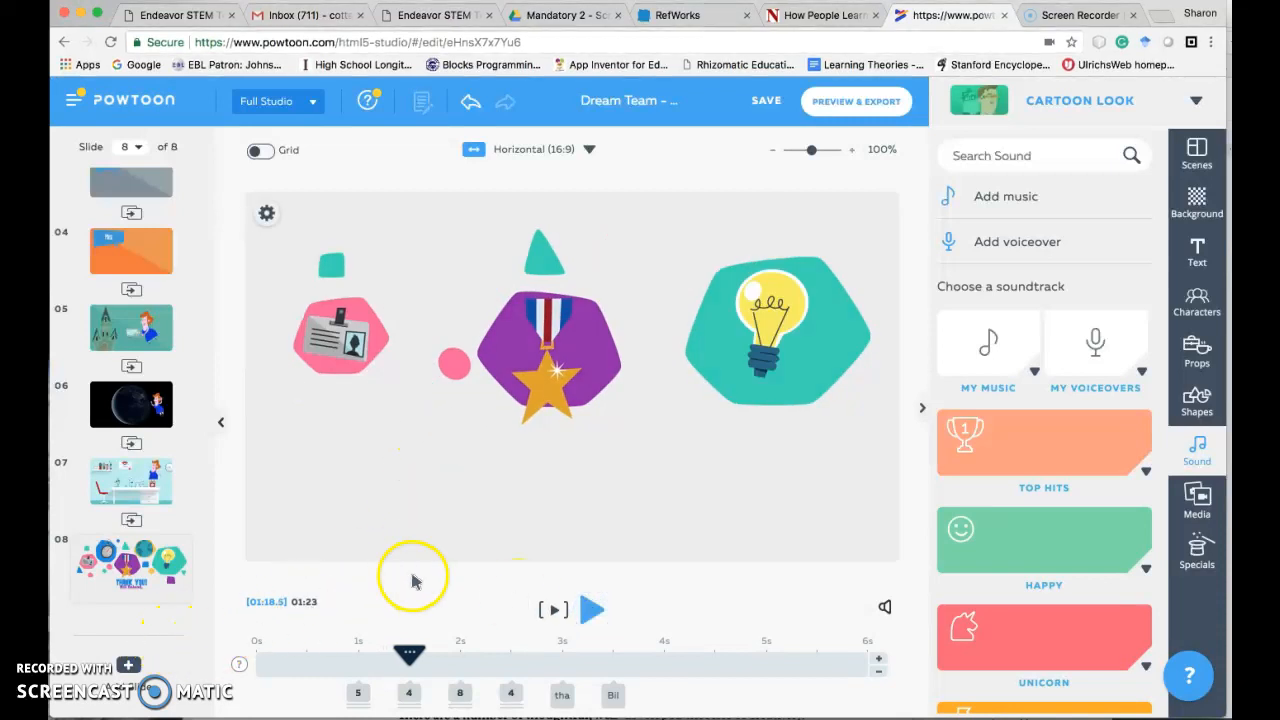
pyautogui.click(765, 105)
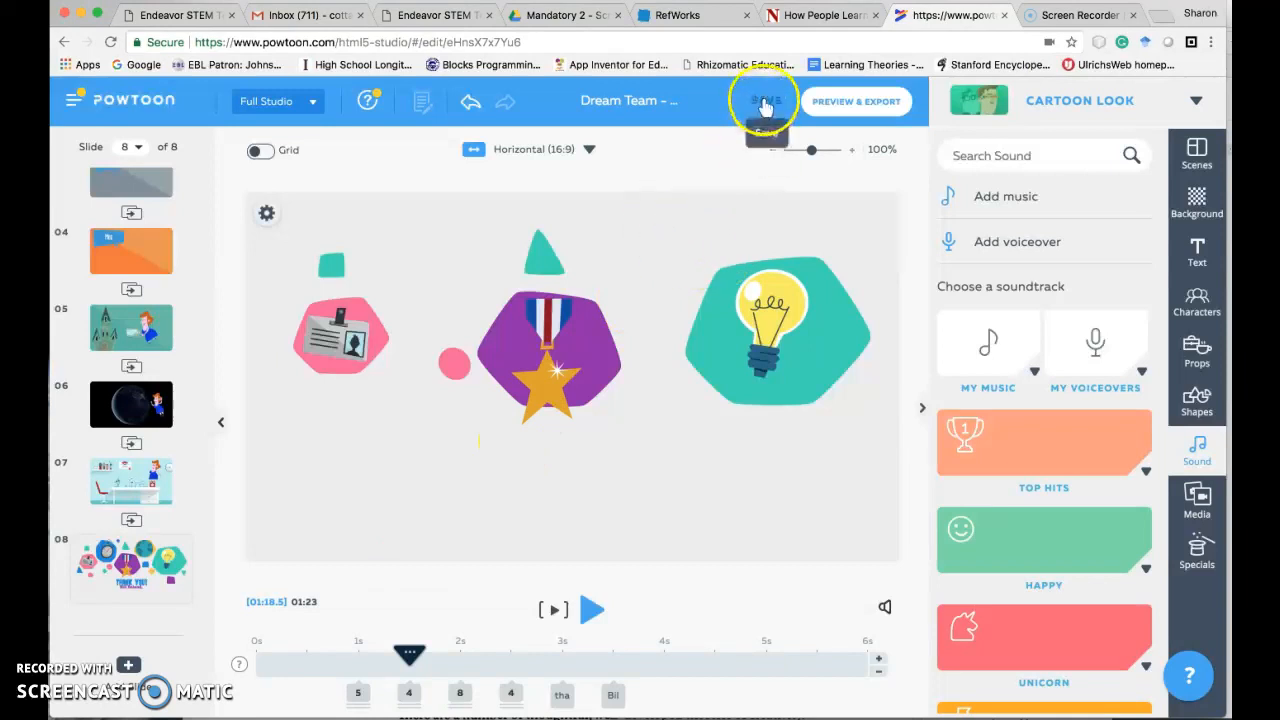